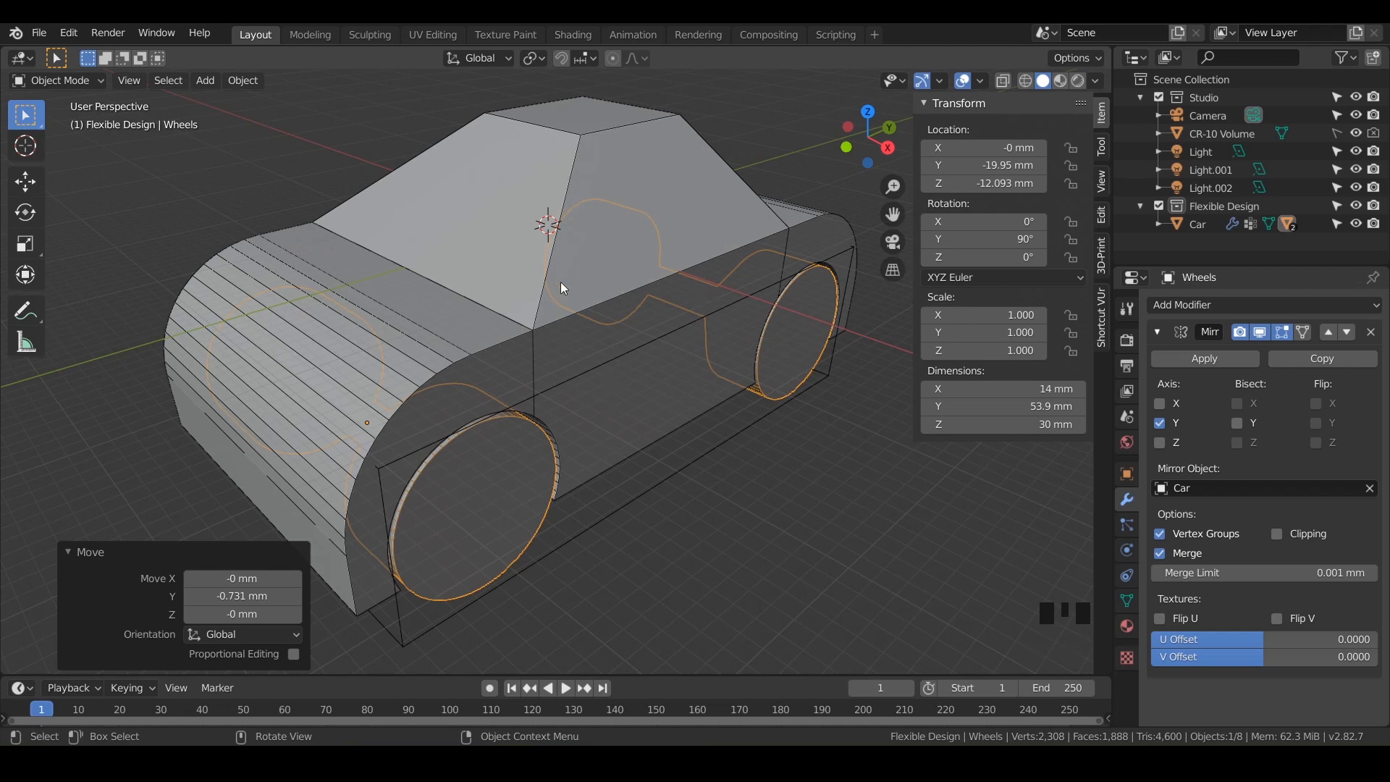
Switch the viewport to rendered shading and hide the Wheels.Well object around the wheels.
middle_drag(648, 405, 683, 385)
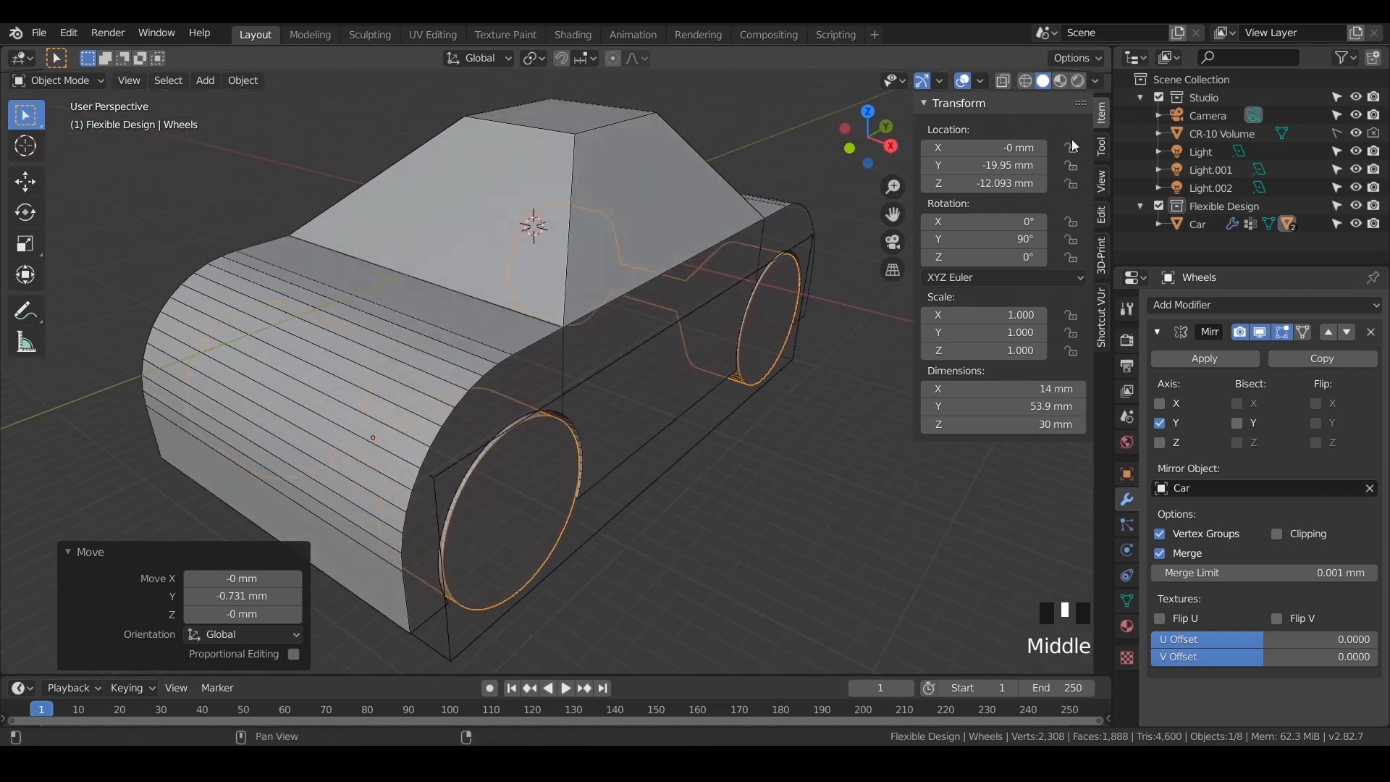
click(1061, 82)
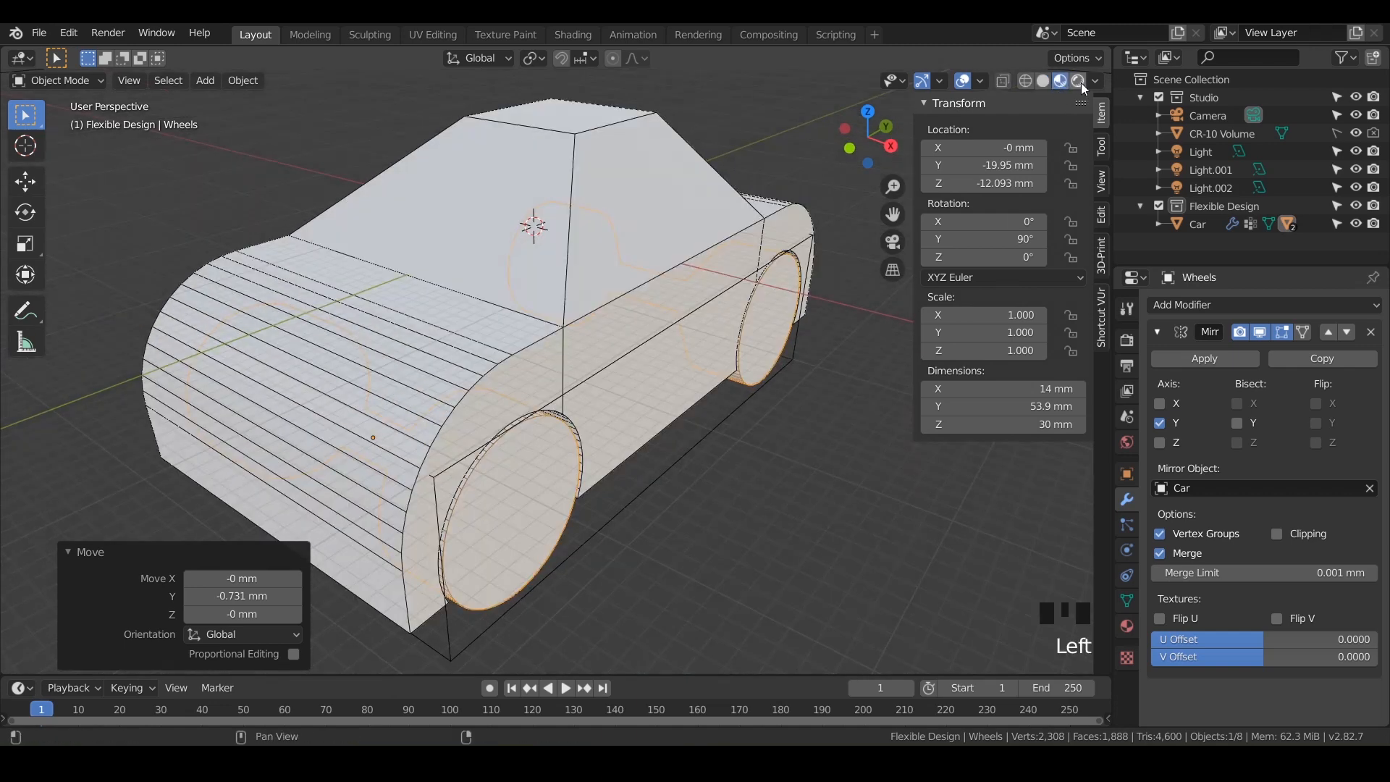
click(1079, 81)
shift+middle_drag(806, 315, 793, 316)
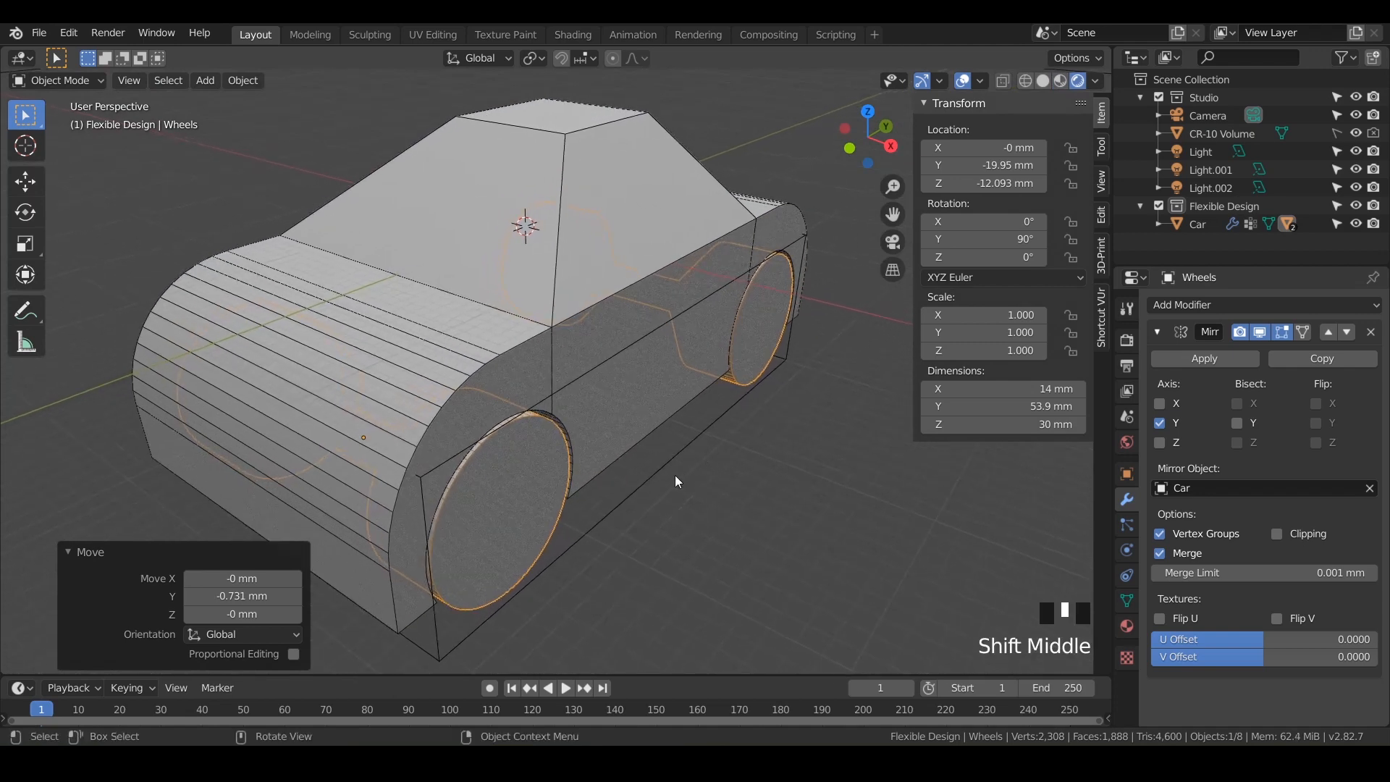
click(657, 472)
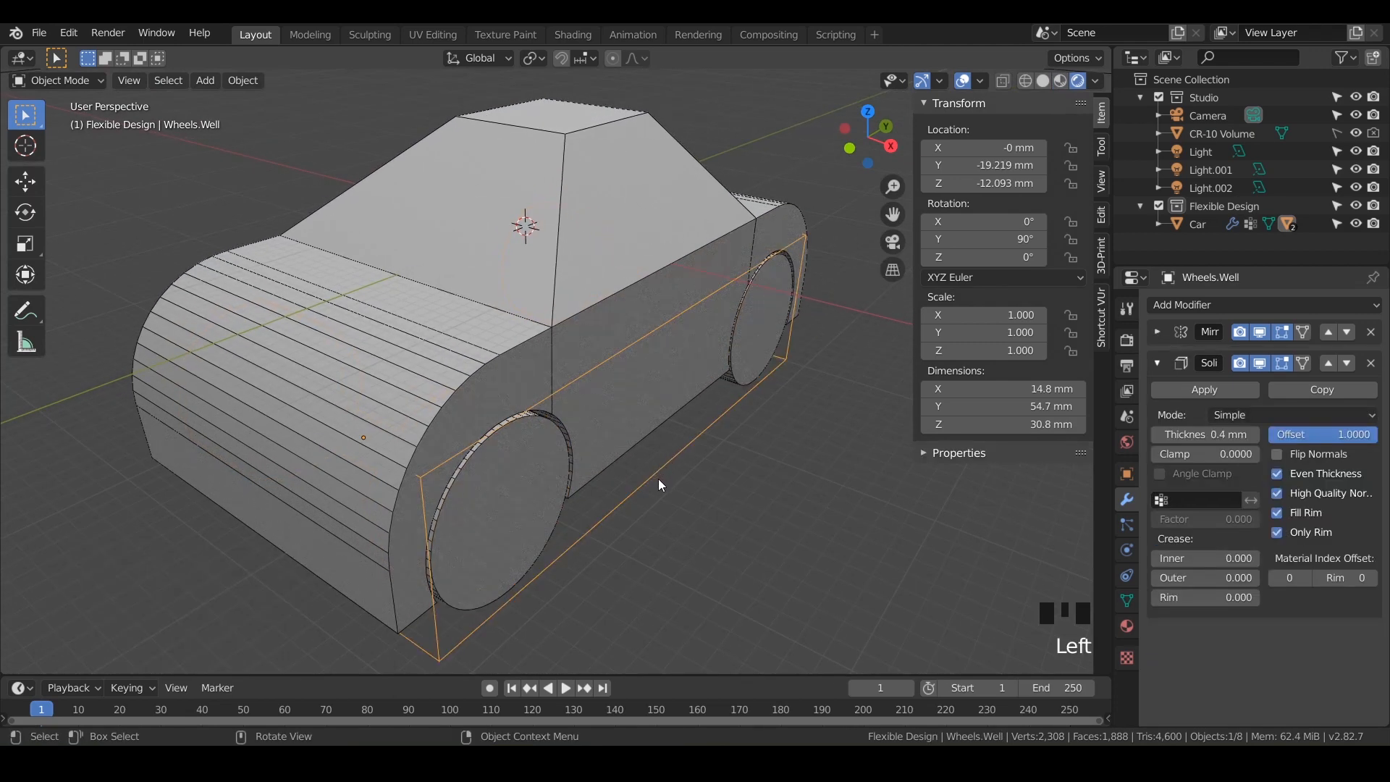
key(h)
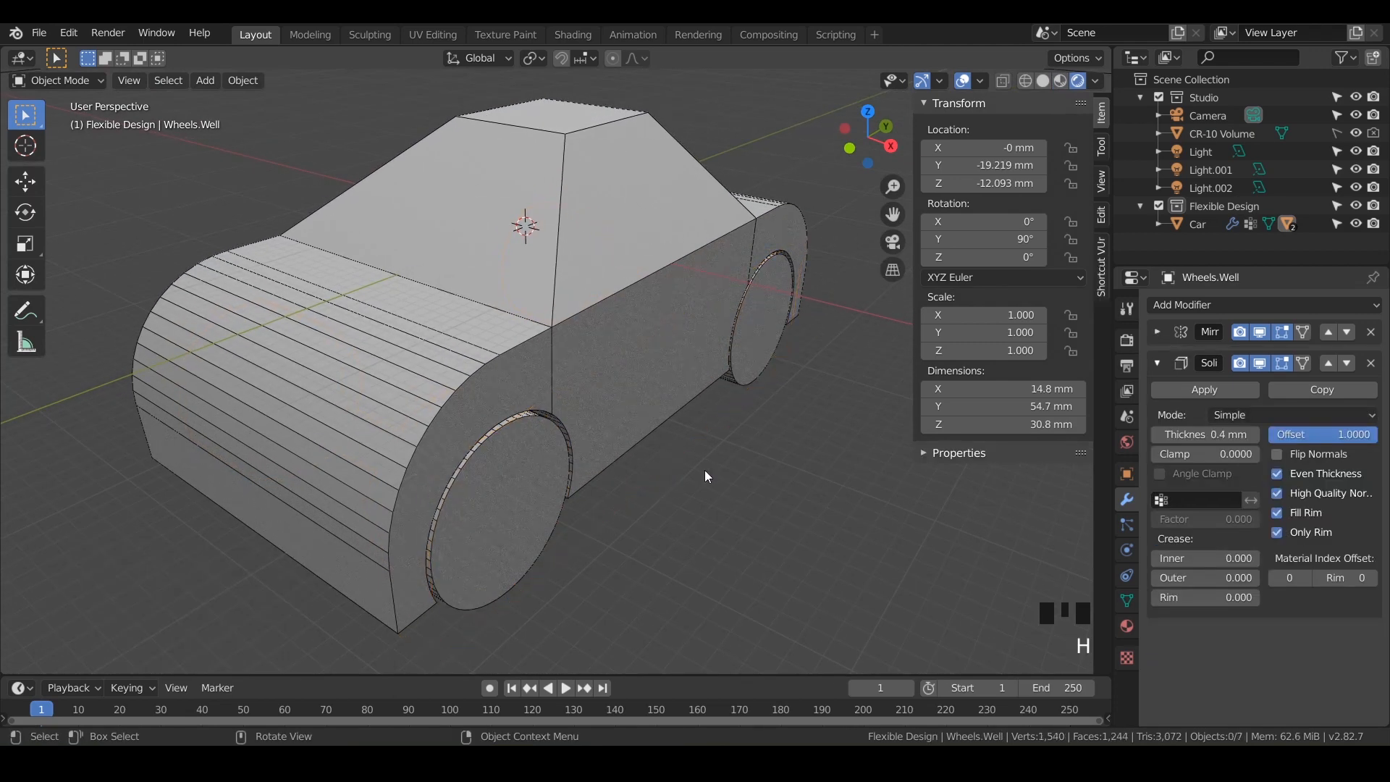
Add a new material to the car body and name it Car_Color.
shift+middle_drag(764, 388, 681, 367)
click(712, 366)
click(1126, 626)
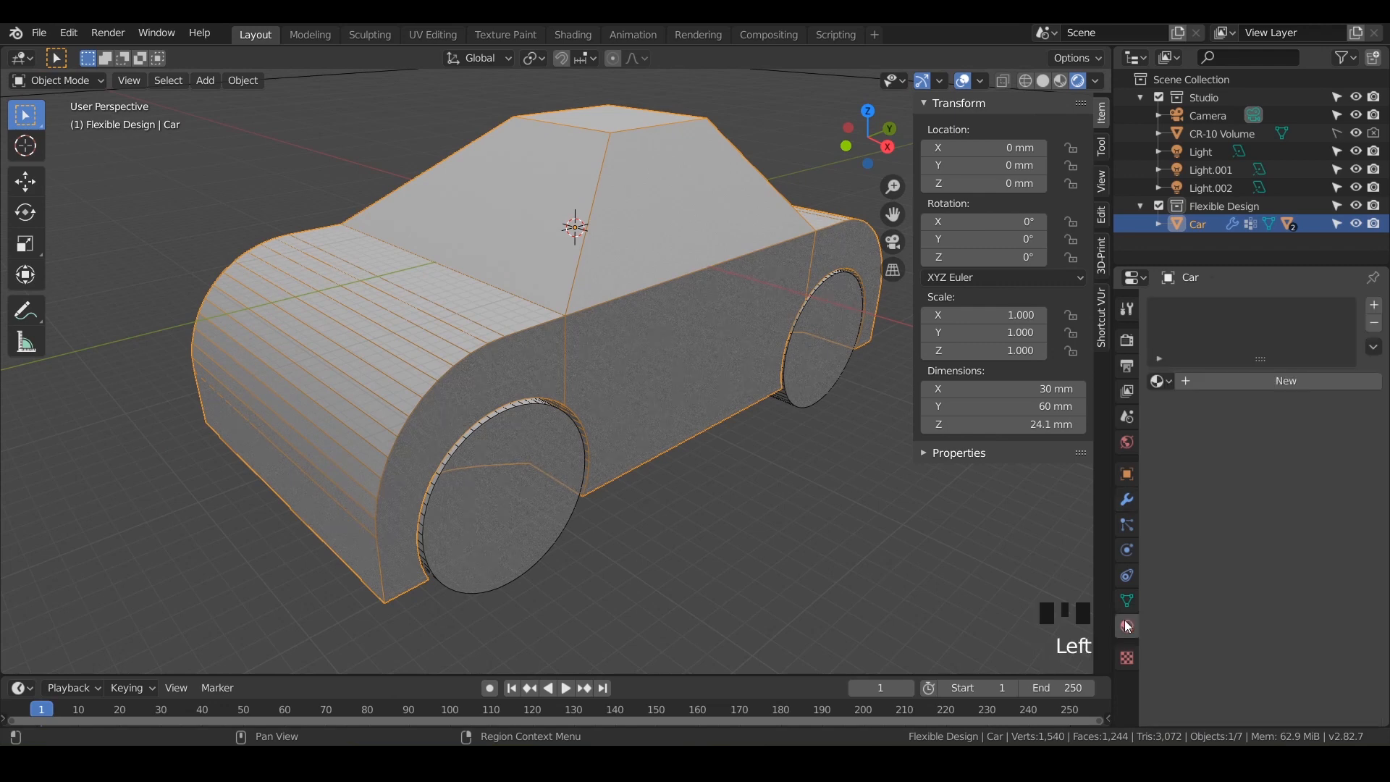
click(1272, 382)
click(1220, 381)
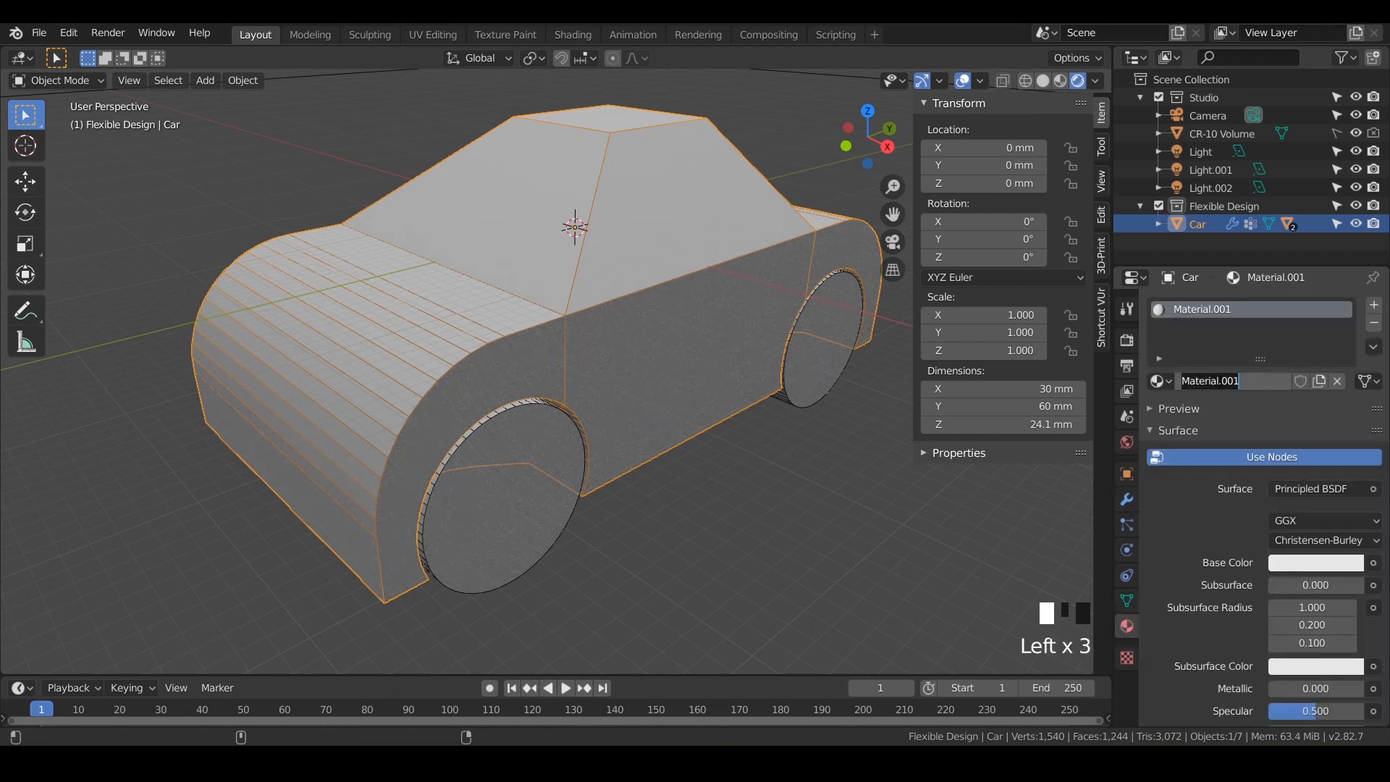
text(Car_Colo)
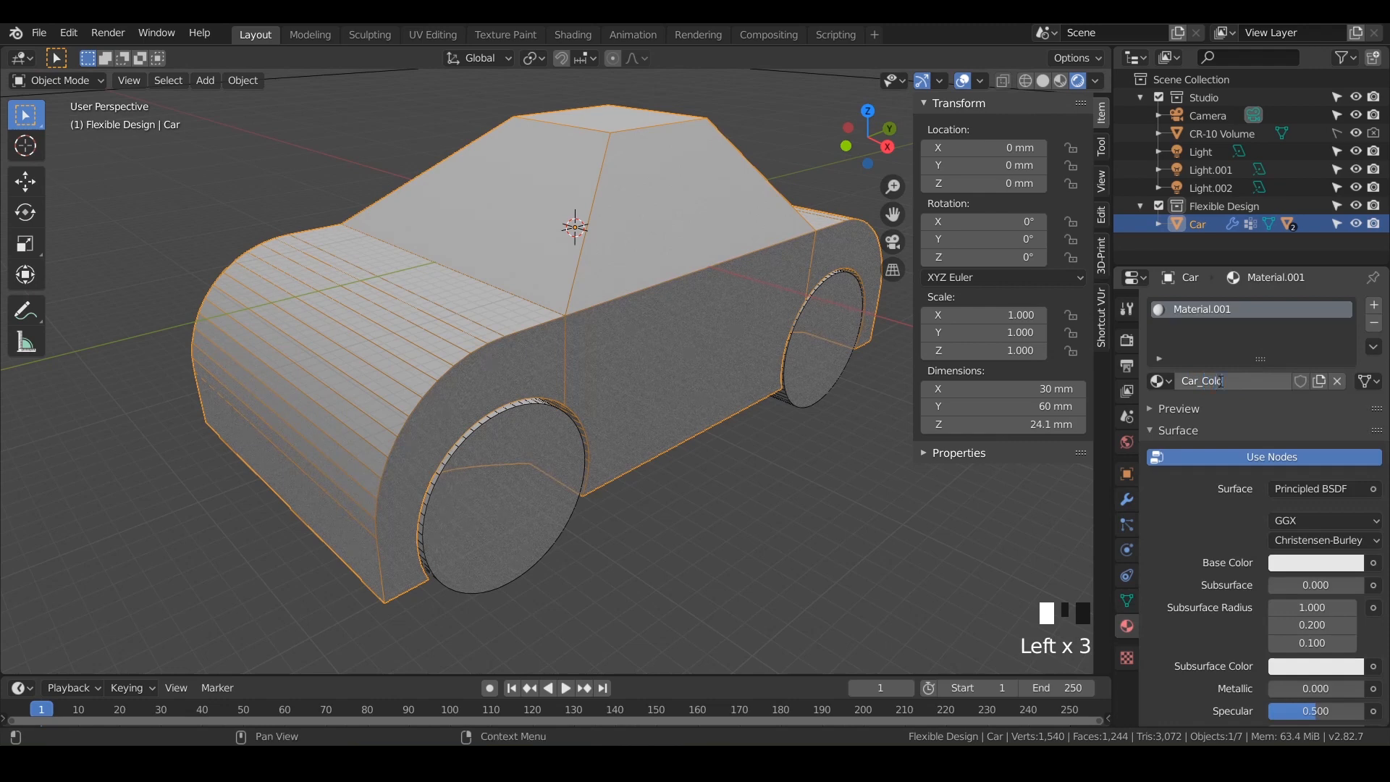
text(r)
key(Return)
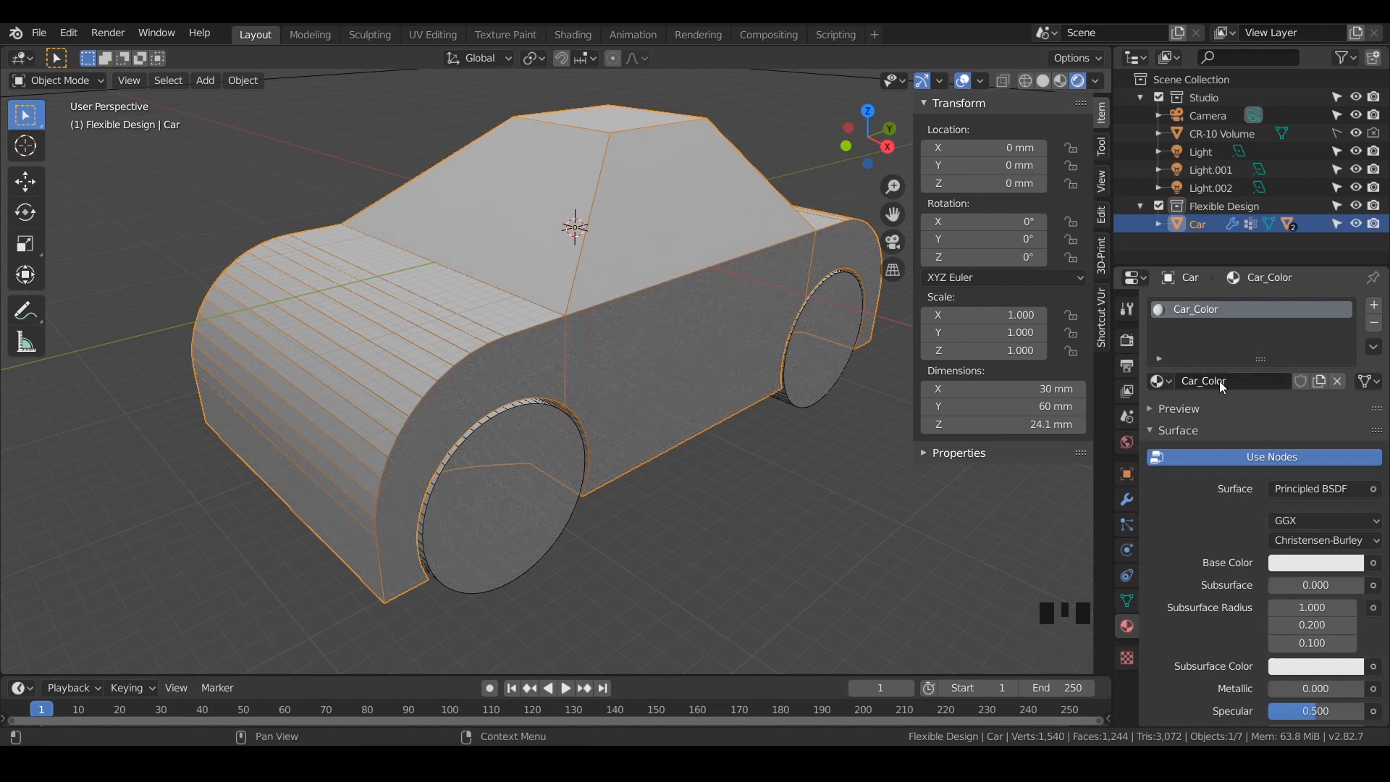
Set the Car_Color material's base color to bright red and its metallic value to about 0.694.
click(1306, 565)
drag(1270, 370, 1273, 437)
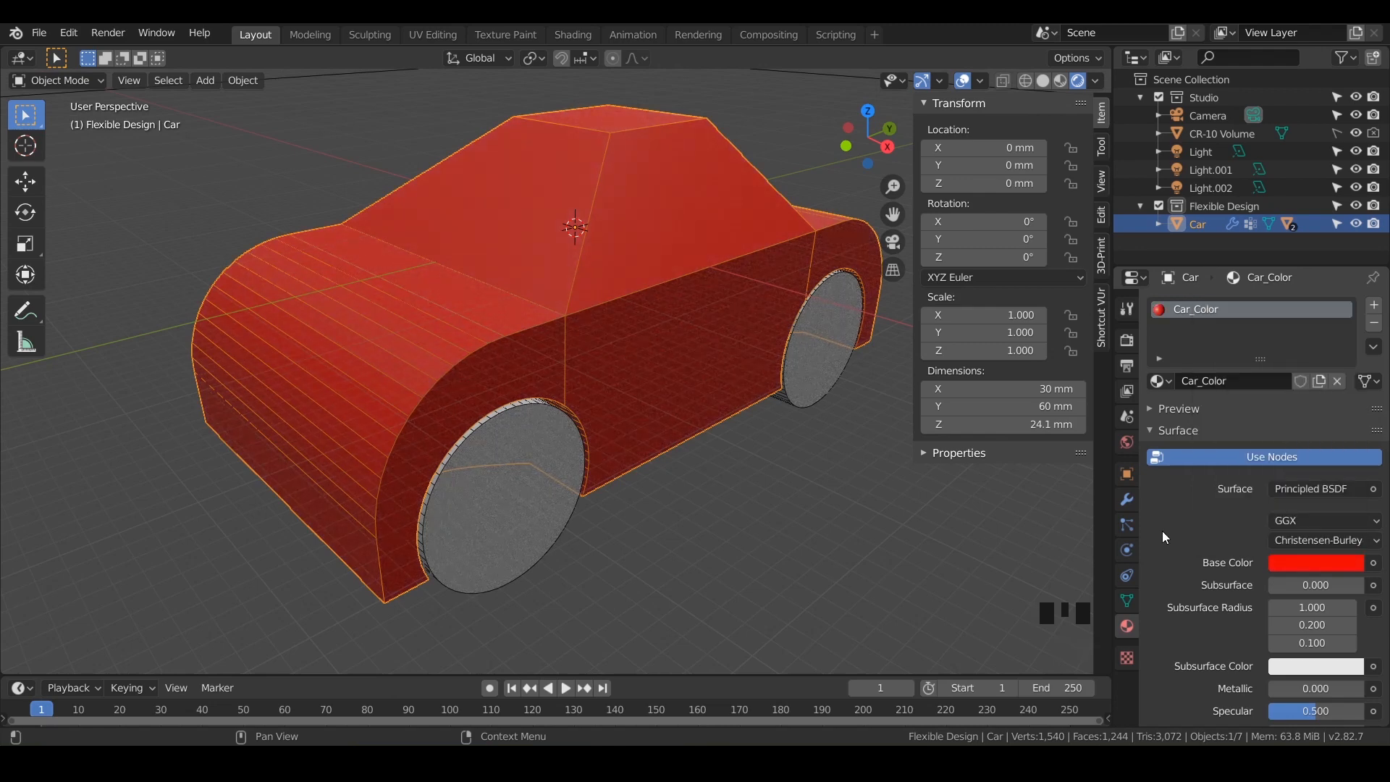
scroll(1162, 531, down, 3)
drag(1278, 602, 1338, 602)
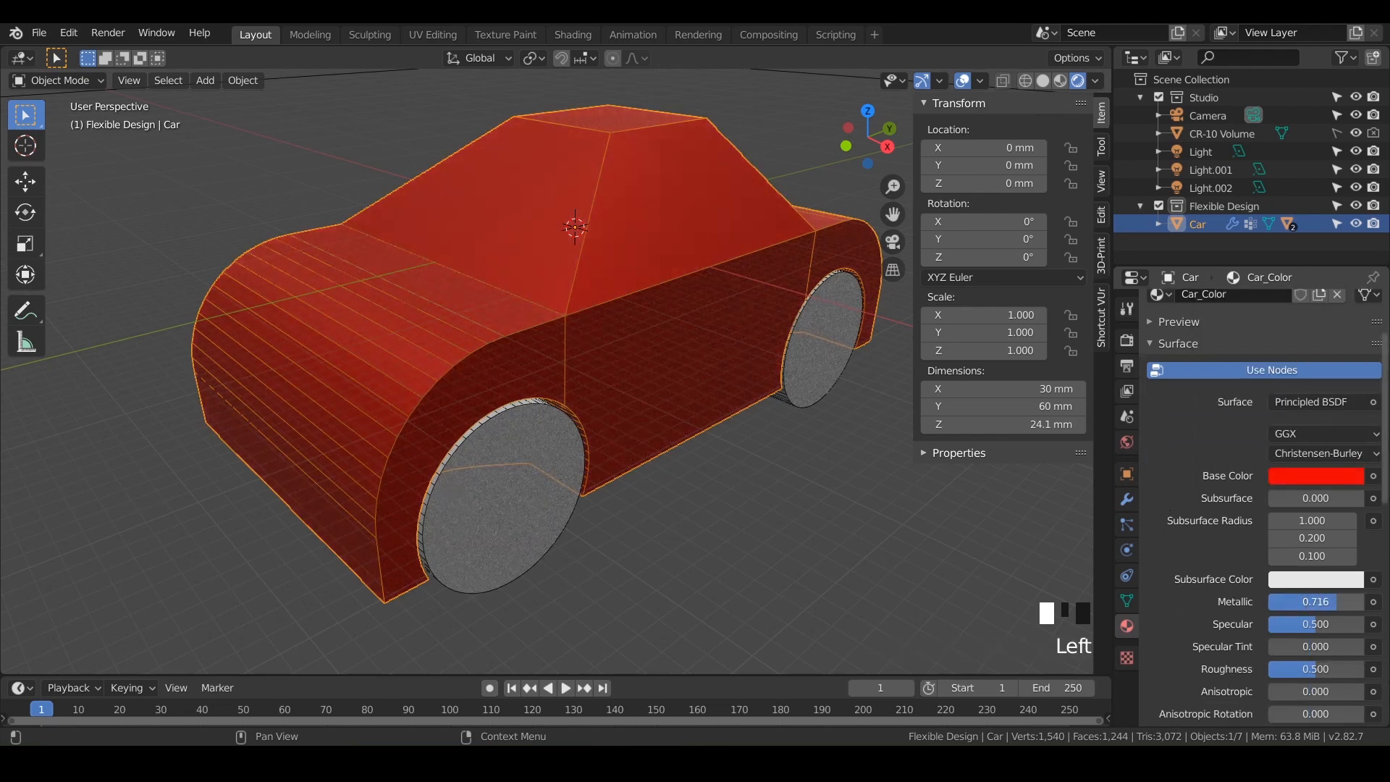
click(1357, 607)
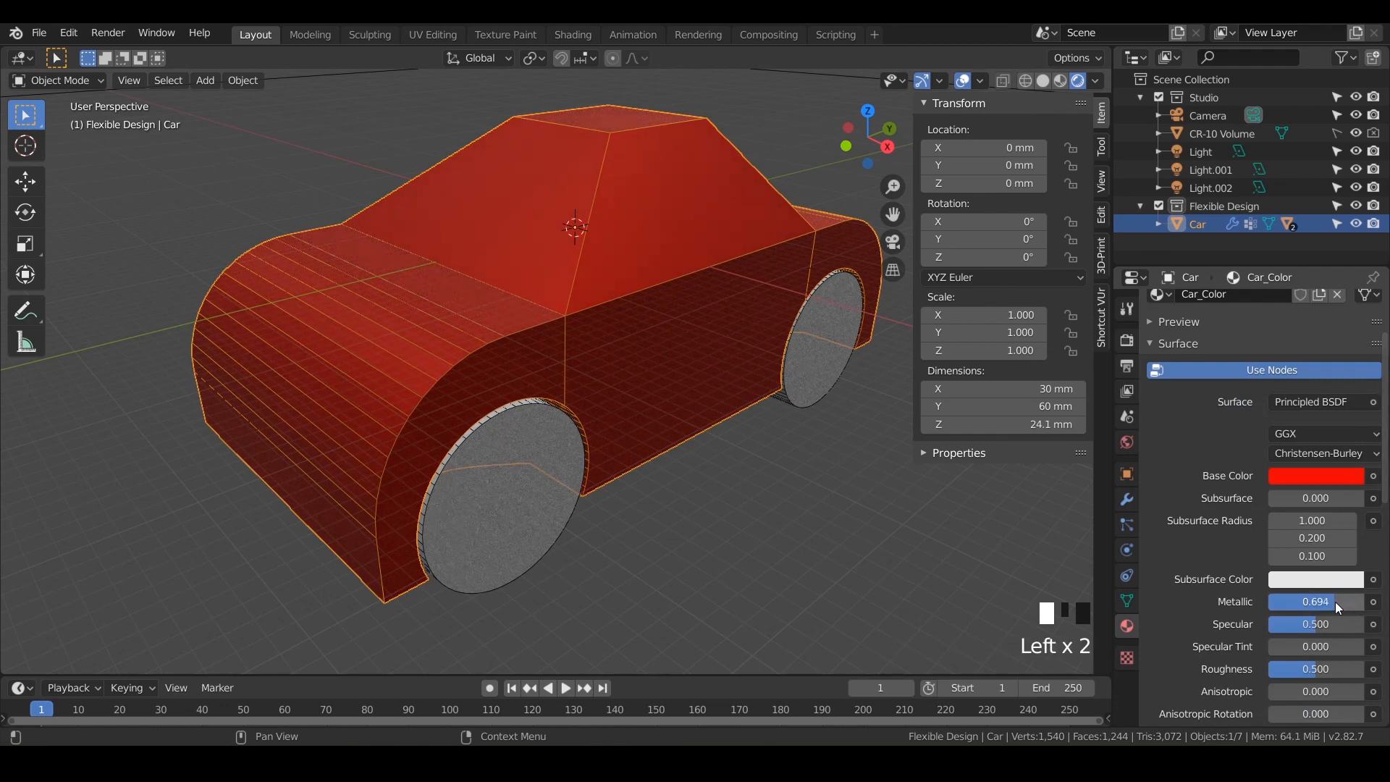
Set the Car_Color material's specular to about 0.552 and its roughness to about 0.306.
scroll(1176, 569, down, 2)
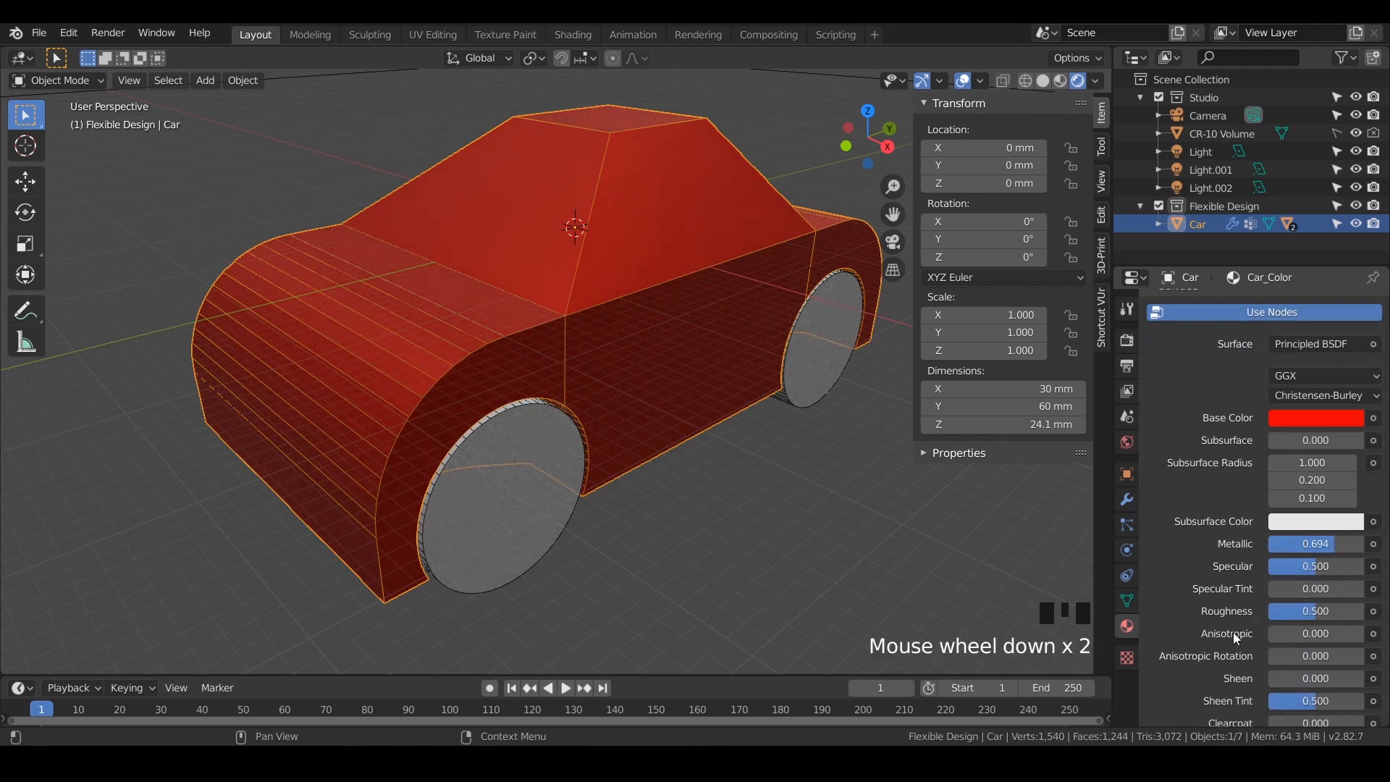
mouse_move(1305, 566)
mouse_down()
mouse_move(1349, 566)
mouse_move(1291, 567)
mouse_up()
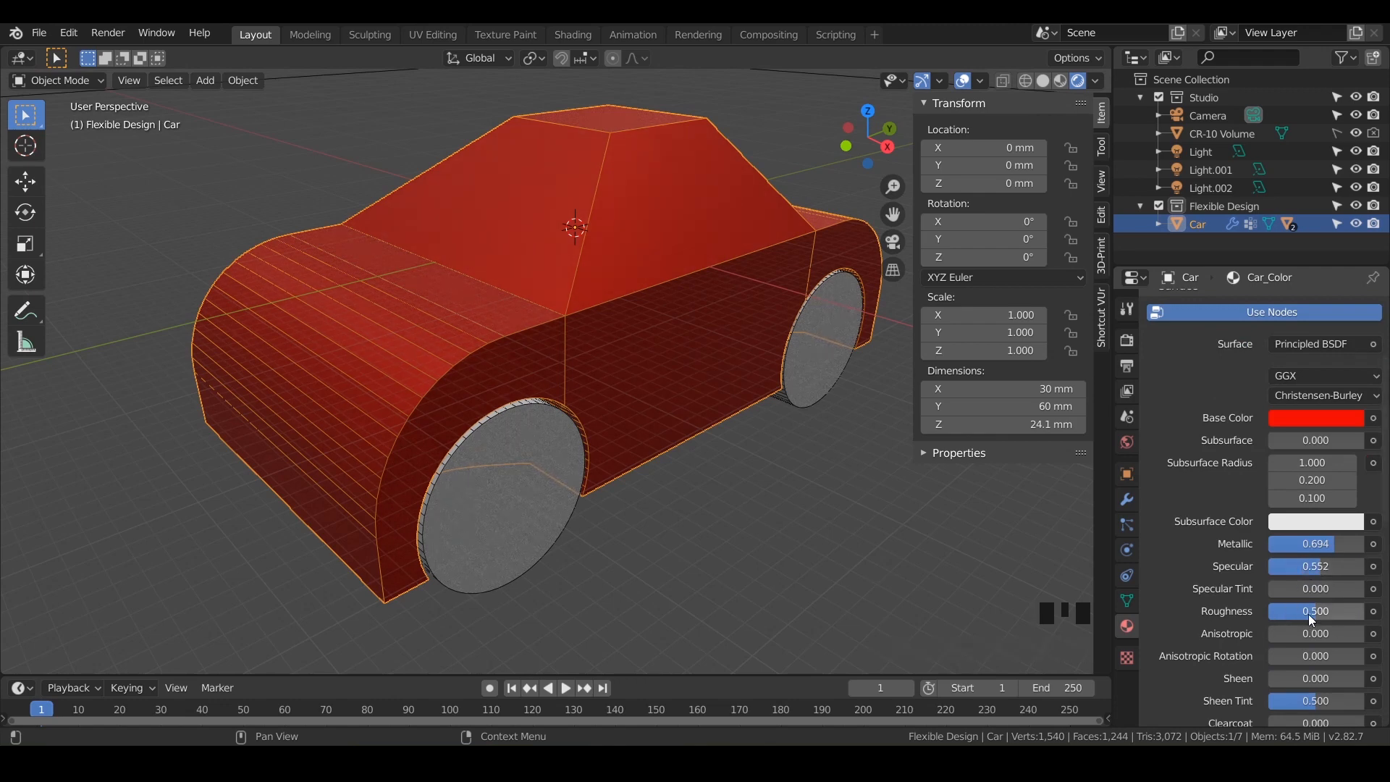
drag(1309, 613, 1310, 613)
mouse_move(662, 452)
middle_down()
mouse_move(707, 455)
mouse_move(644, 450)
middle_up()
scroll(1174, 494, up, 14)
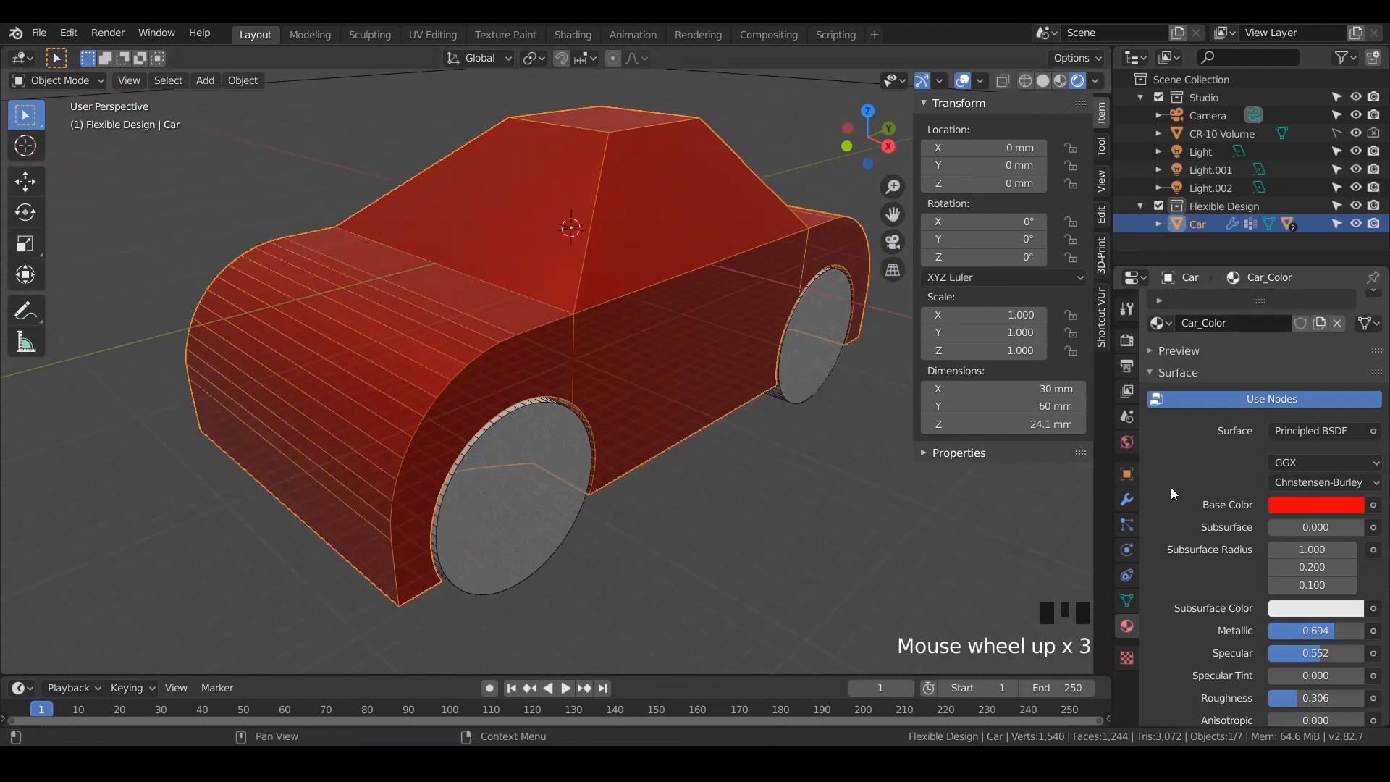
Add a new material to the wheels and name it Tires.
click(522, 519)
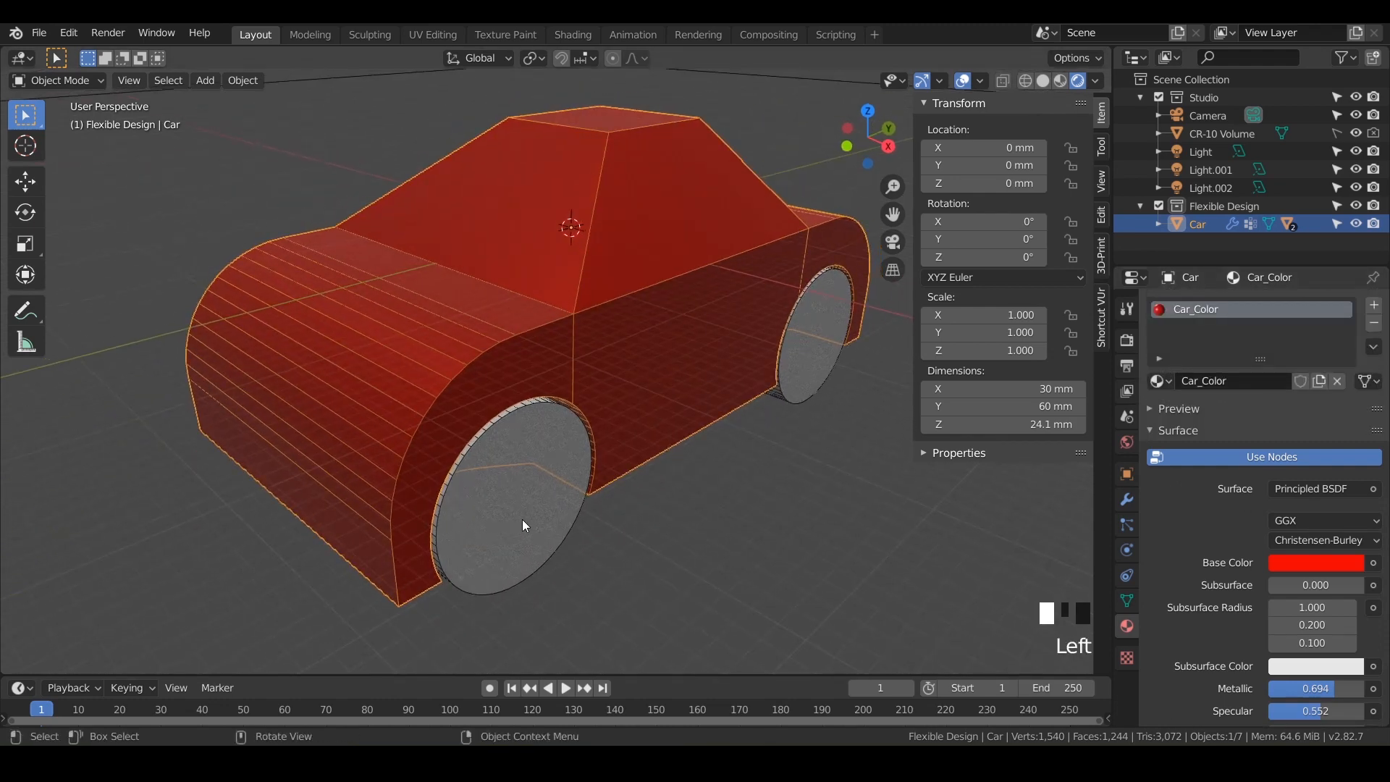
click(1233, 384)
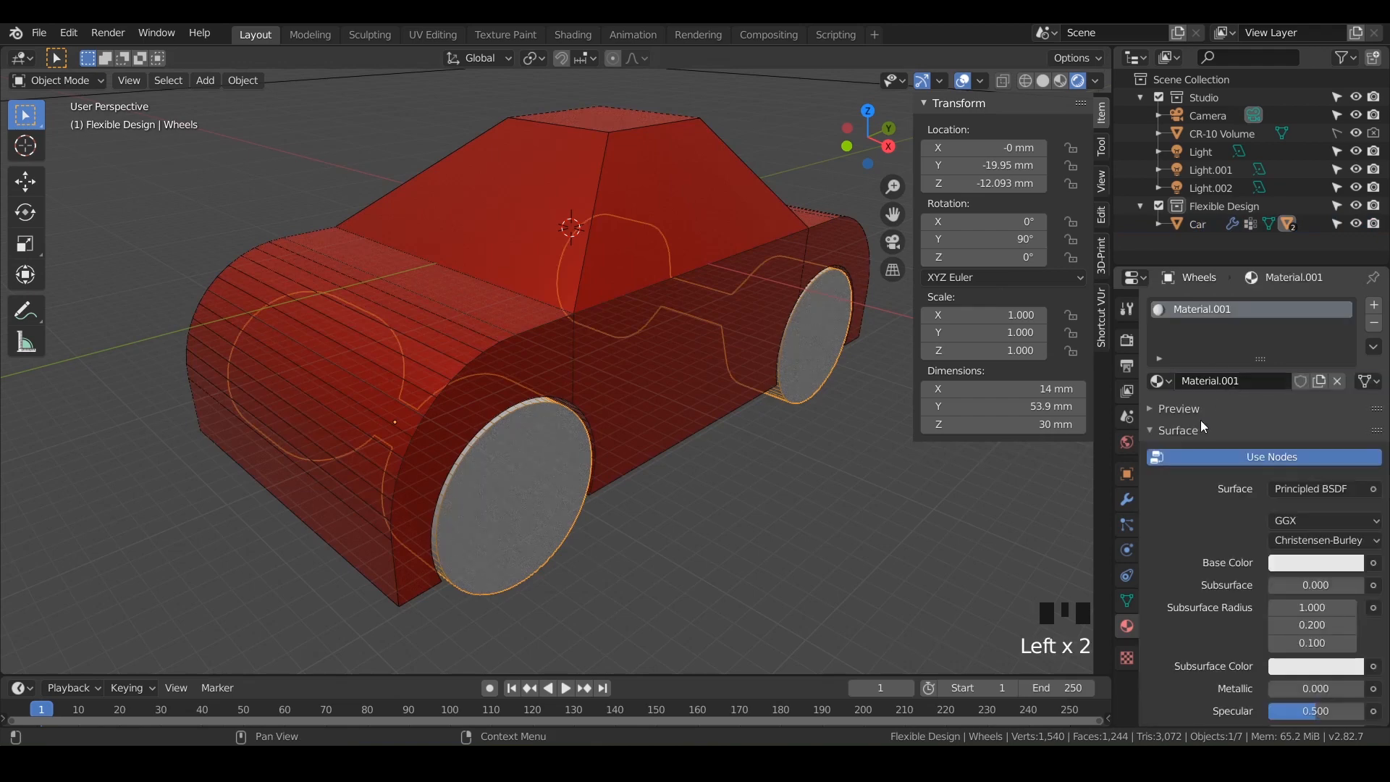
click(1212, 380)
text(Tires)
key(Return)
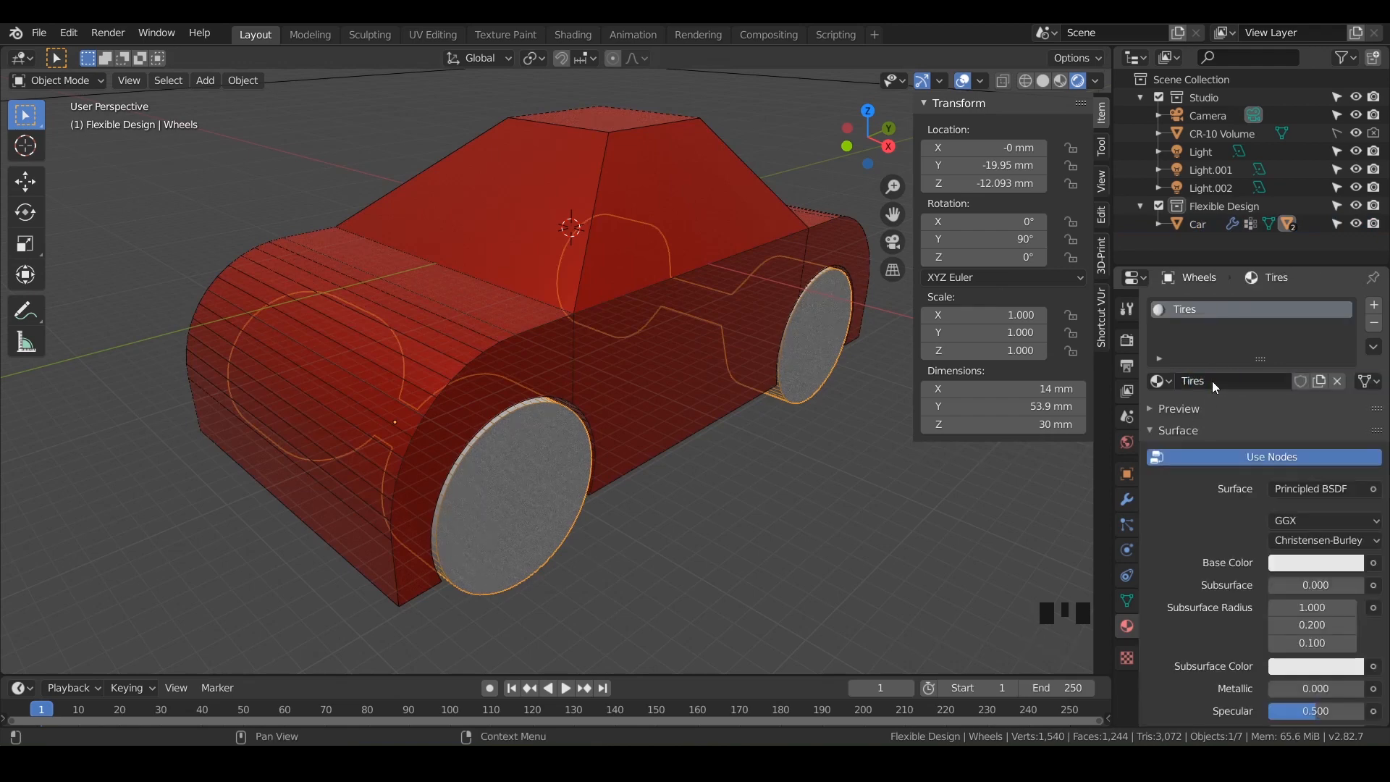
Darken the Tires material's base color to dark gray with a value of about 0.241.
click(1309, 563)
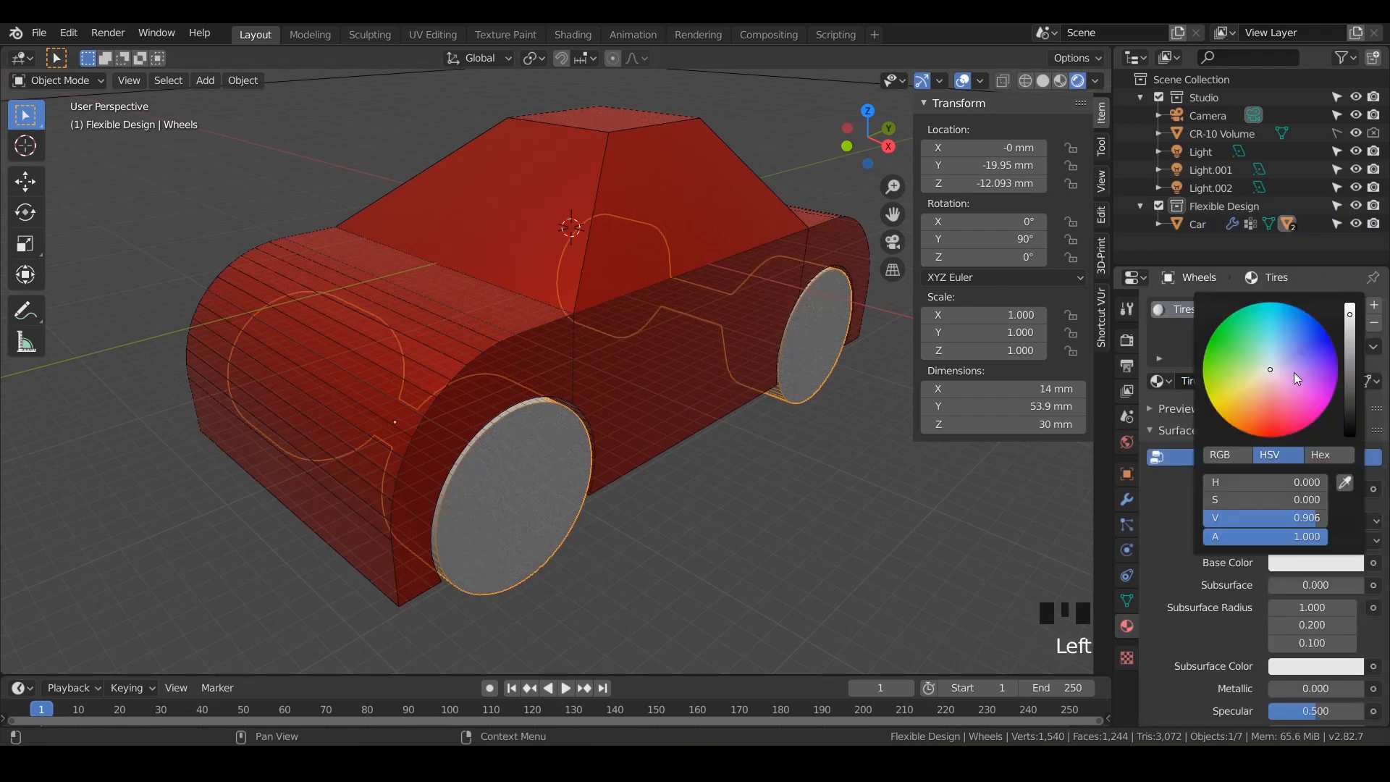
drag(1348, 397, 1349, 406)
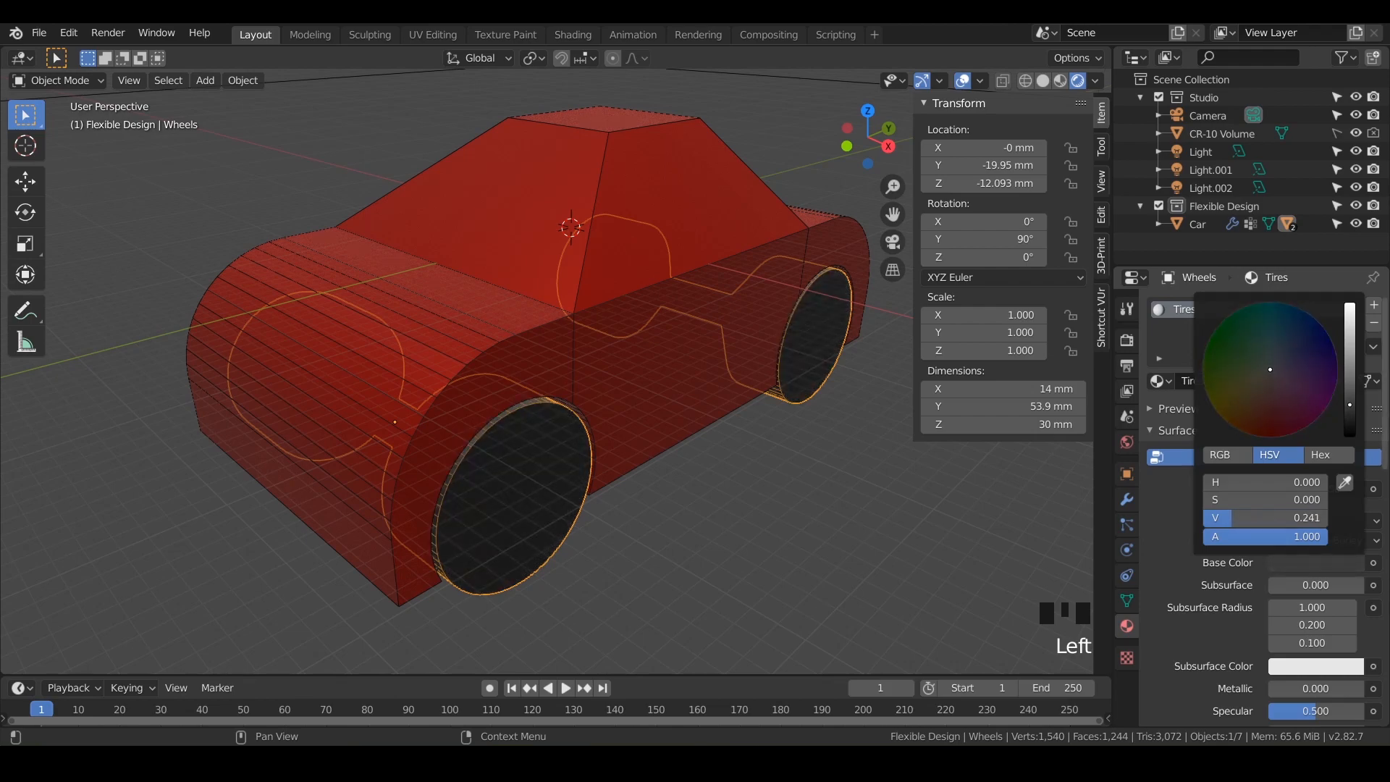
mouse_move(636, 420)
shift+middle_down()
mouse_move(588, 415)
mouse_move(709, 406)
mouse_move(536, 384)
mouse_move(550, 221)
mouse_move(589, 434)
mouse_move(679, 415)
mouse_move(630, 415)
mouse_move(653, 380)
mouse_move(680, 415)
mouse_move(722, 411)
mouse_move(700, 411)
mouse_move(698, 380)
mouse_move(692, 418)
mouse_move(637, 403)
shift+middle_up()
double_click(738, 468)
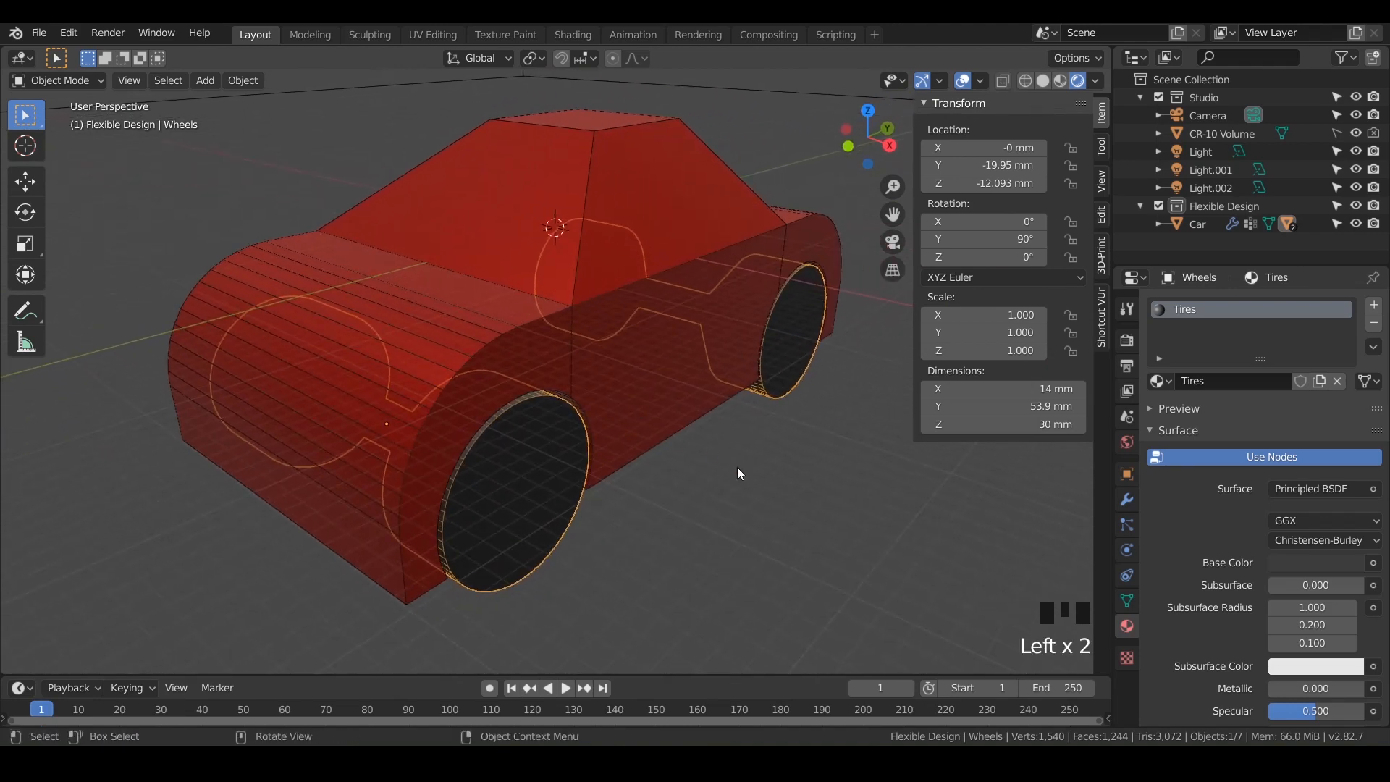
In Edit Mode on the car, inset the cabin's four sloped window faces individually with a thickness of about 1.531 mm.
click(636, 241)
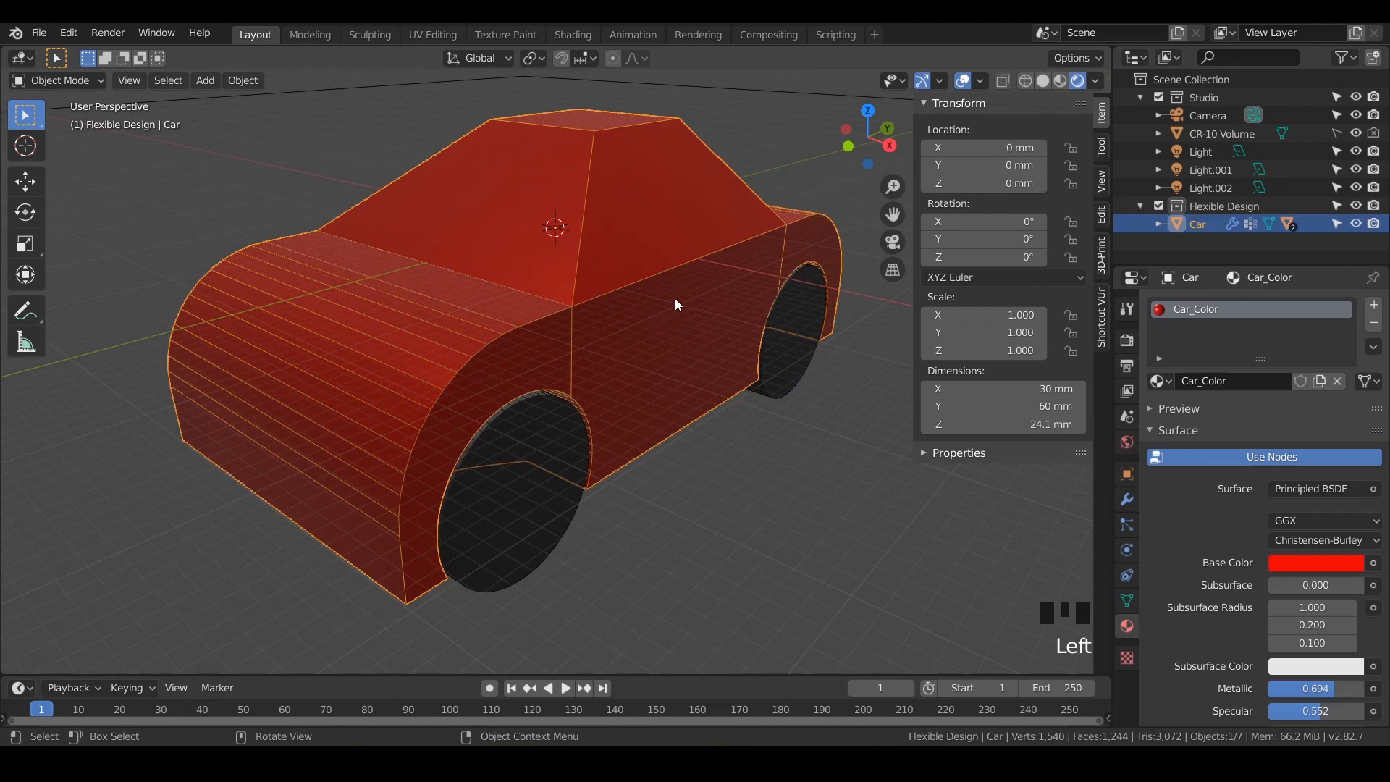
key(Tab)
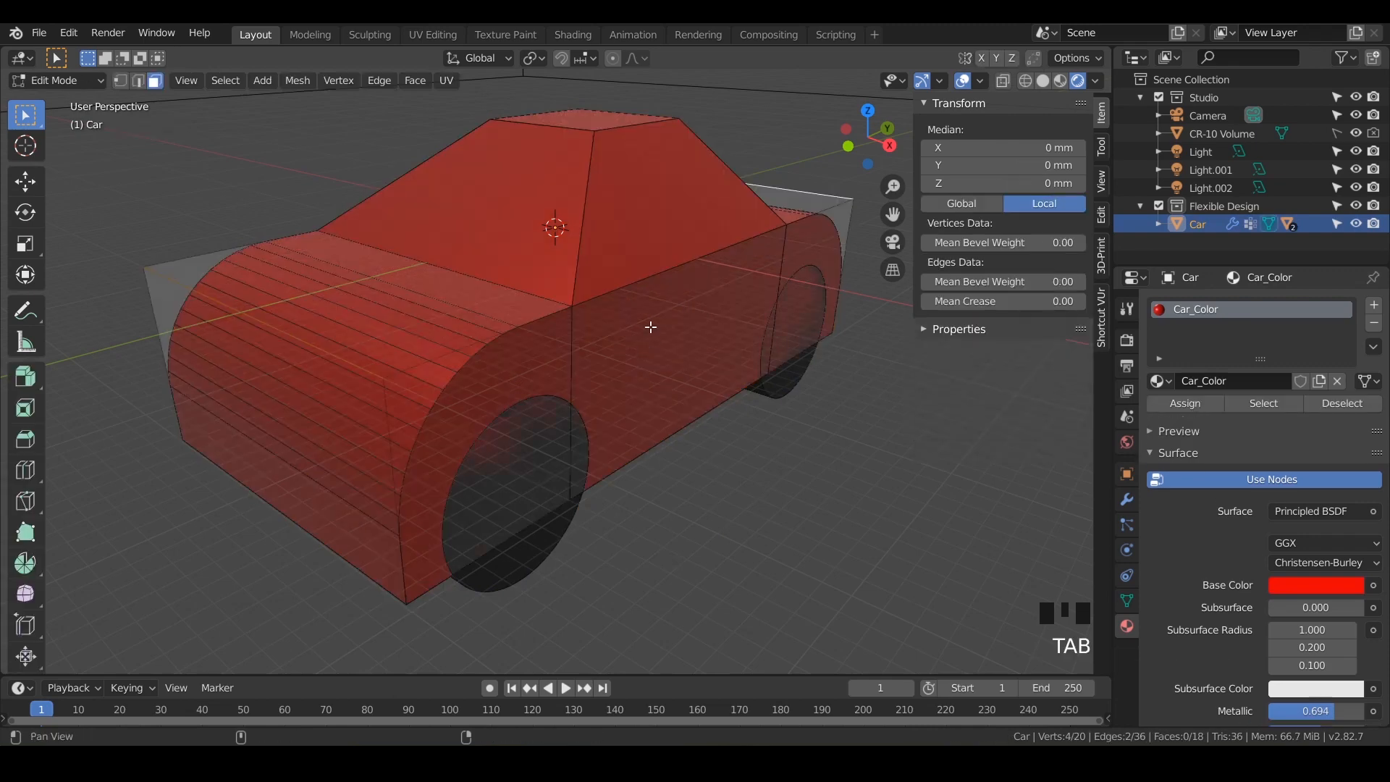
shift+middle_drag(648, 329, 650, 347)
click(660, 236)
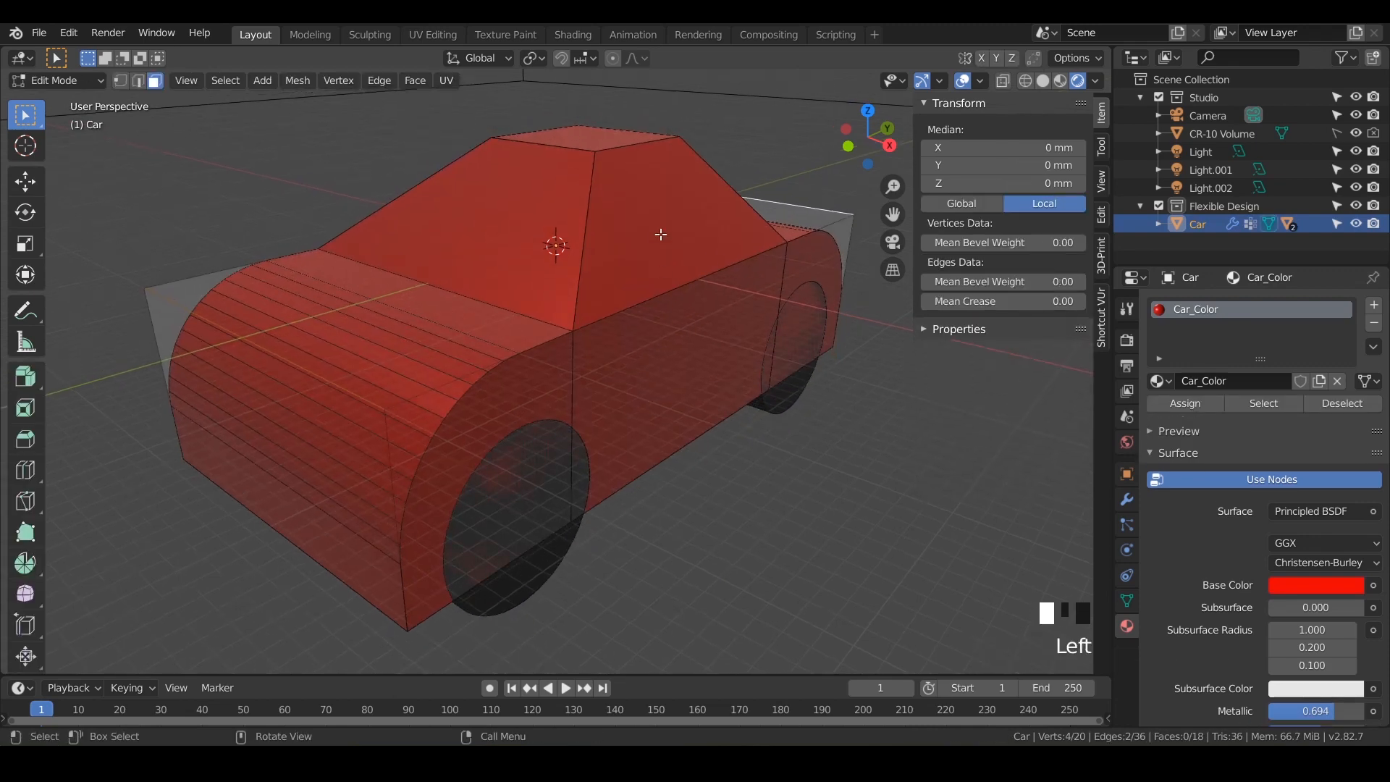
double_click(587, 220)
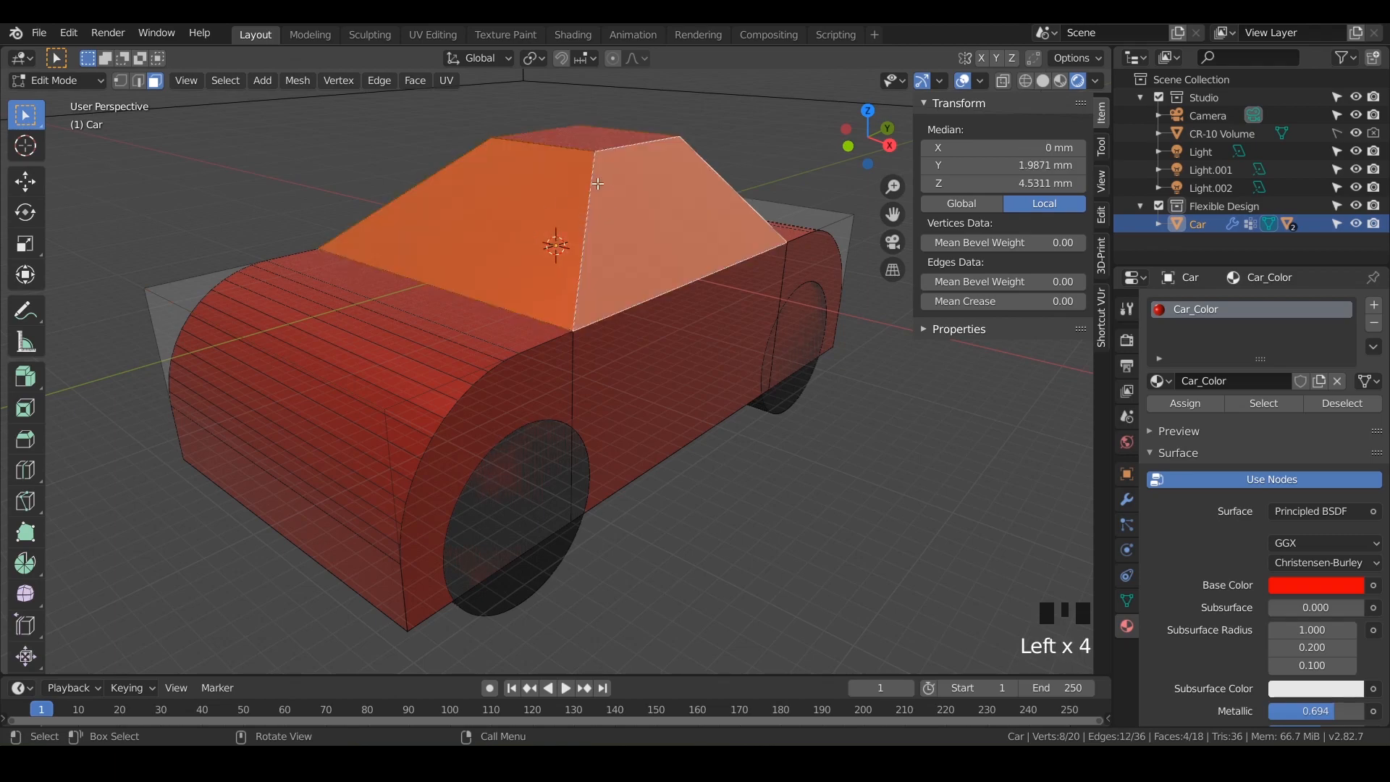
middle_drag(581, 246, 425, 314)
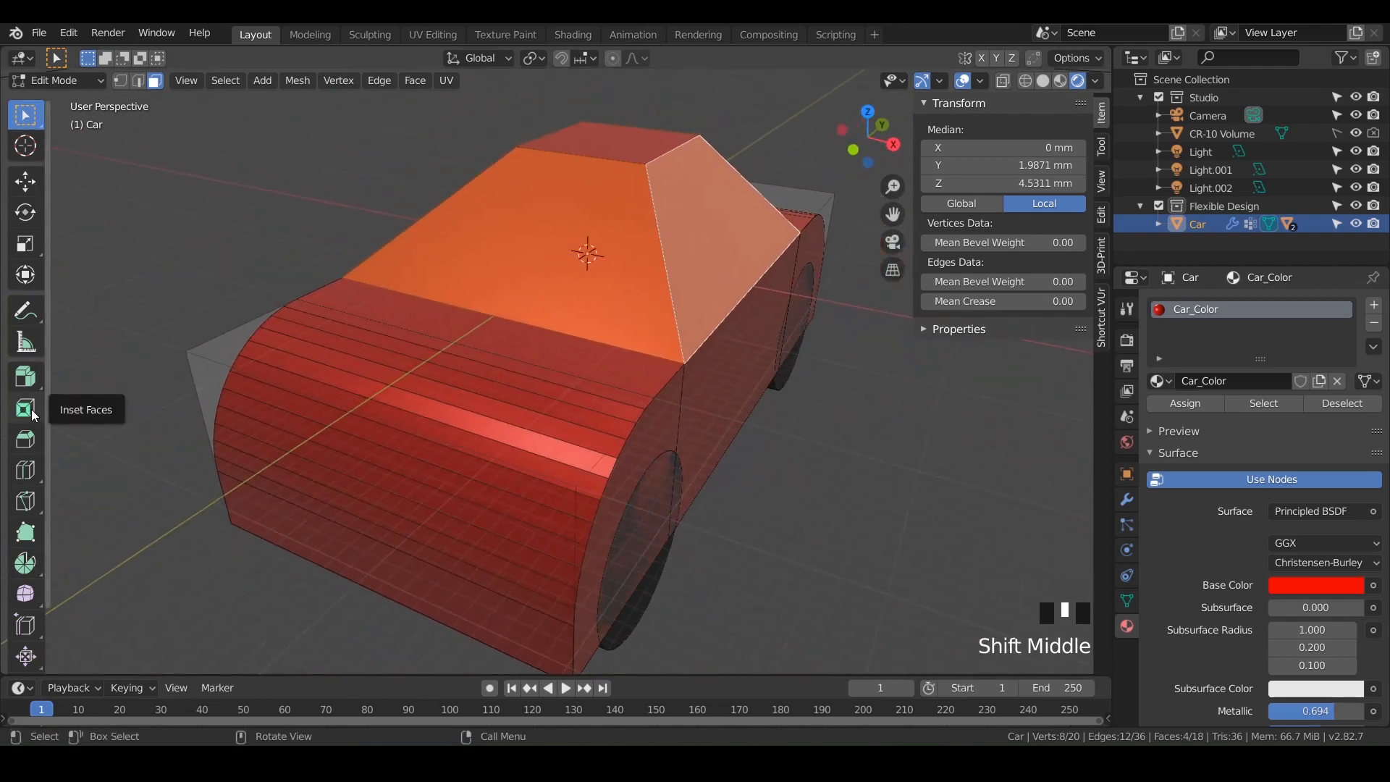
click(31, 412)
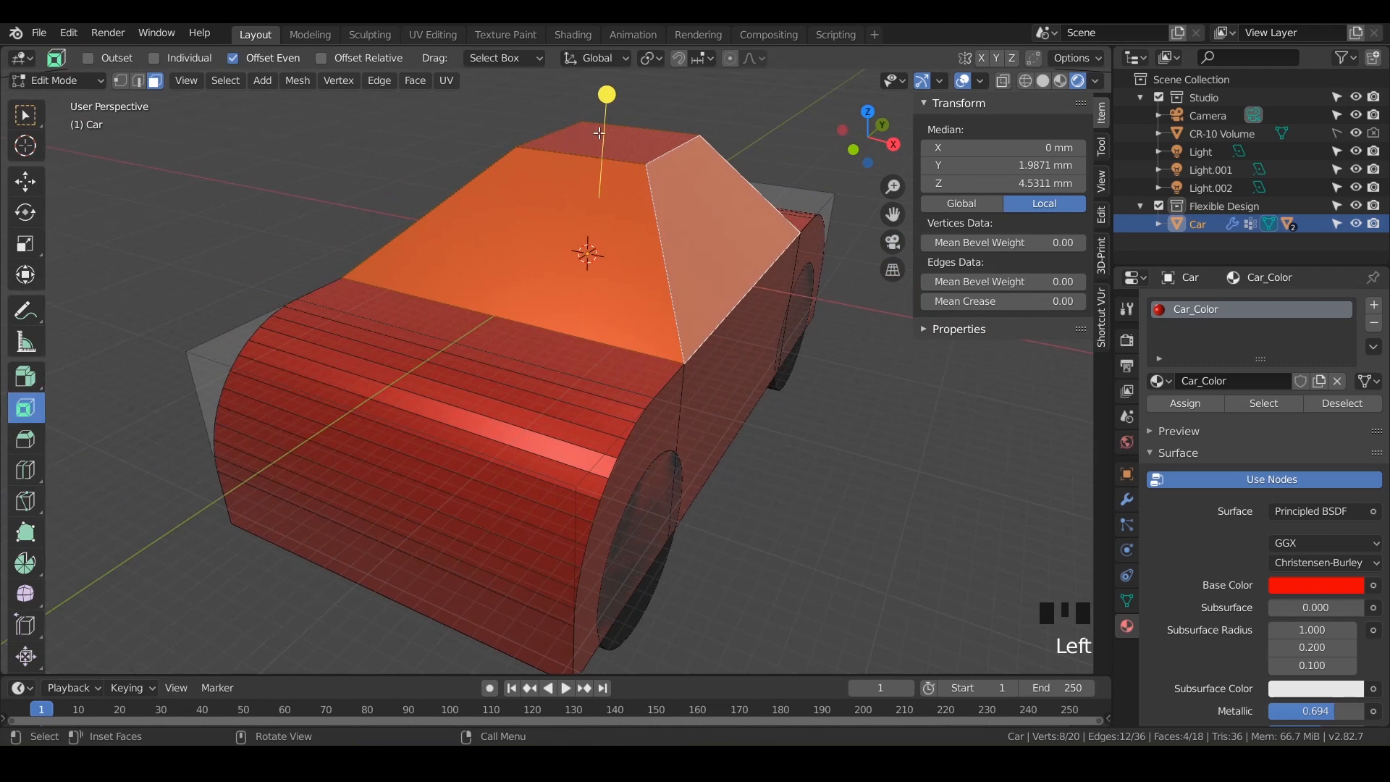
drag(605, 95, 599, 114)
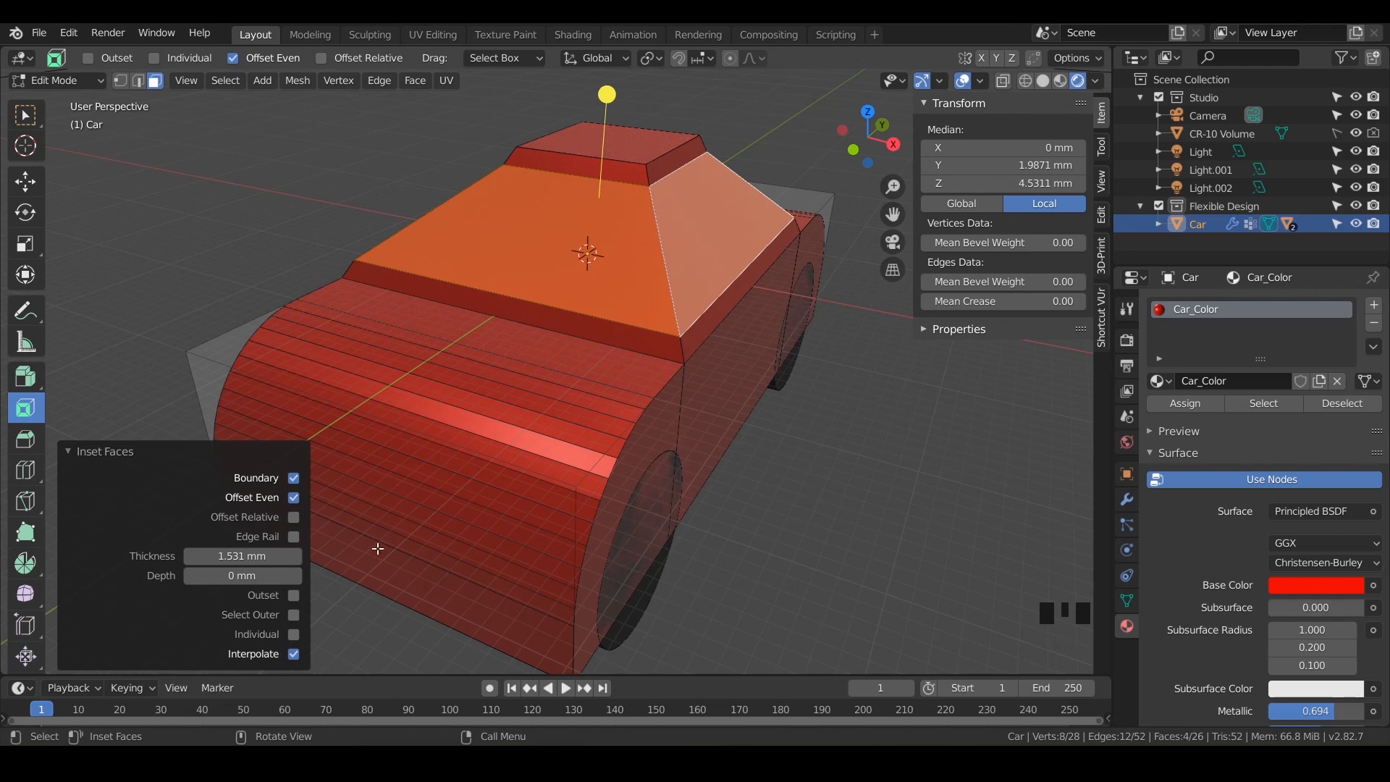
click(65, 450)
click(65, 659)
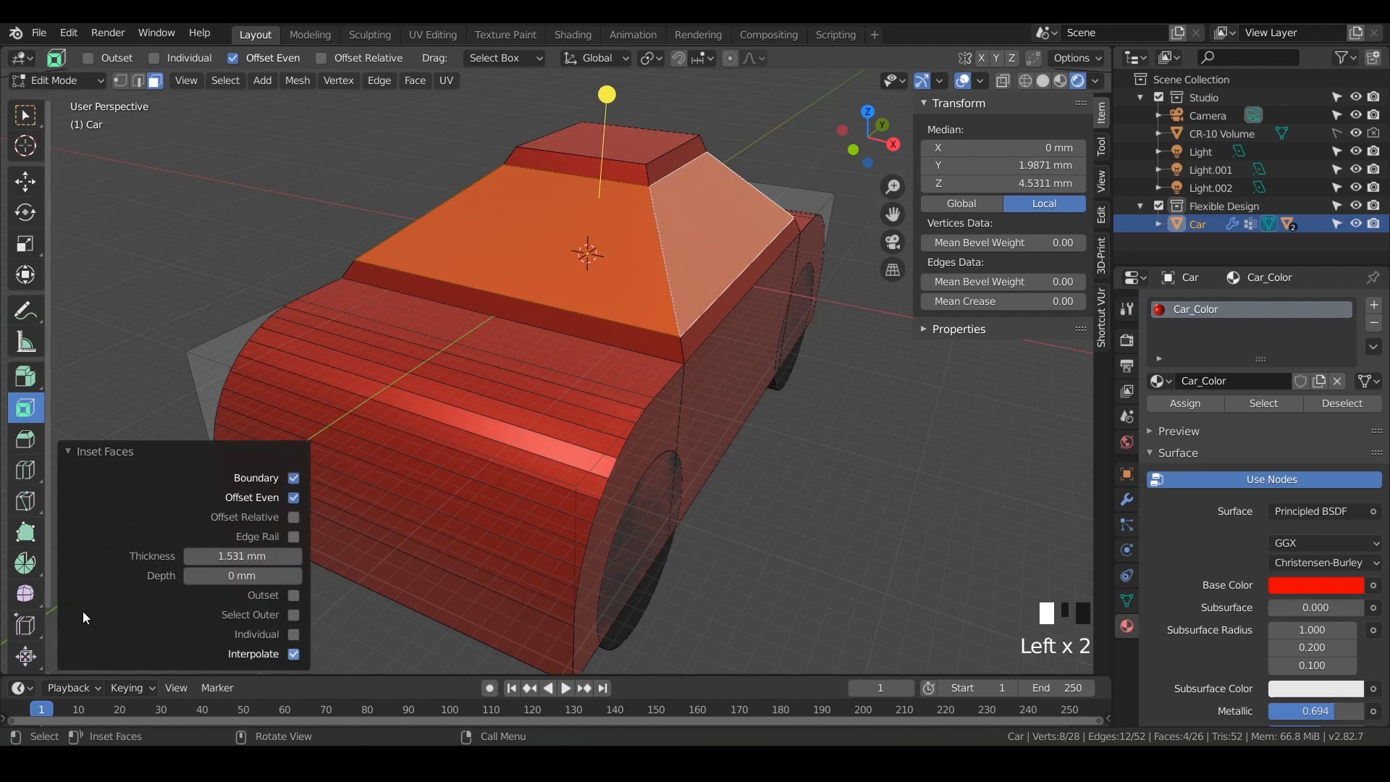
click(294, 635)
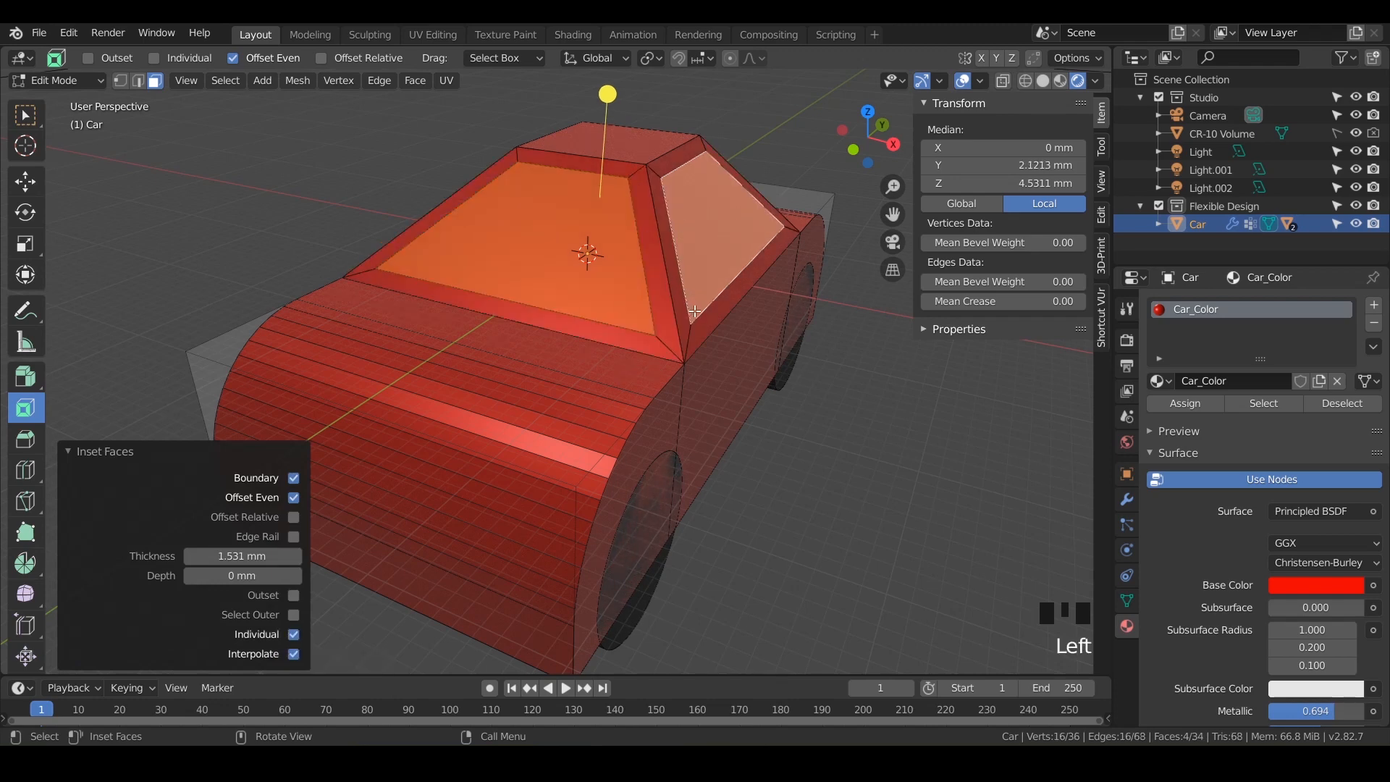
Try to extrude the four inset window faces together as one region by about -2.11 mm, and undo it.
middle_drag(704, 330, 717, 299)
click(25, 114)
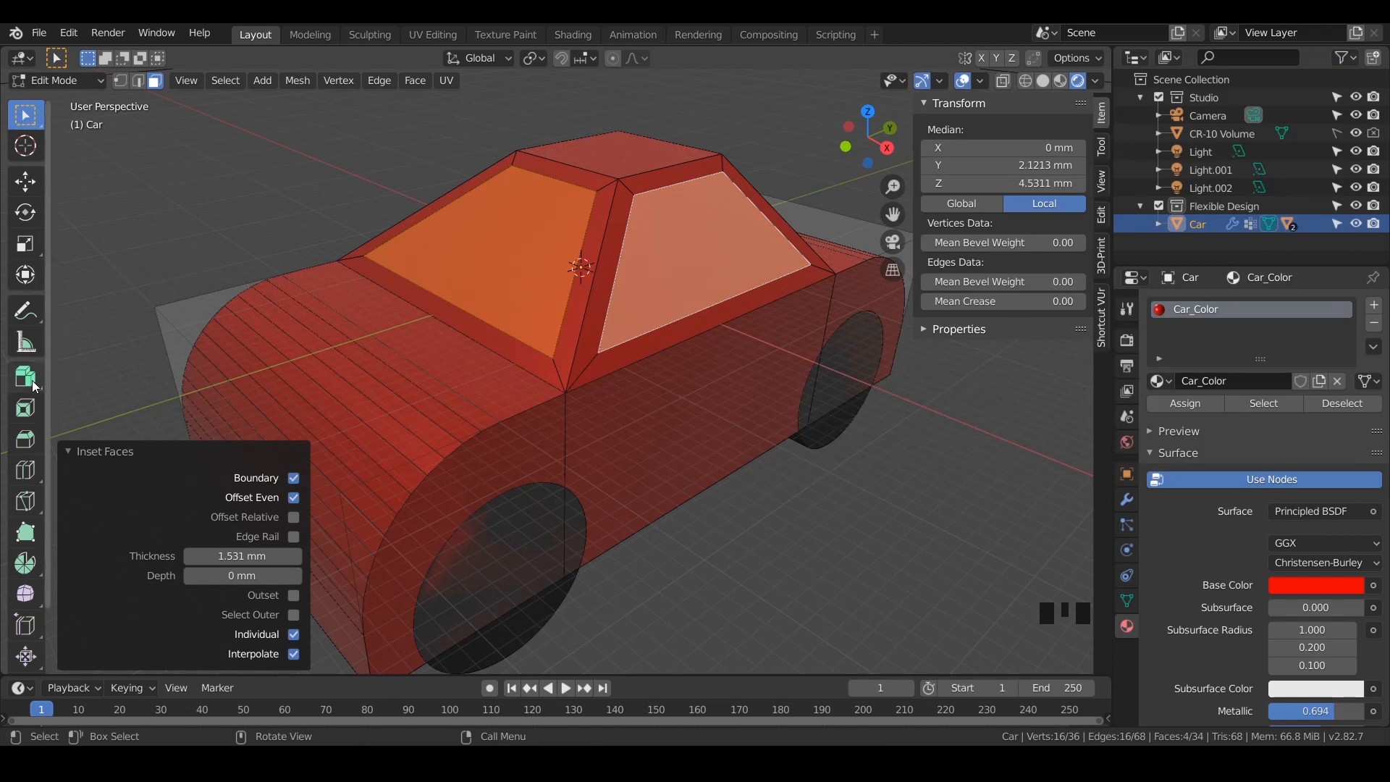
drag(32, 380, 81, 381)
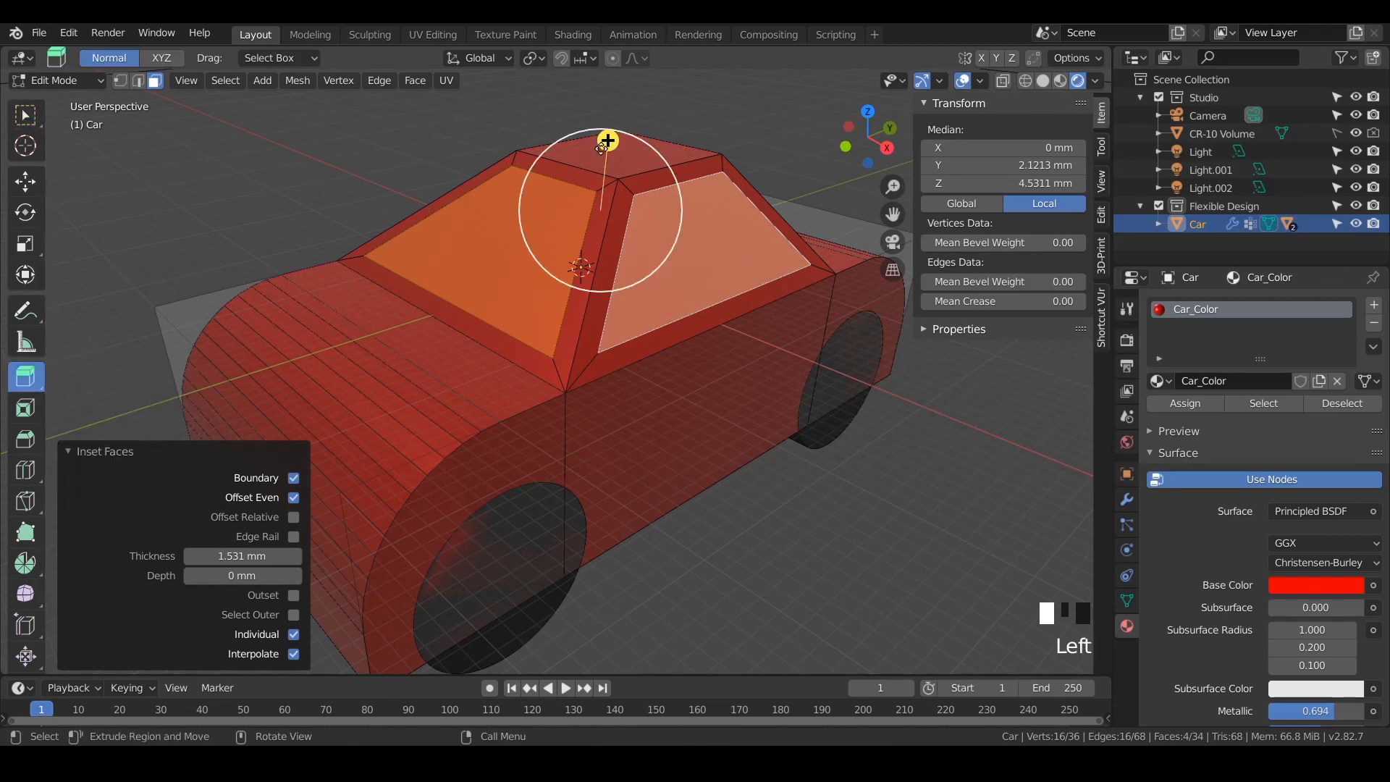
drag(609, 141, 607, 166)
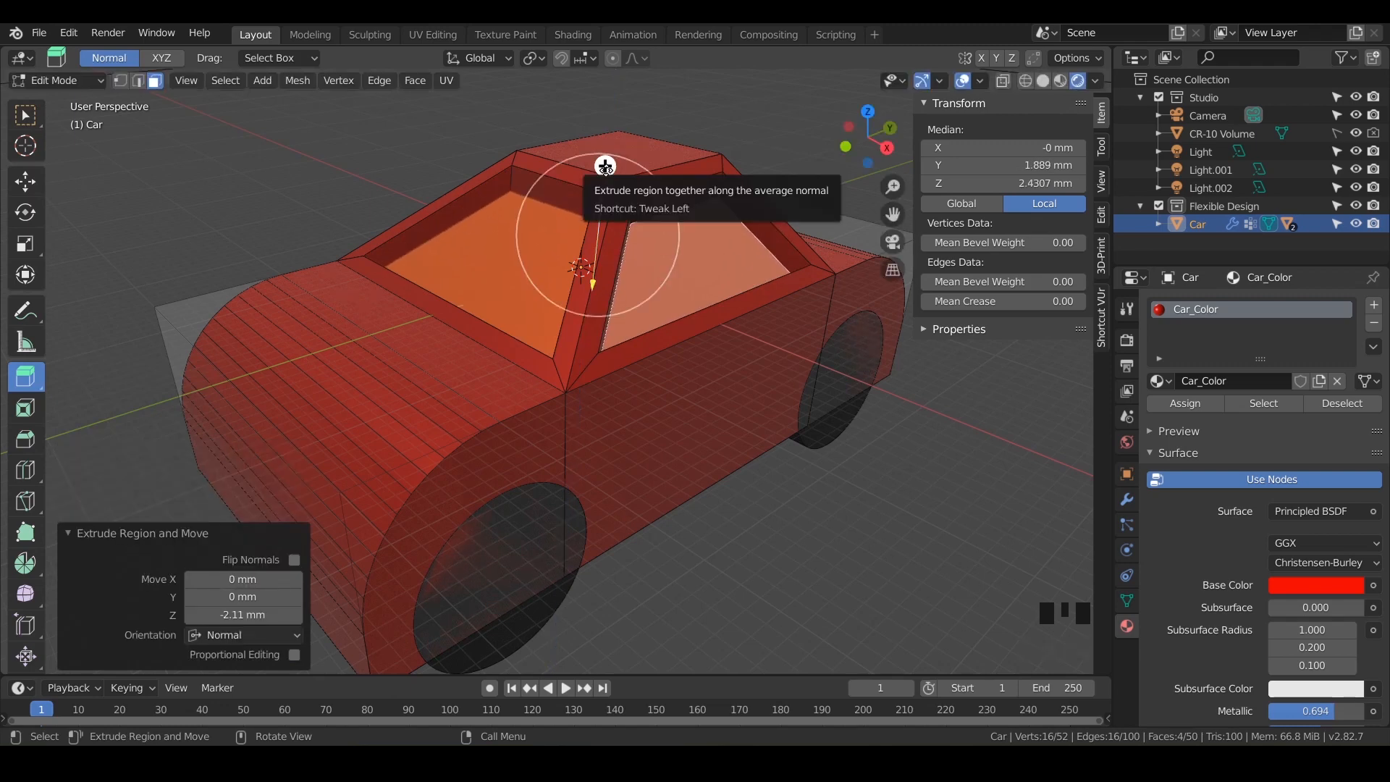
key(ctrl+z)
Extrude the four window faces individually into the cabin with an offset of about 1.7 mm.
drag(36, 382, 135, 452)
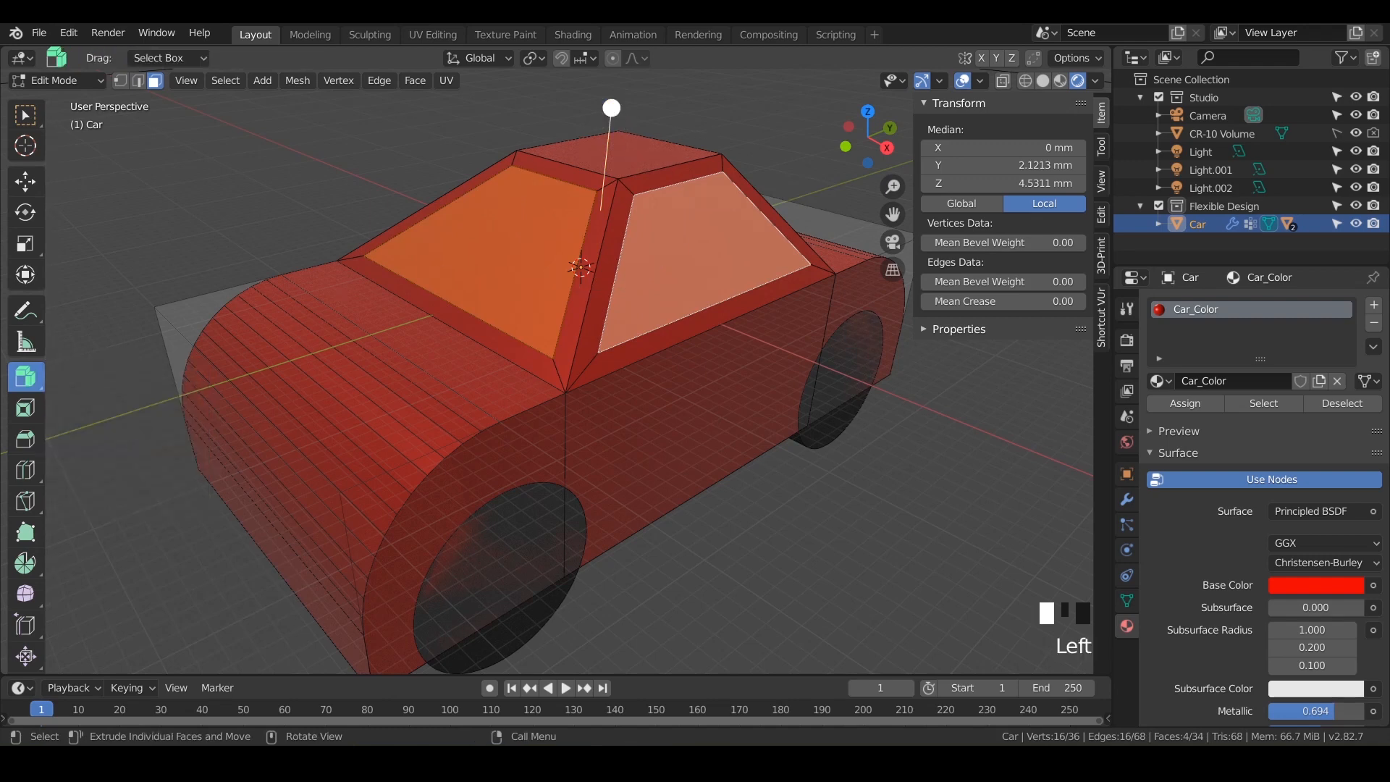
drag(612, 109, 660, 126)
middle_drag(572, 246, 539, 241)
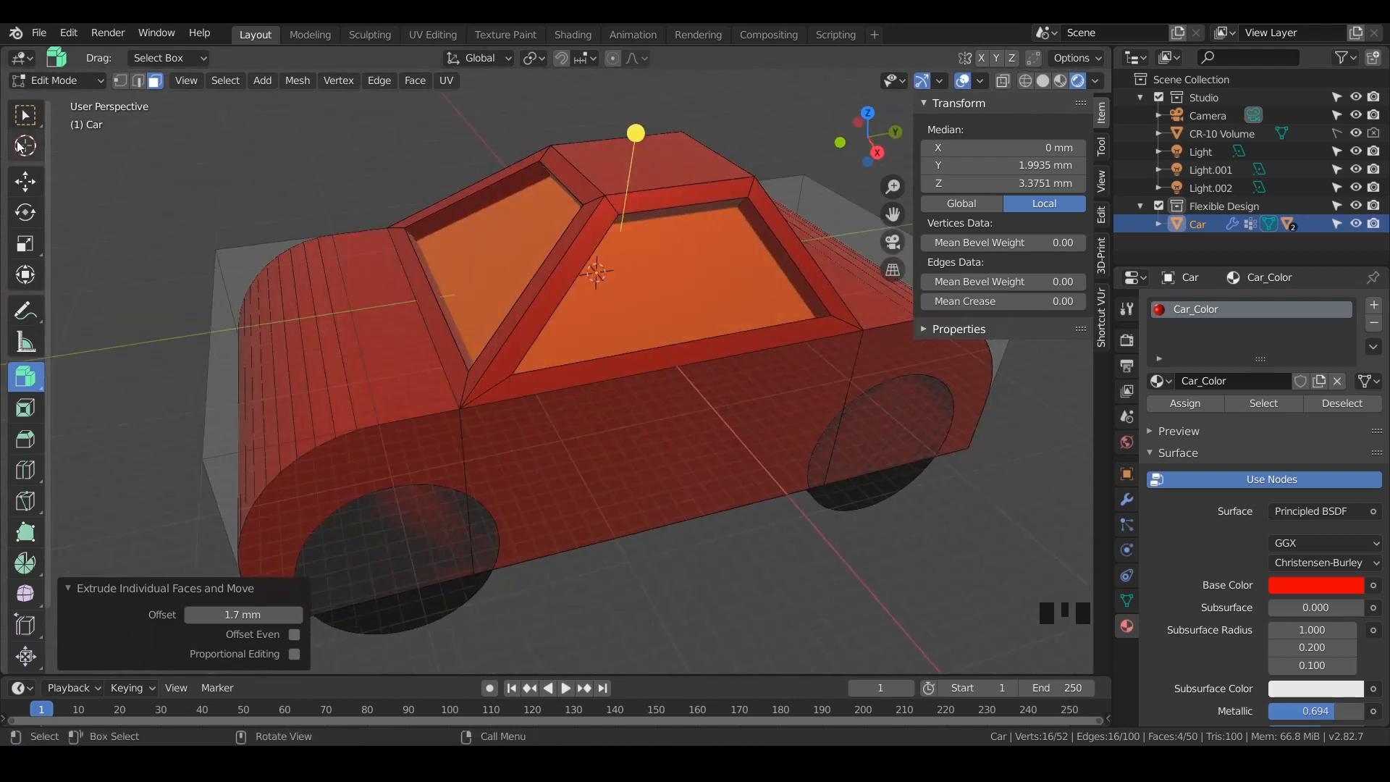
Duplicate the four recessed window faces in place and separate the copies from the car into their own object.
click(28, 122)
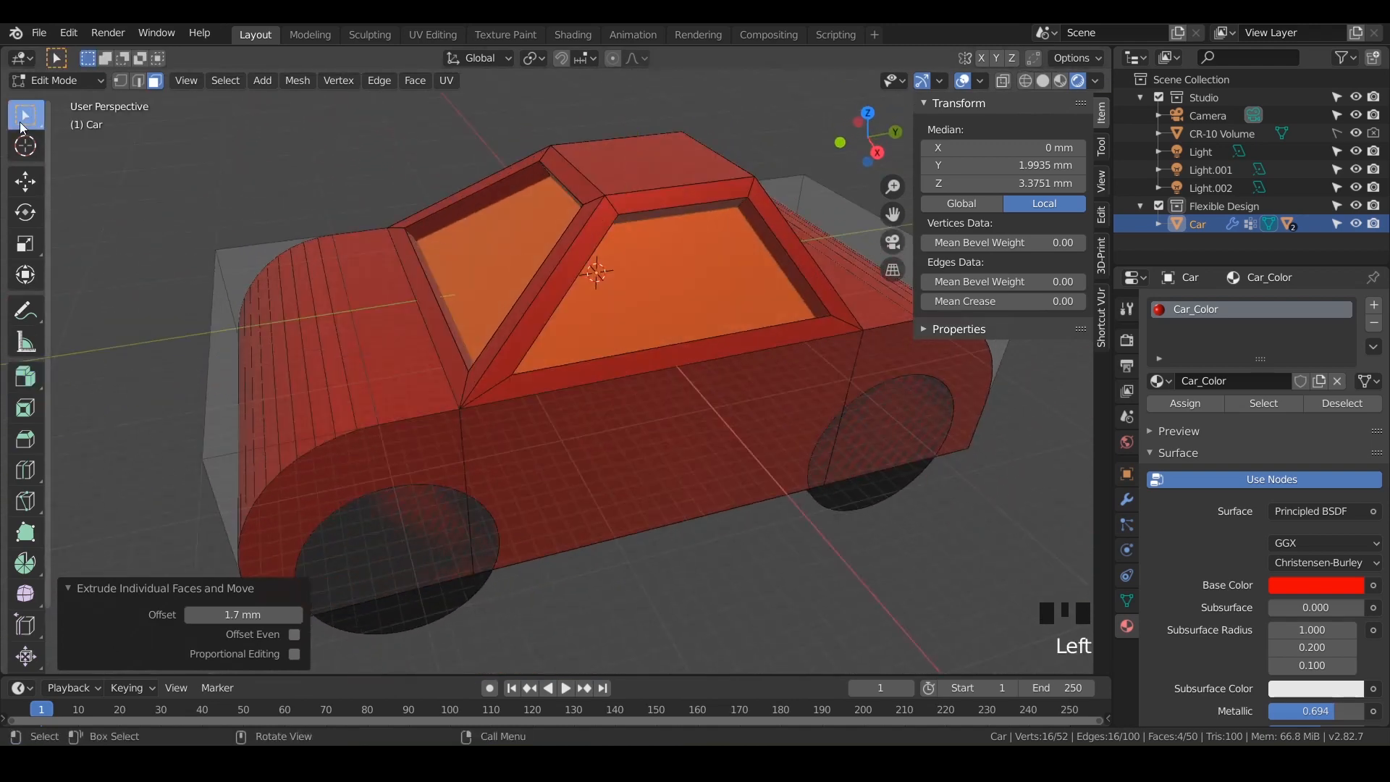
middle_drag(605, 310, 453, 305)
key(shift+d)
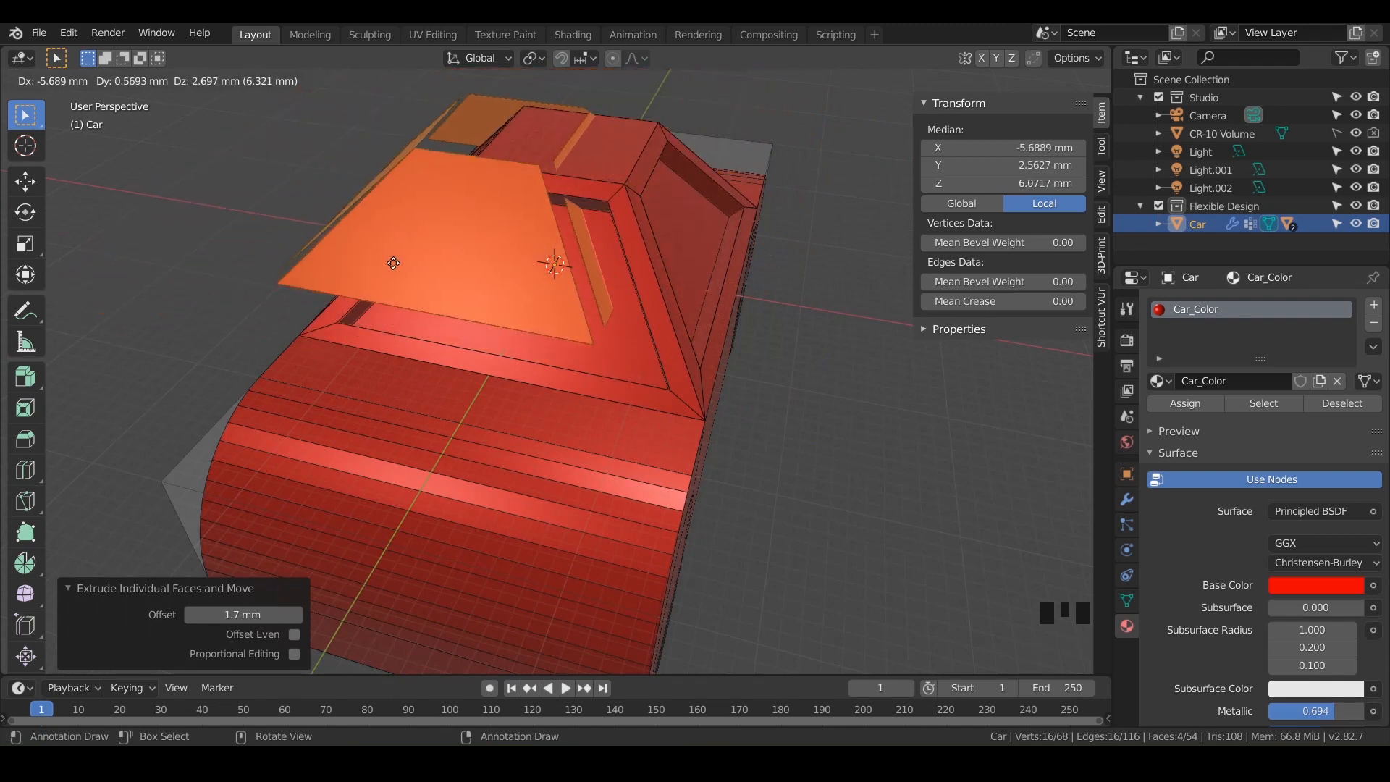
right_click(439, 327)
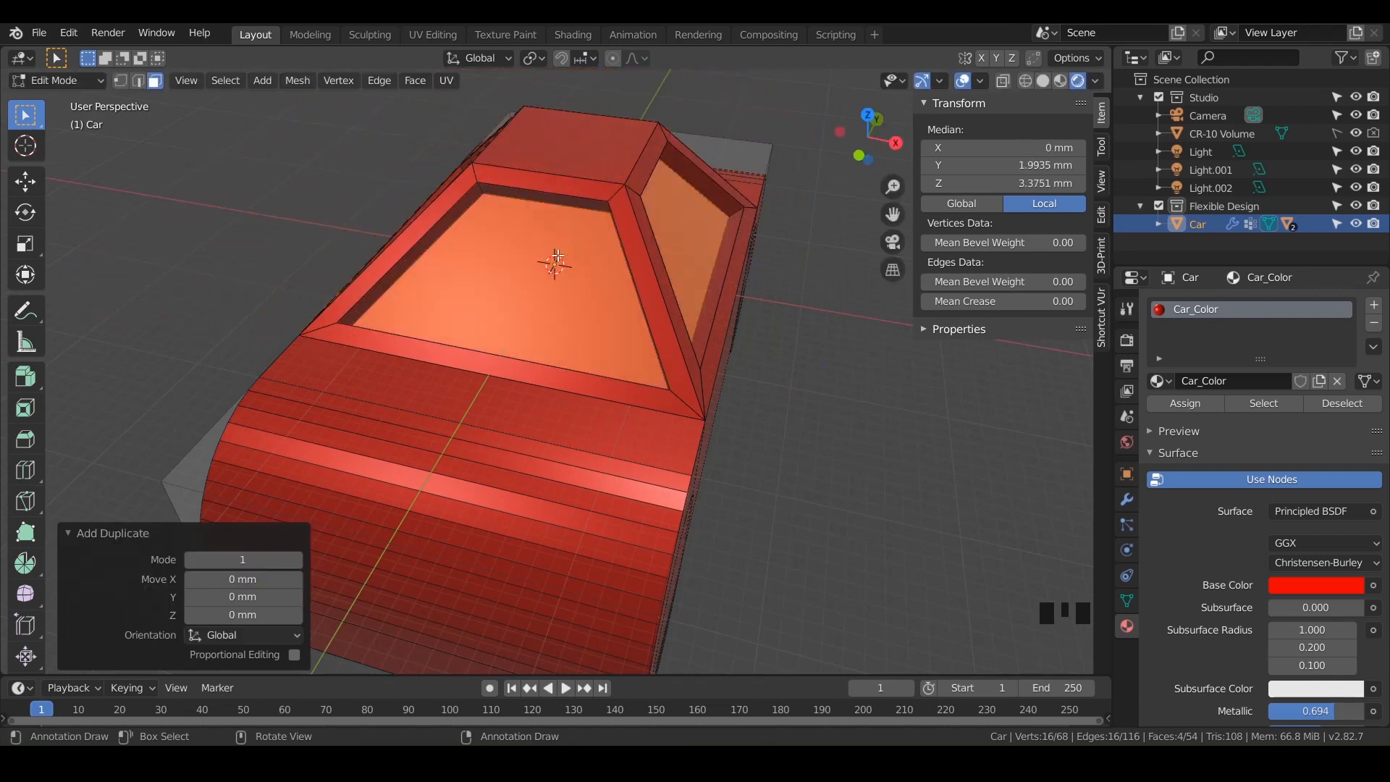
middle_drag(610, 240, 653, 271)
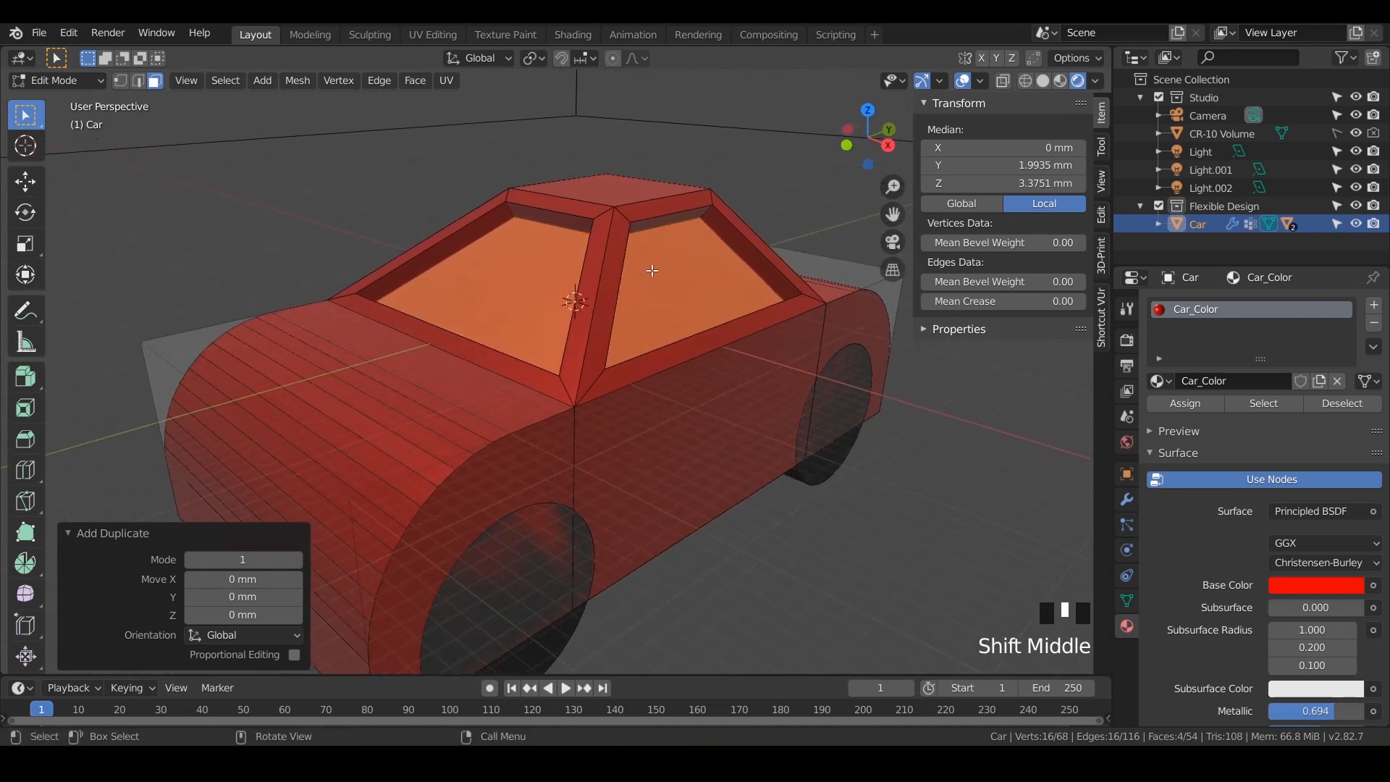
key(p)
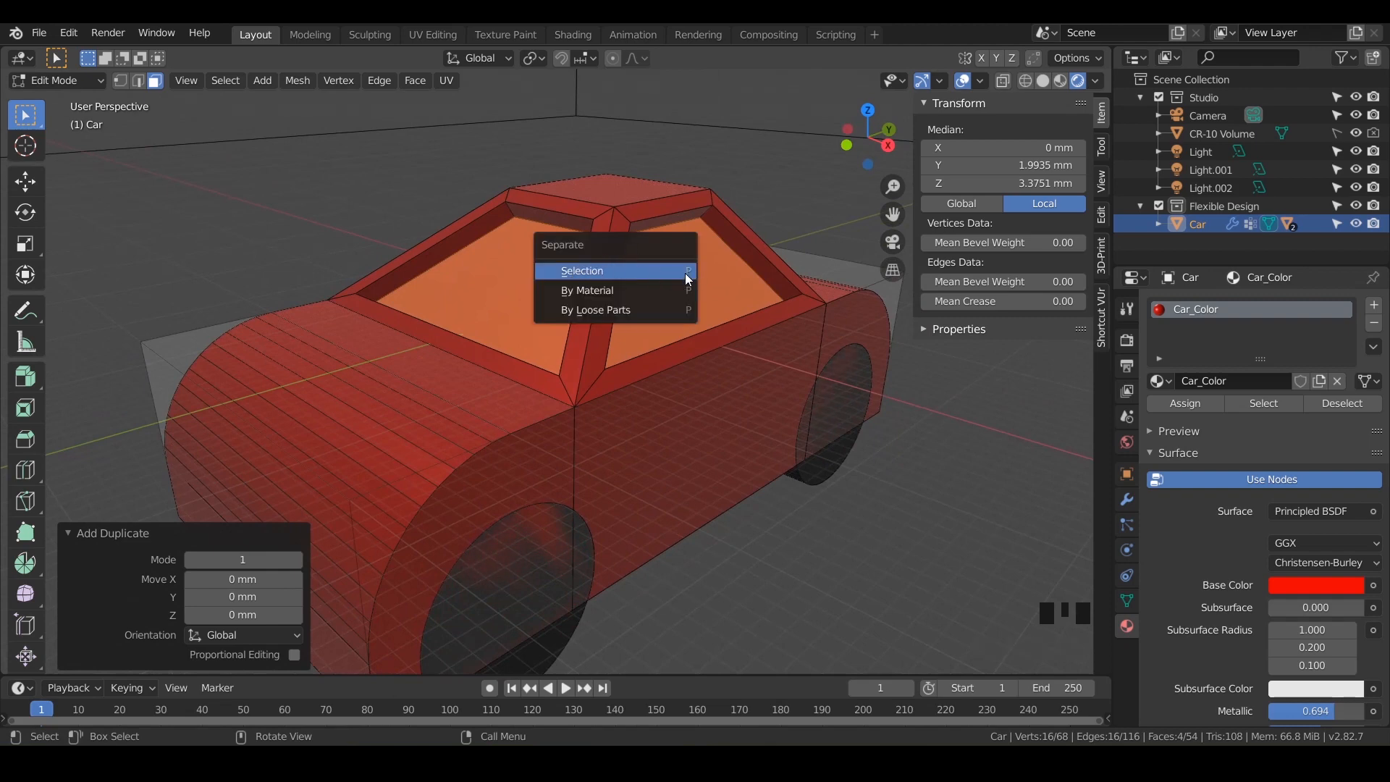
click(580, 272)
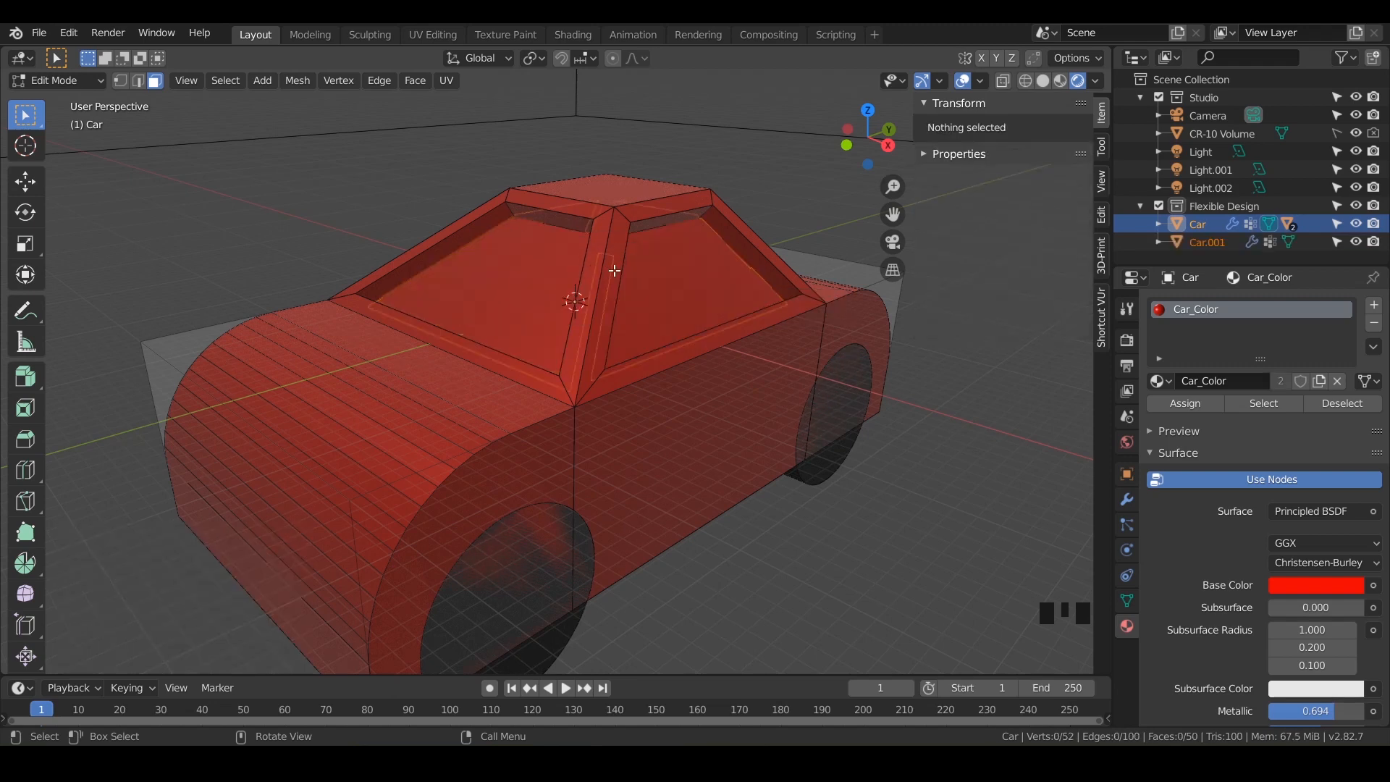
Rename the separated window object as Windows and switch the car back to Object Mode.
click(1207, 243)
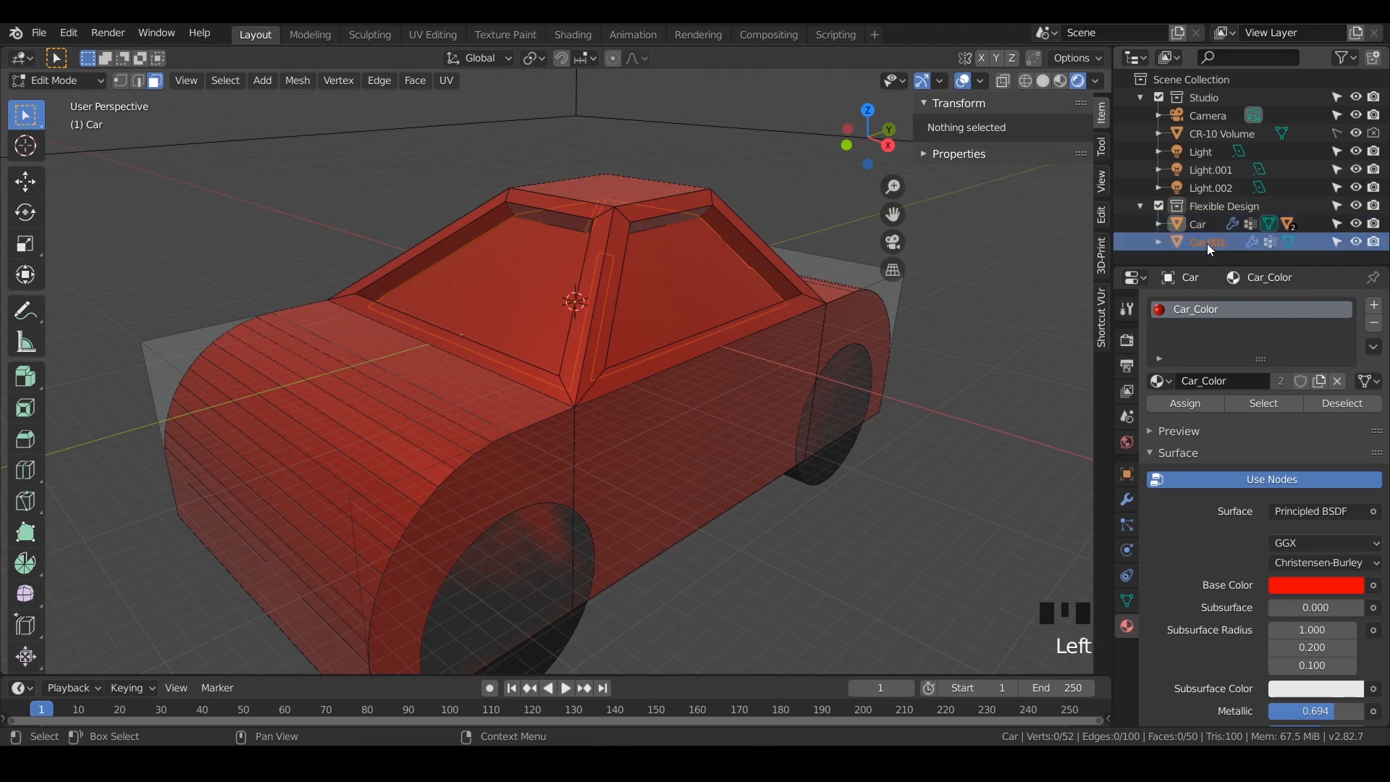
double_click(1206, 244)
text(Win)
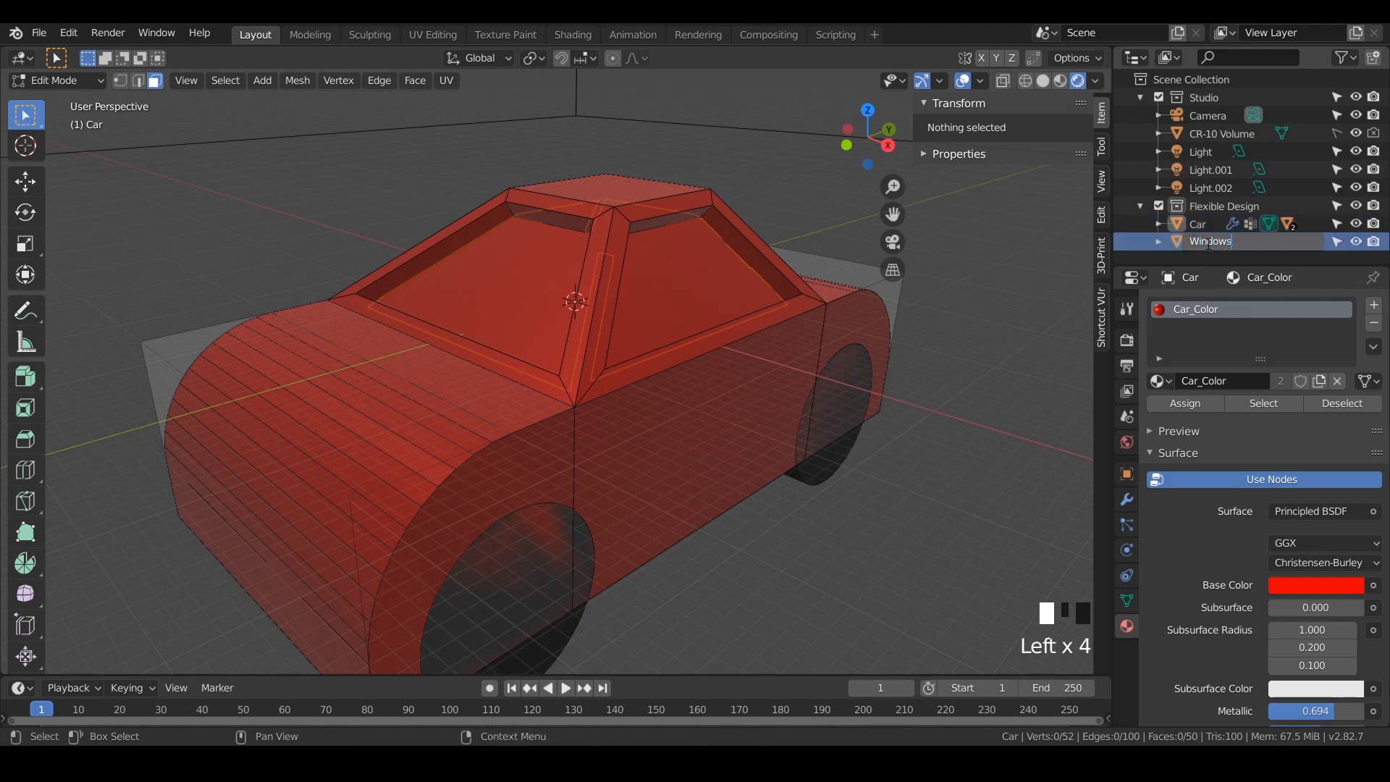
text(dows)
click(654, 319)
key(Tab)
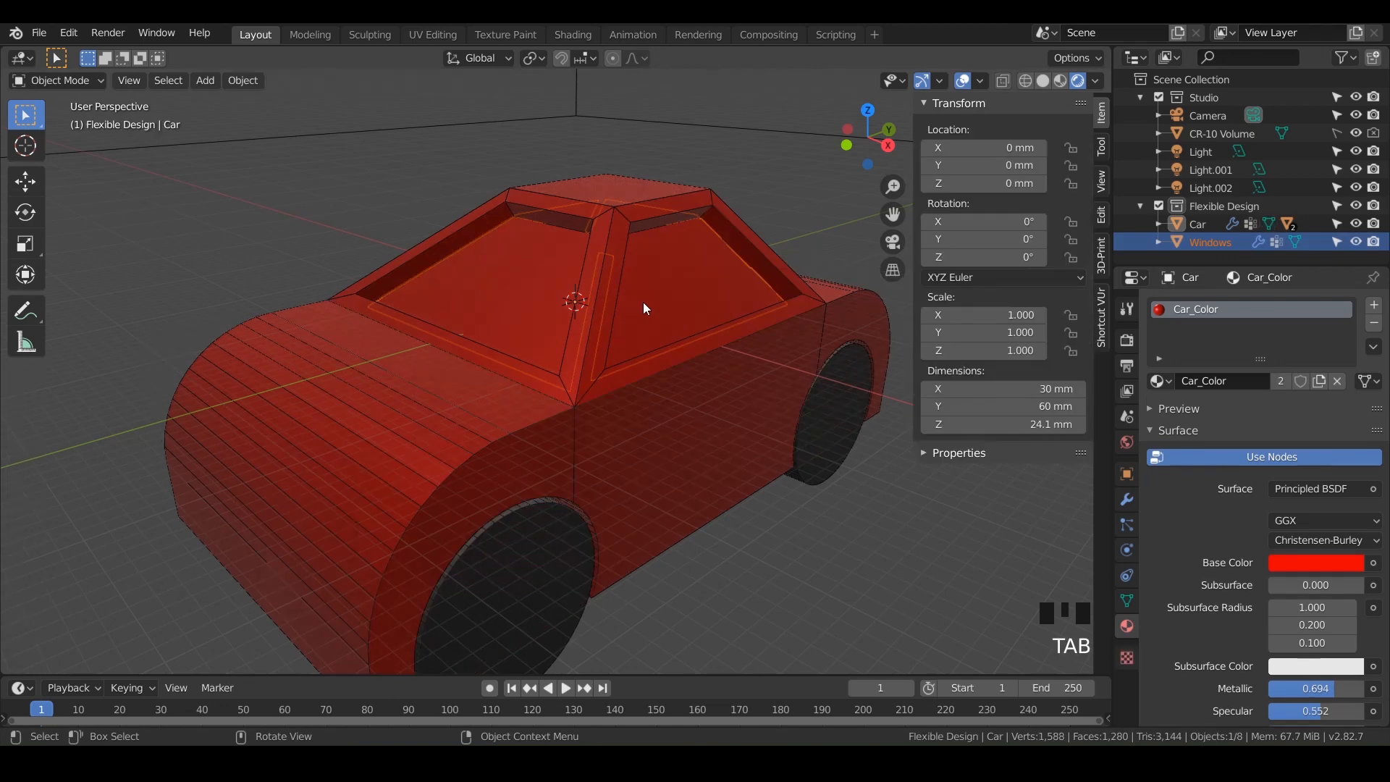
Check the Windows object's geometry by selecting all its faces in Edit Mode, and return to Object Mode.
click(1199, 243)
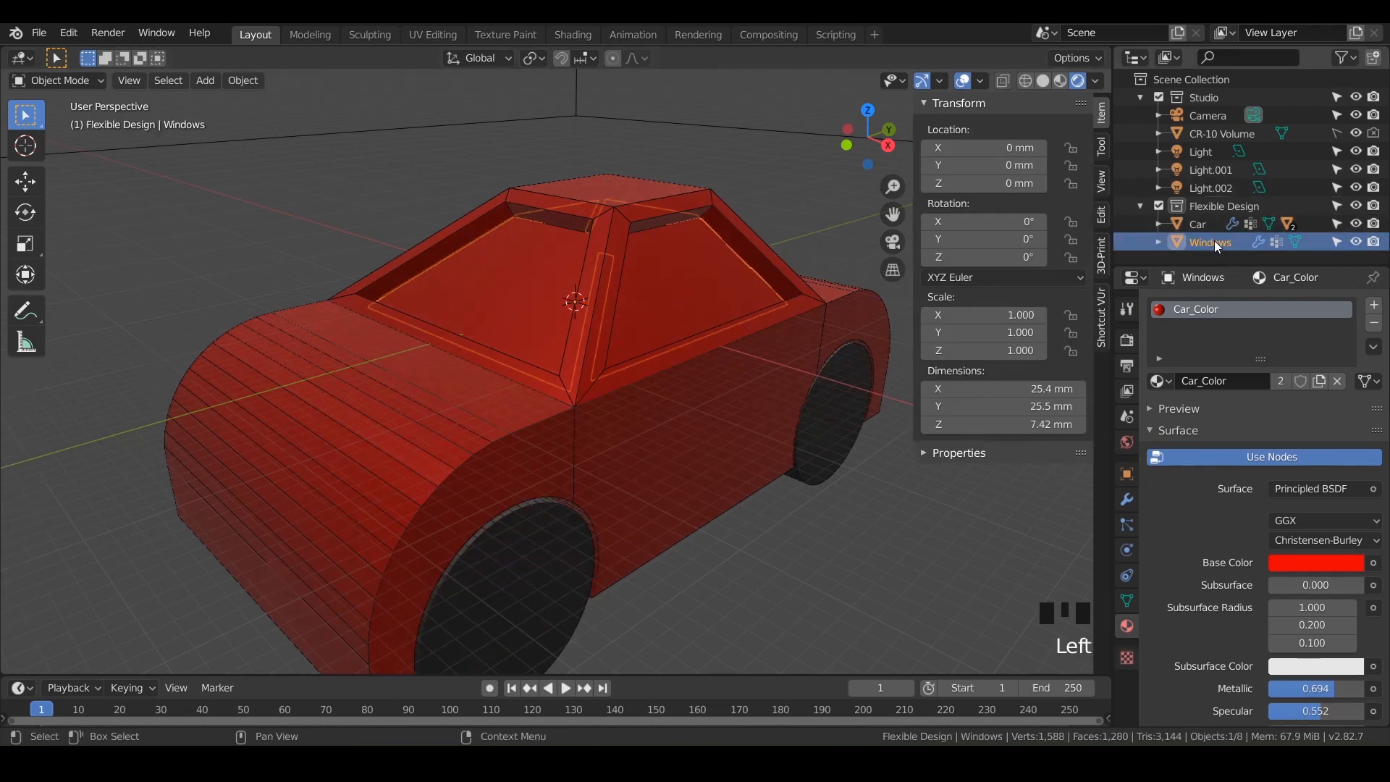
key(Tab)
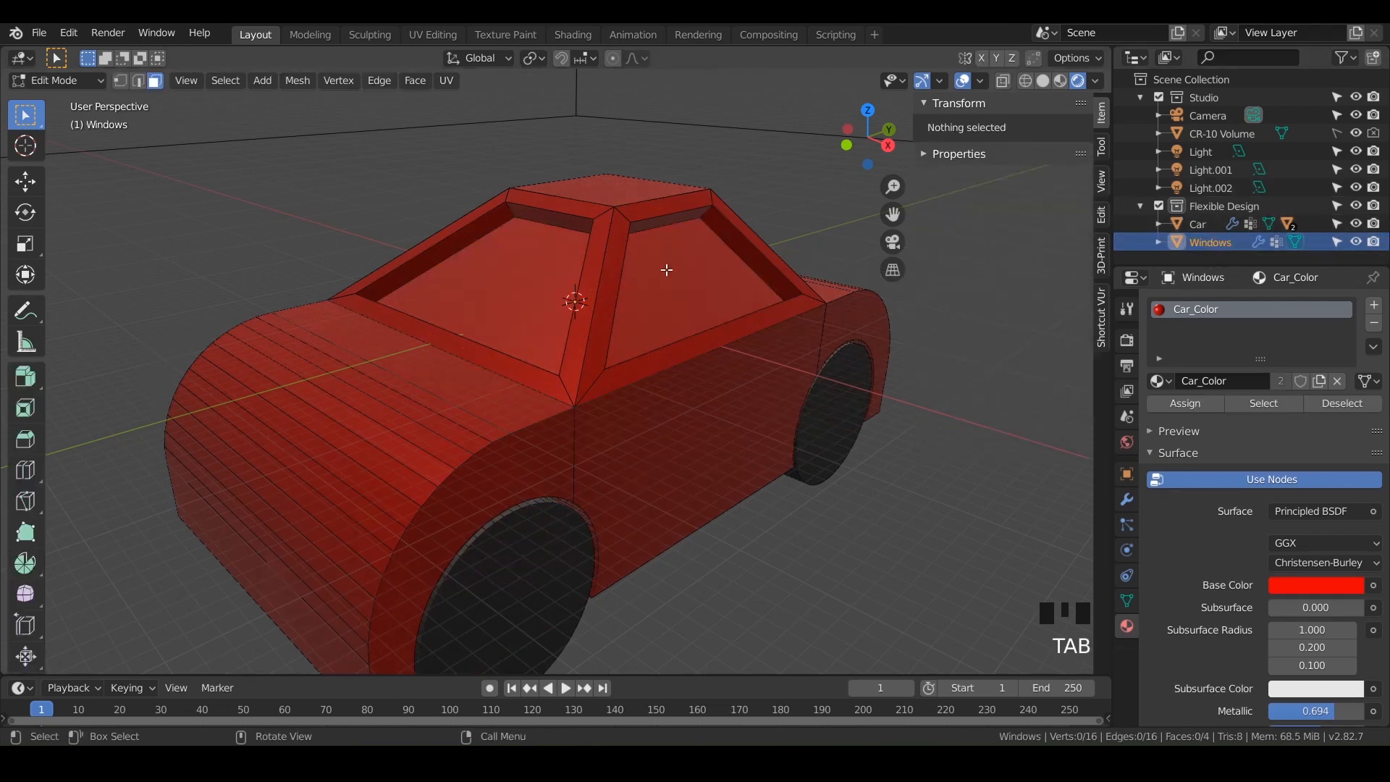
key(a)
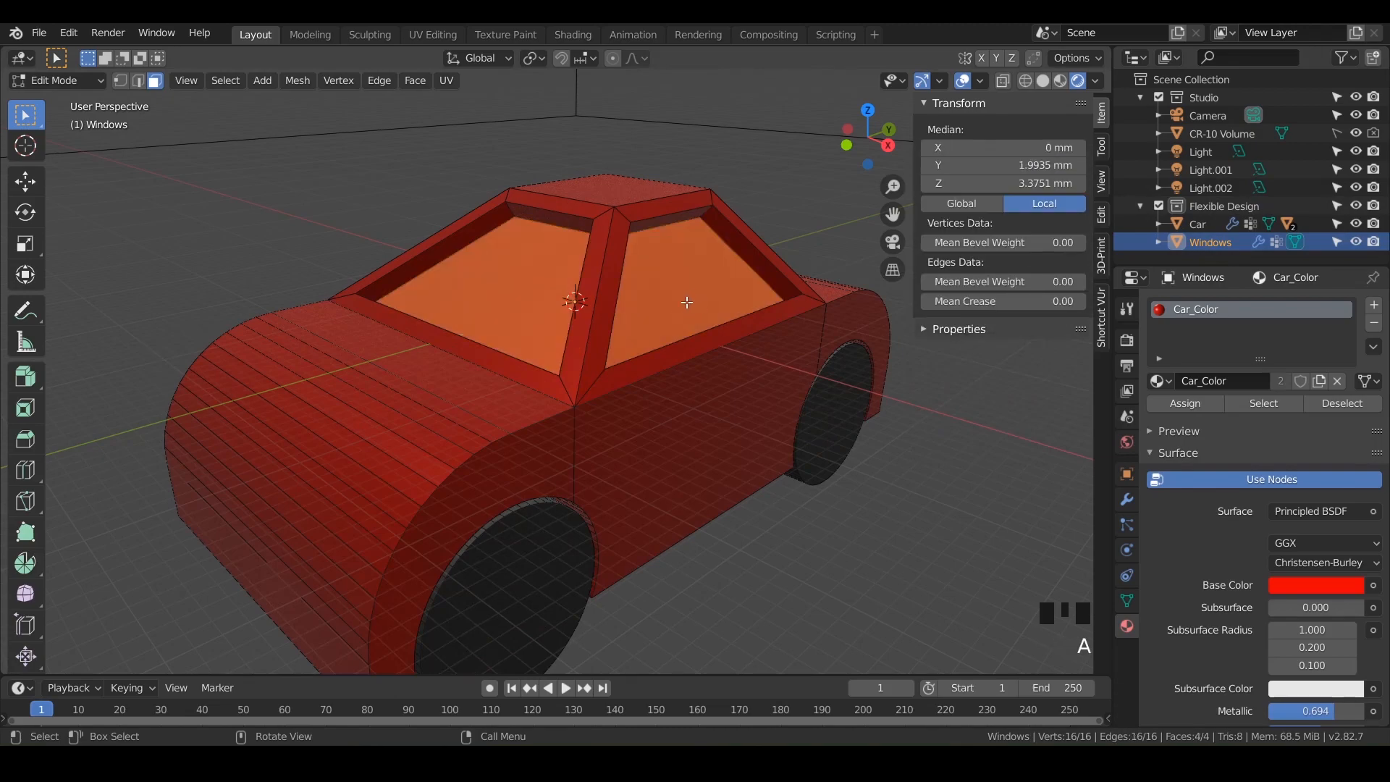
mouse_move(688, 301)
middle_down()
mouse_move(601, 318)
mouse_move(675, 307)
middle_up()
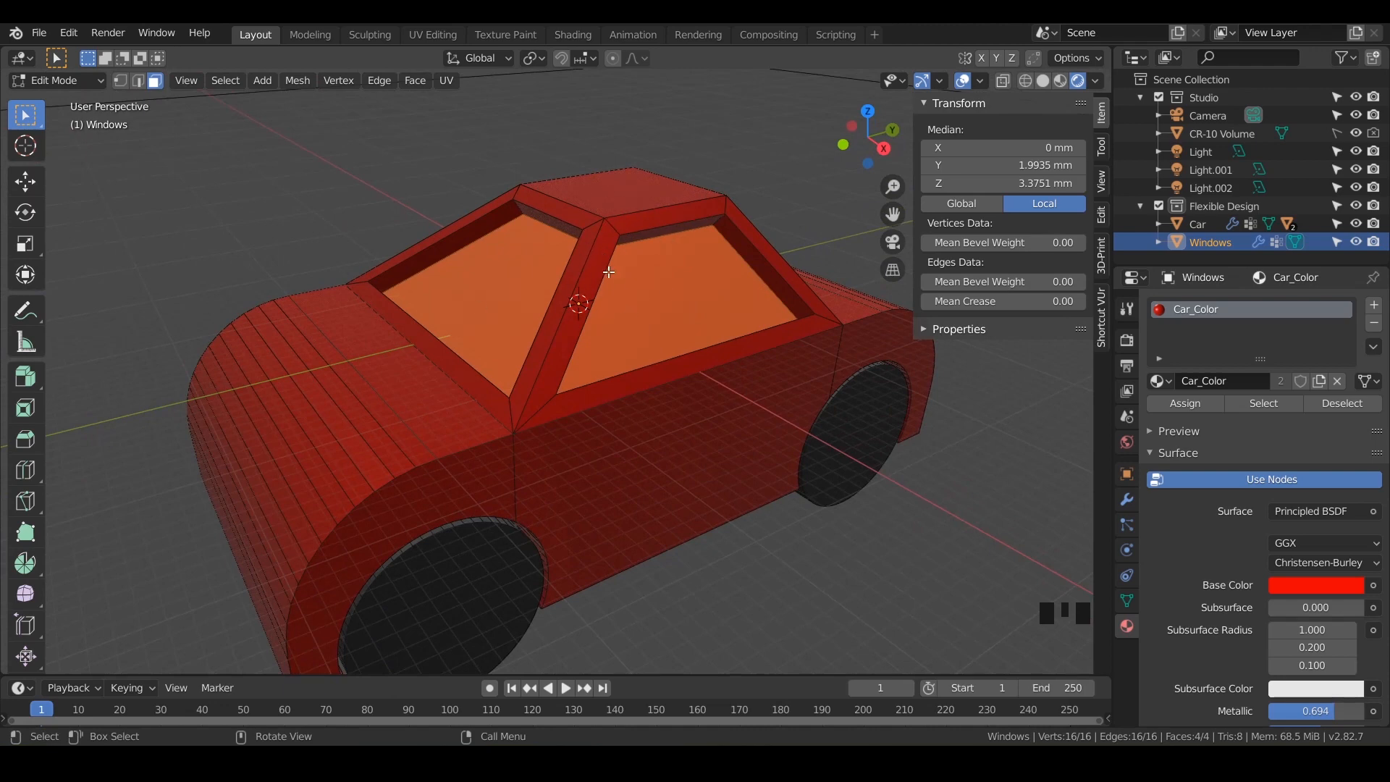
key(Tab)
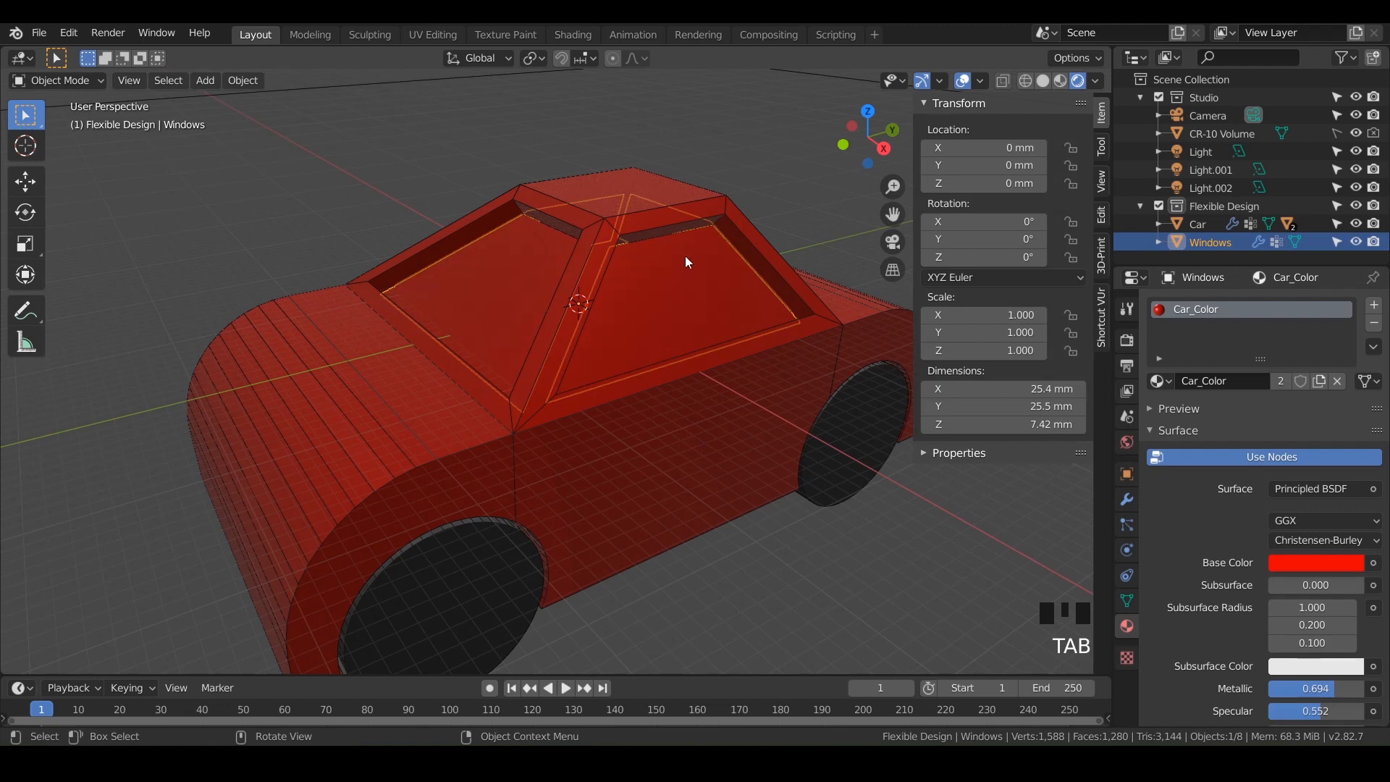
shift+middle_drag(680, 262, 669, 238)
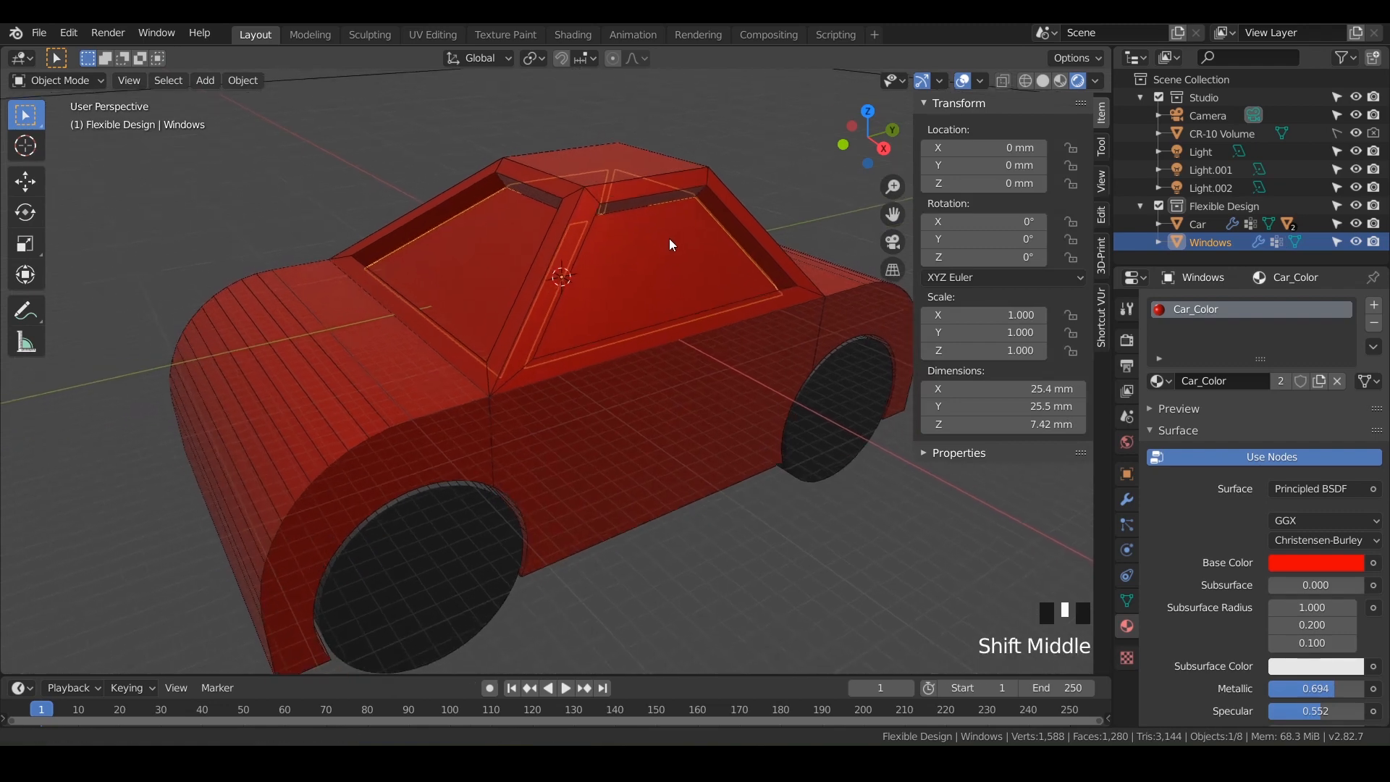
Hide the Car object and enter Edit Mode on the Windows object with vertex selection.
click(1198, 225)
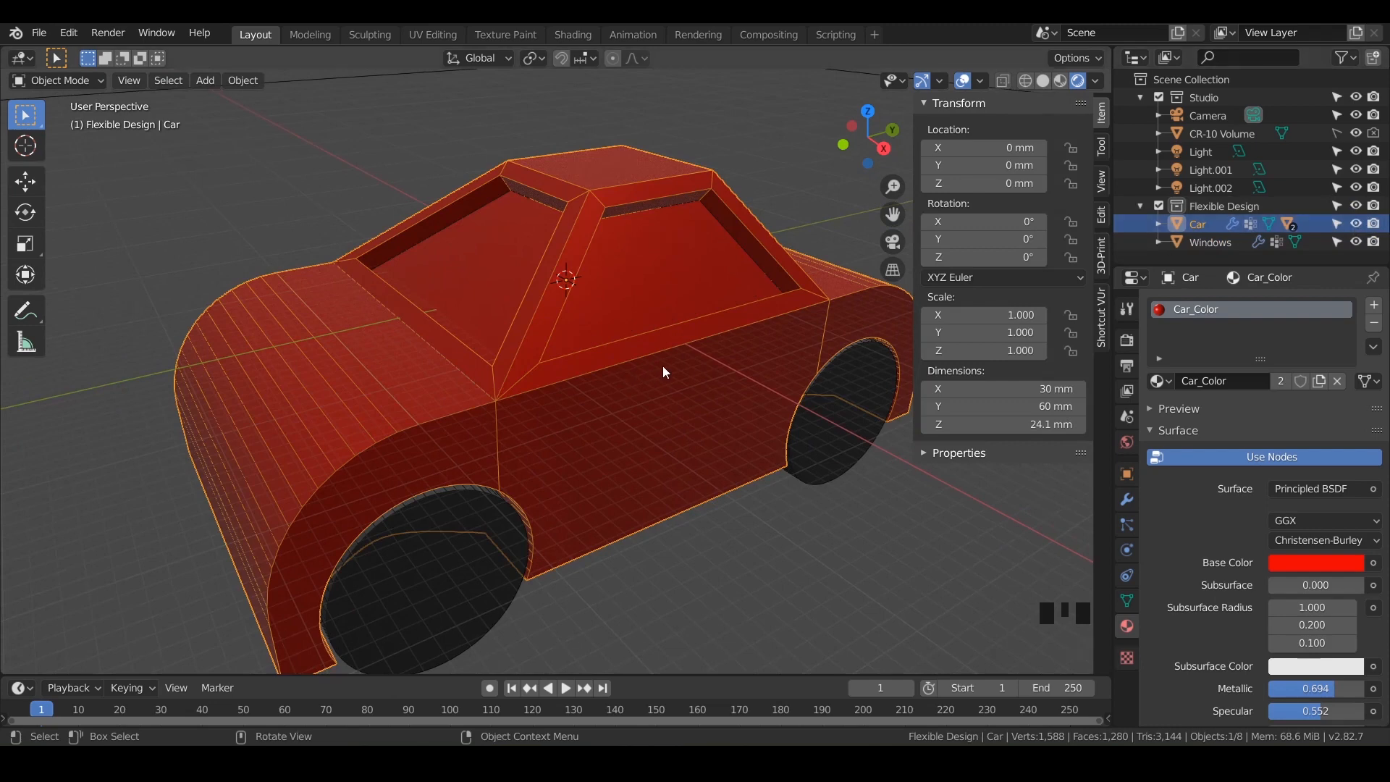
key(h)
middle_drag(559, 352, 477, 340)
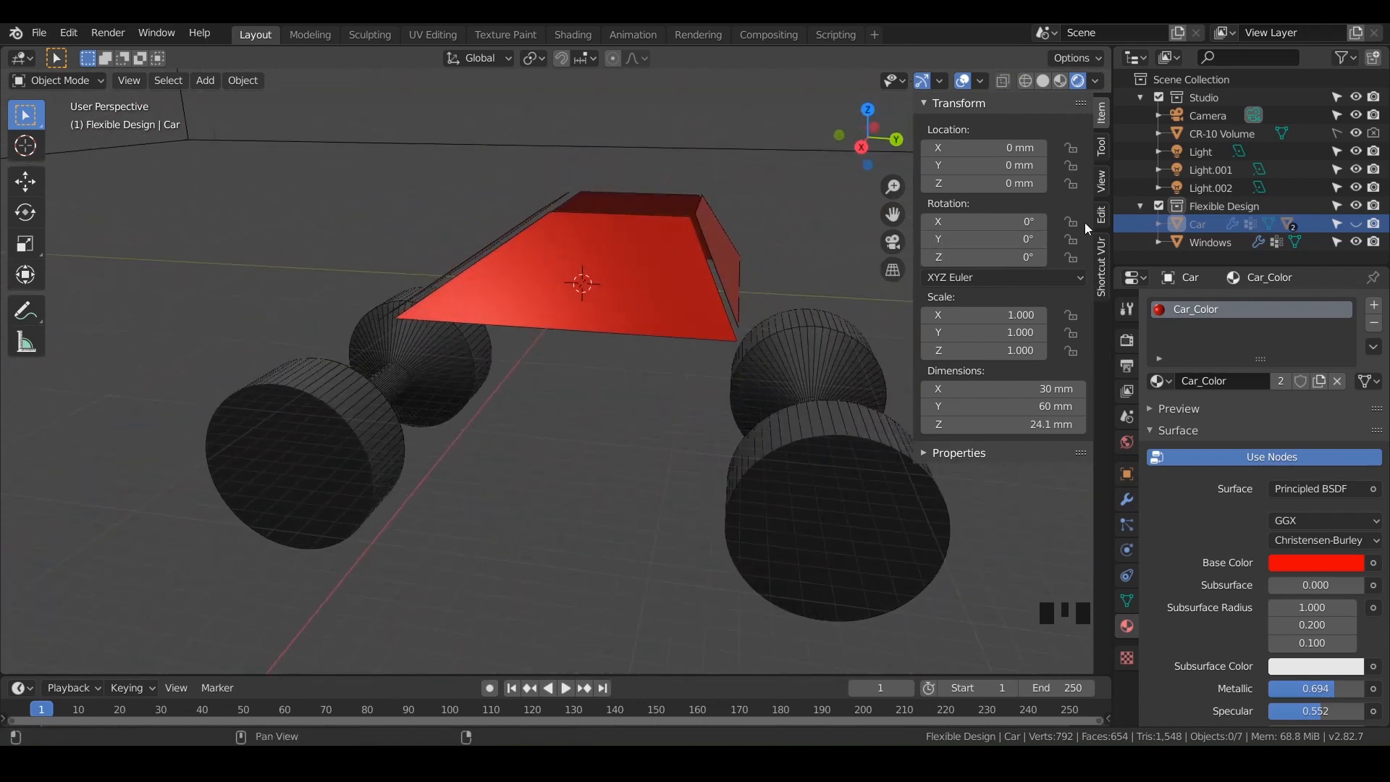
click(1206, 243)
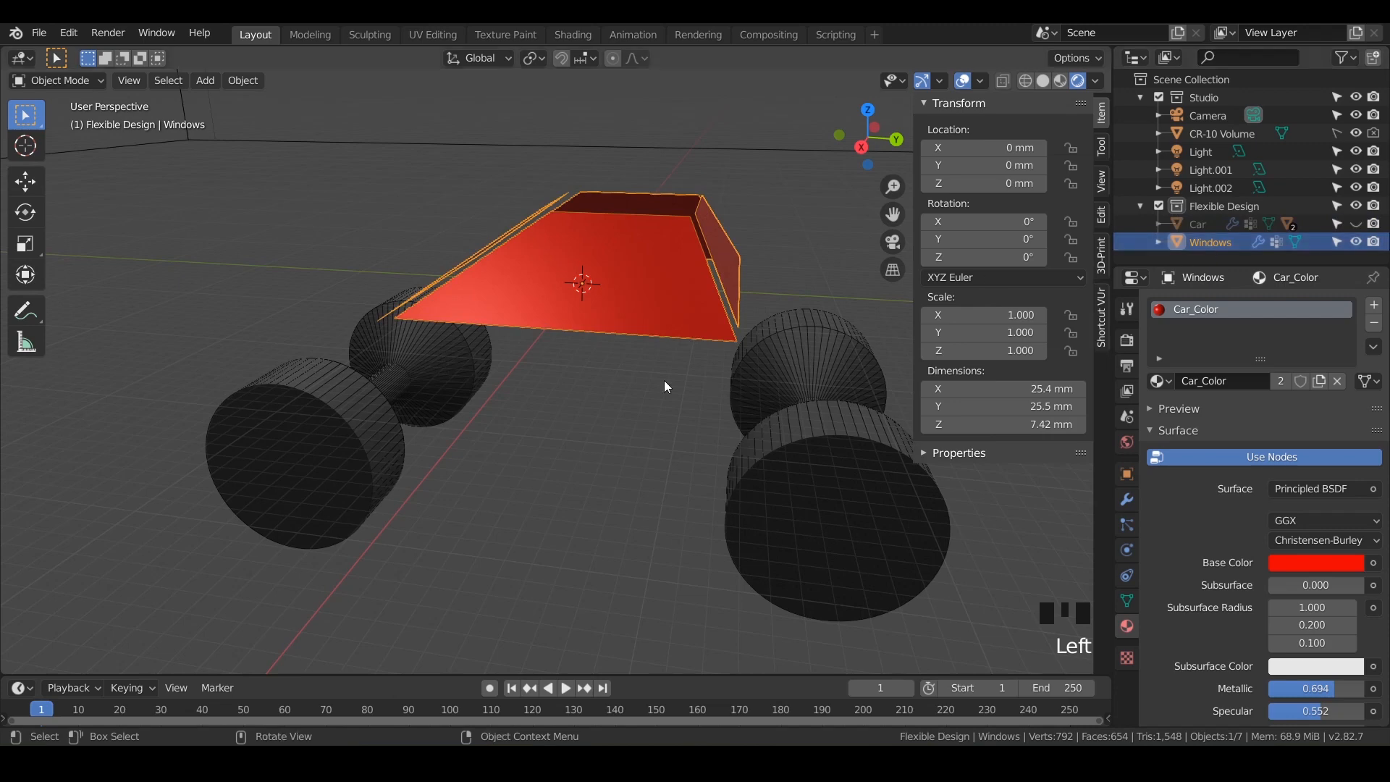
key(Tab)
middle_drag(583, 289, 608, 309)
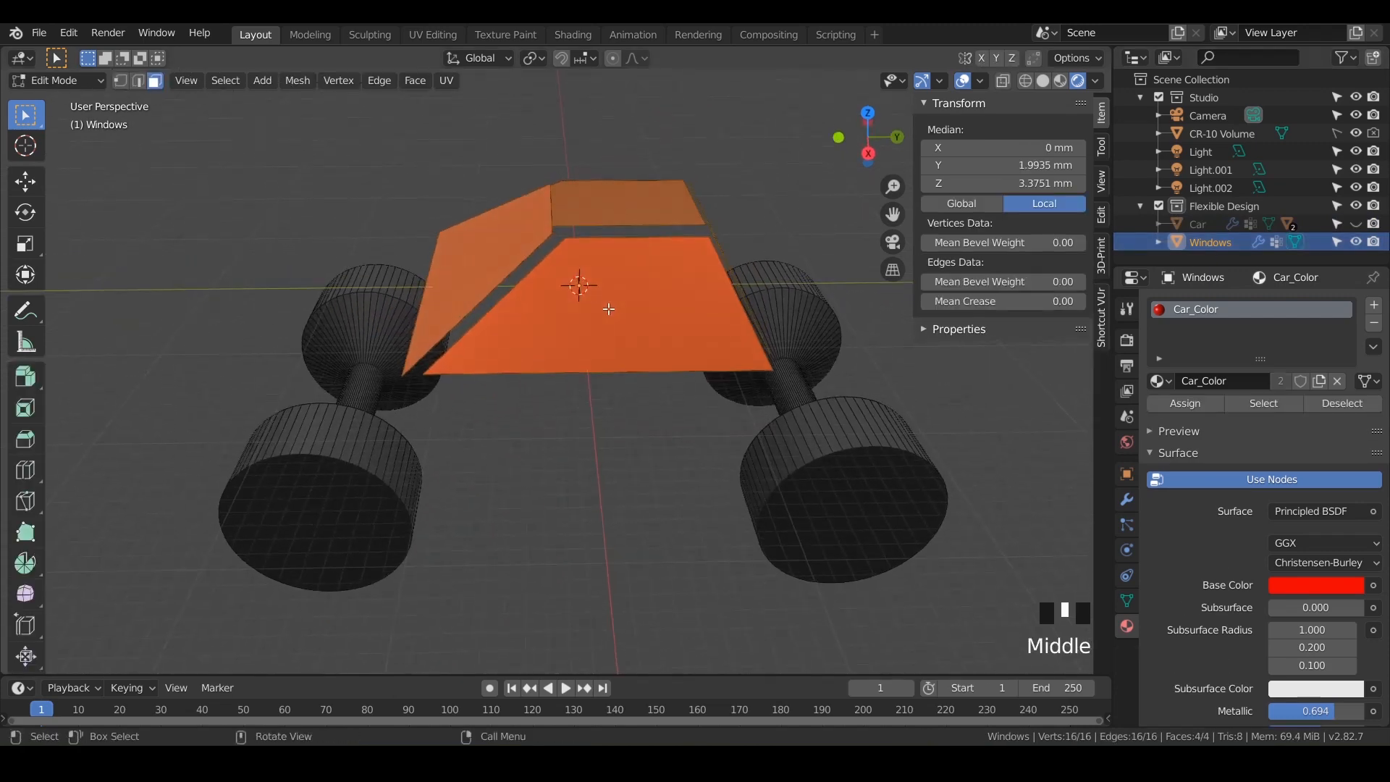
key(1)
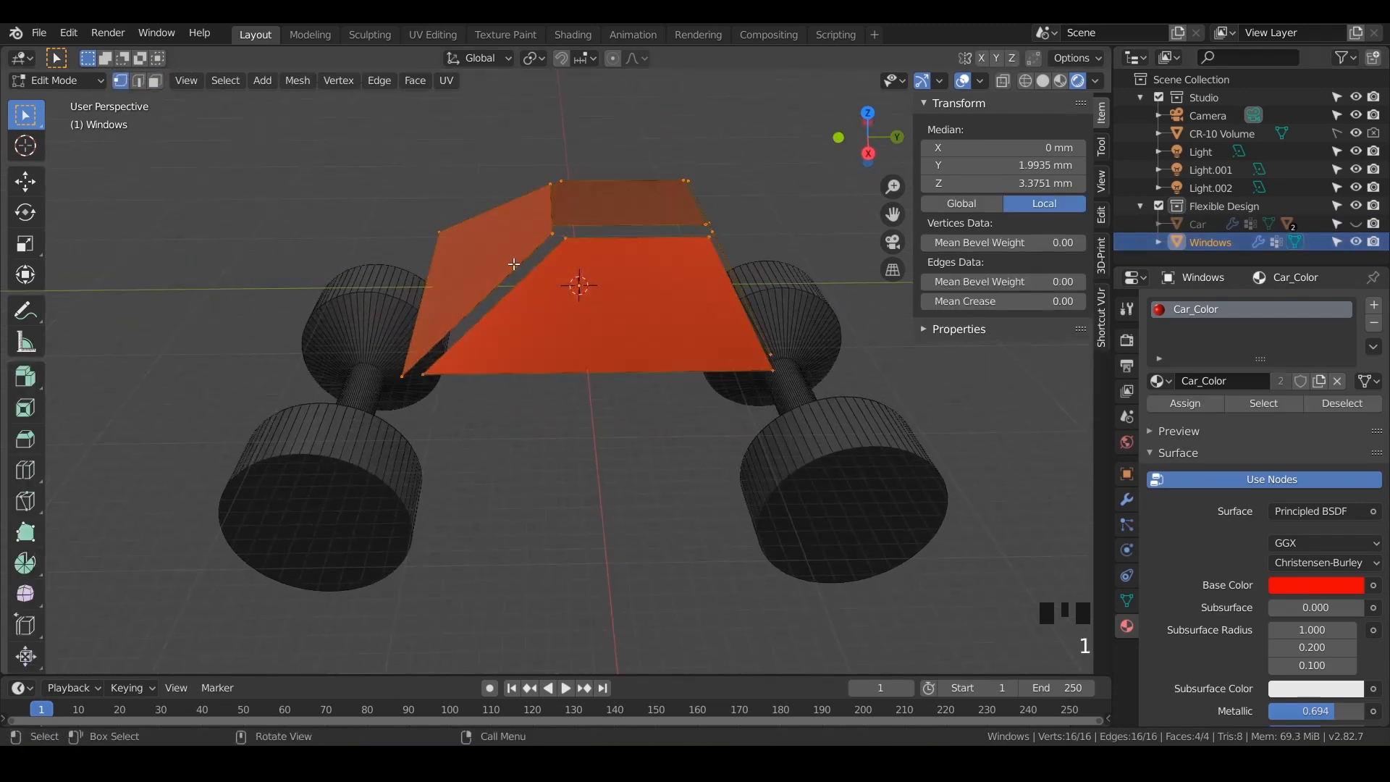
shift+middle_drag(637, 320, 652, 370)
scroll(644, 335, up, 2)
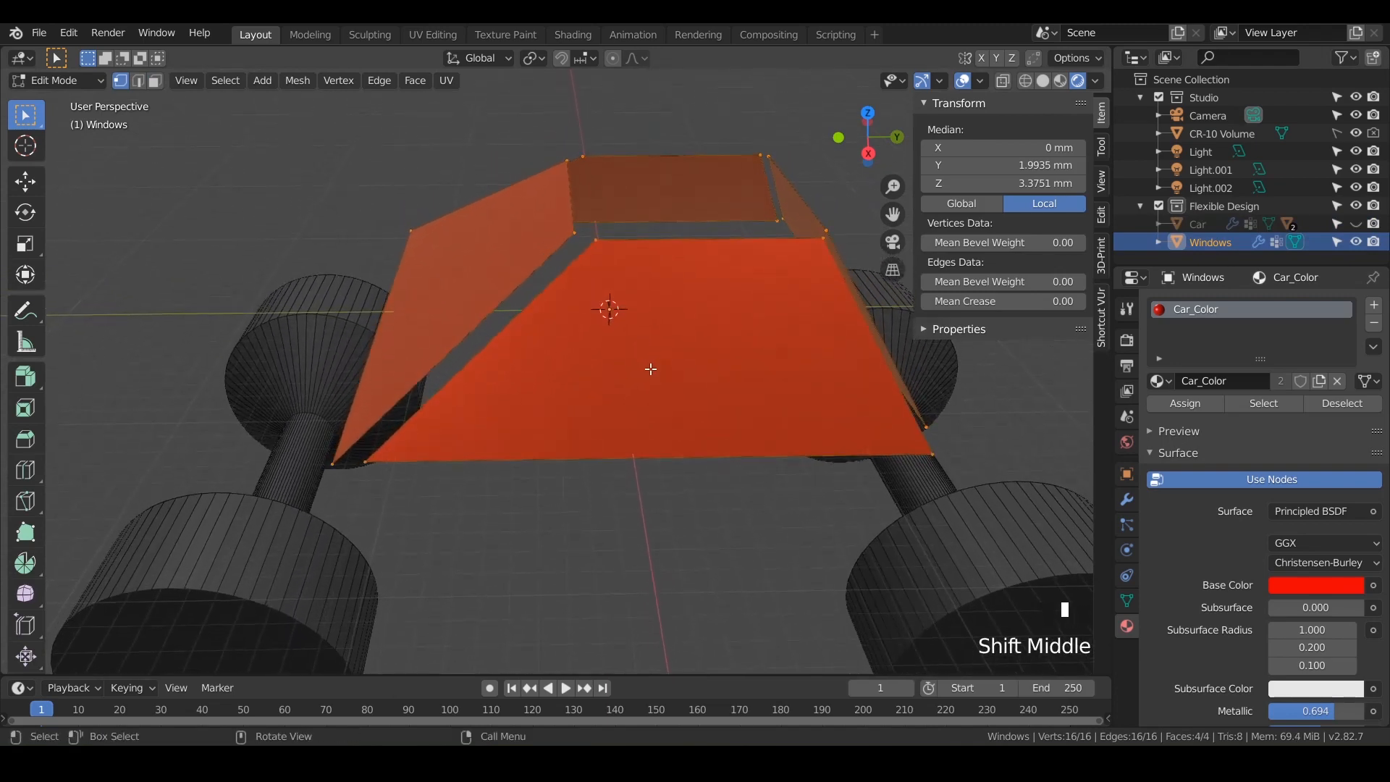
Fill the gap between the windshield and the +X side window with a face through its four corner vertices.
click(579, 239)
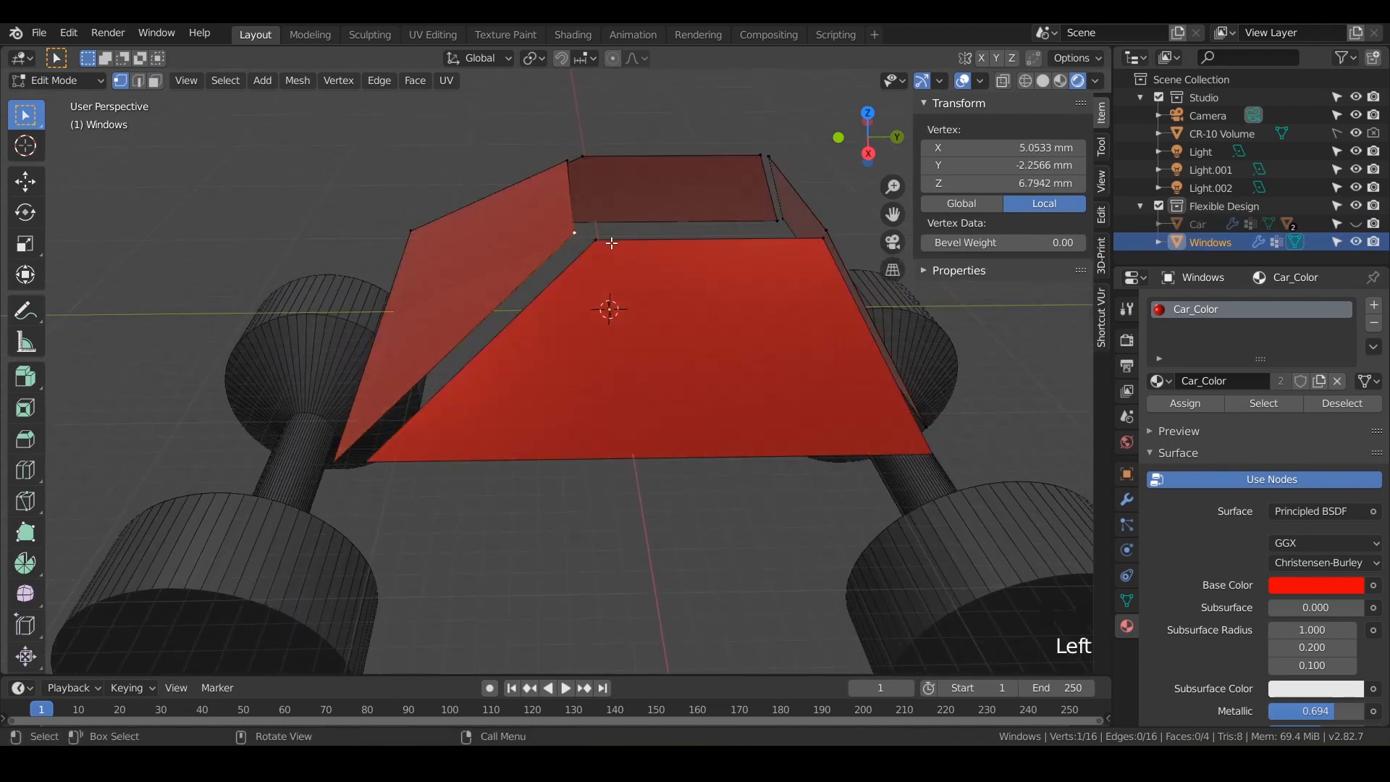
shift+click(592, 241)
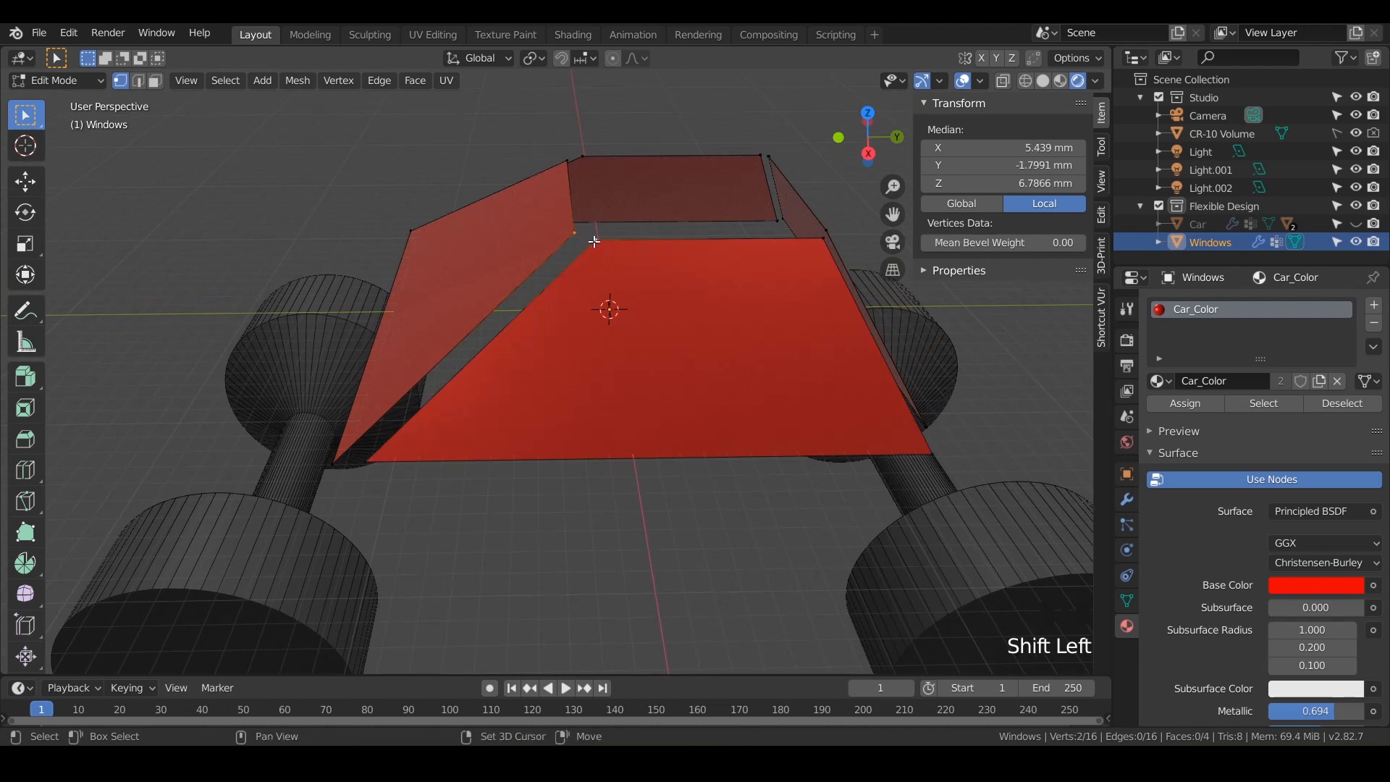
shift+click(362, 463)
shift+click(334, 463)
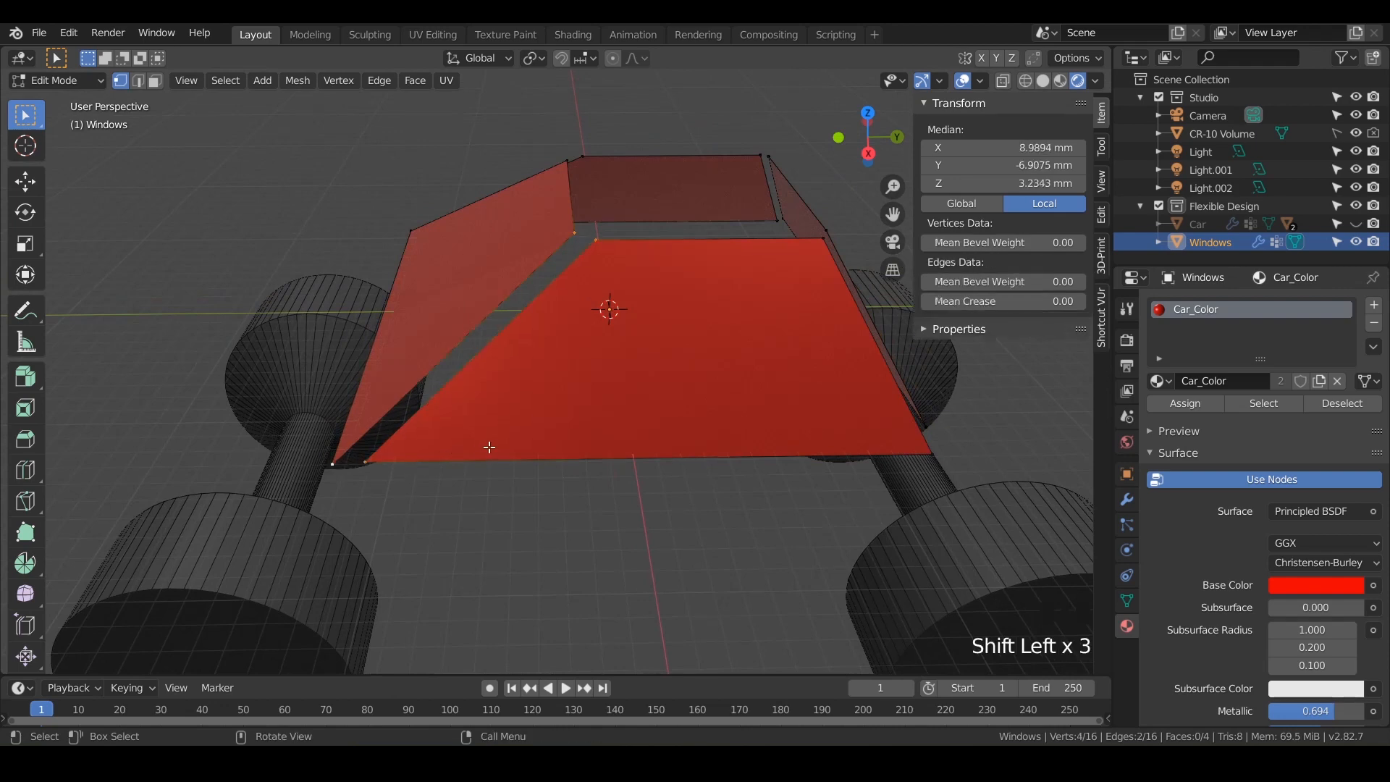
key(f)
Fill the gap between the windshield and the -X side window with a face through its four corner vertices.
middle_drag(476, 393, 543, 196)
click(583, 210)
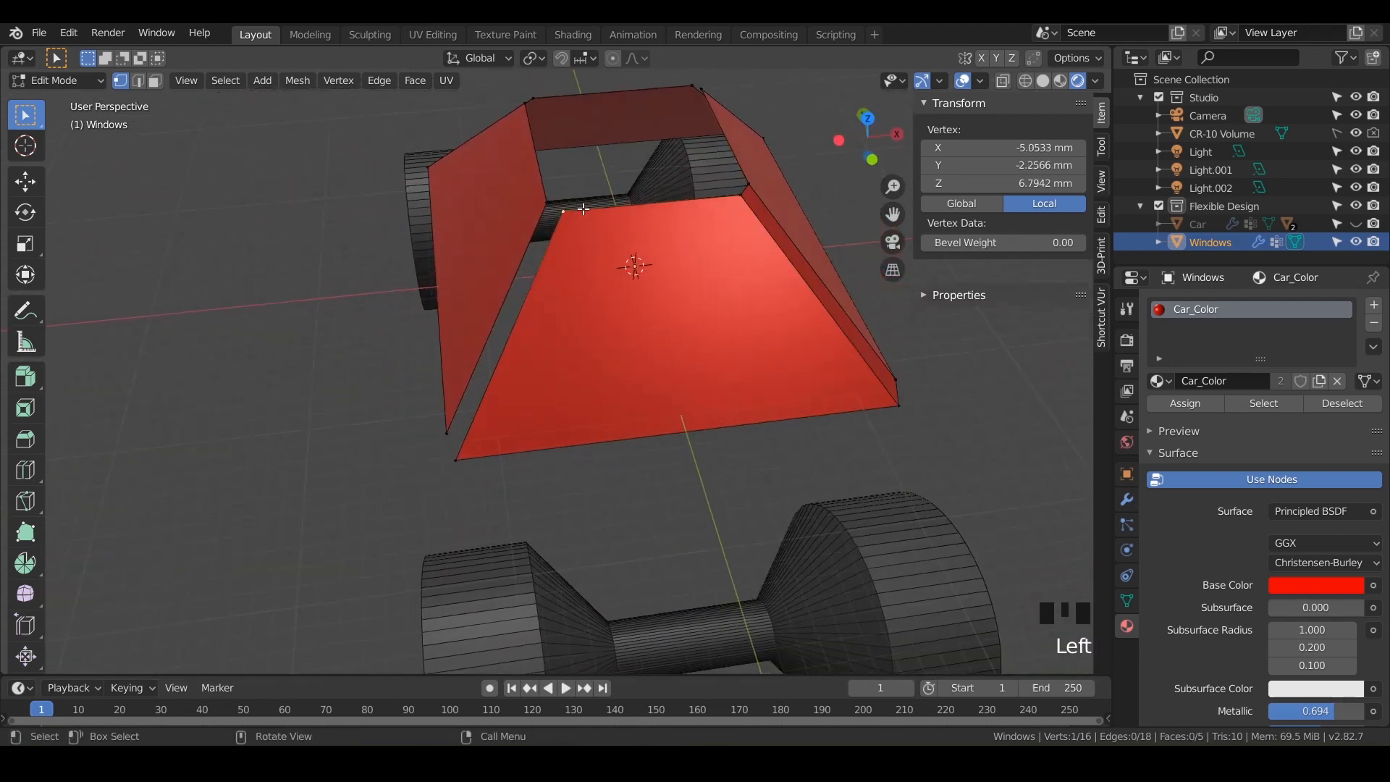
shift+click(559, 203)
click(562, 207)
click(554, 210)
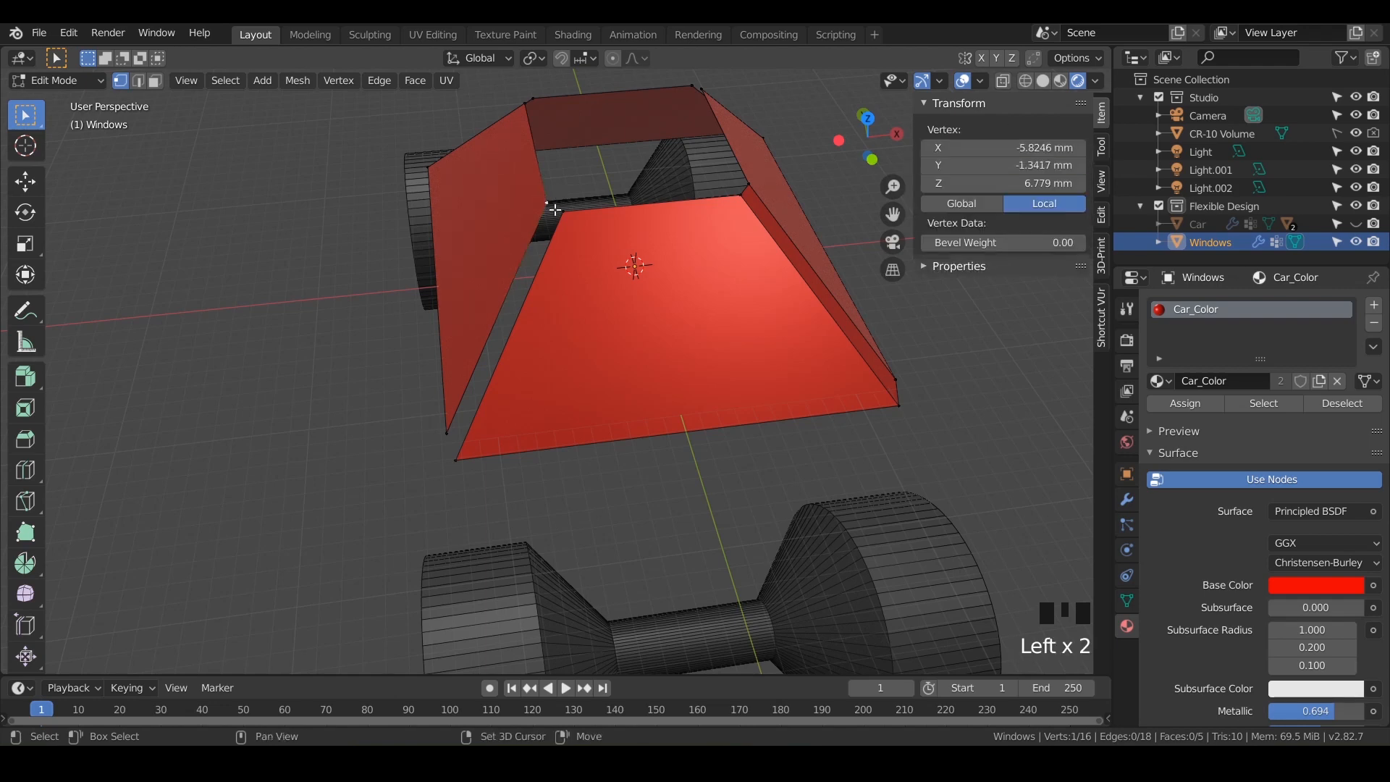
shift+click(561, 216)
shift+click(455, 459)
shift+click(446, 435)
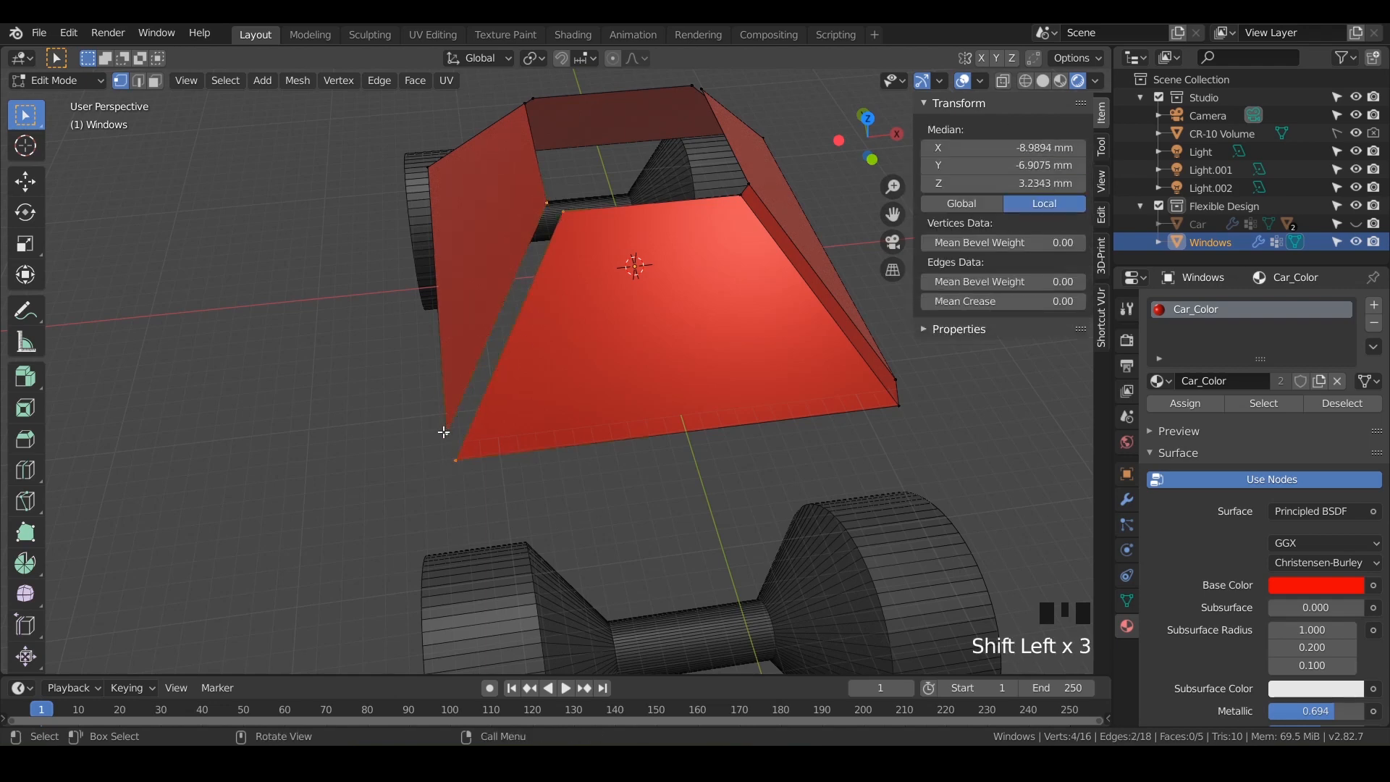
middle_drag(448, 436, 643, 308)
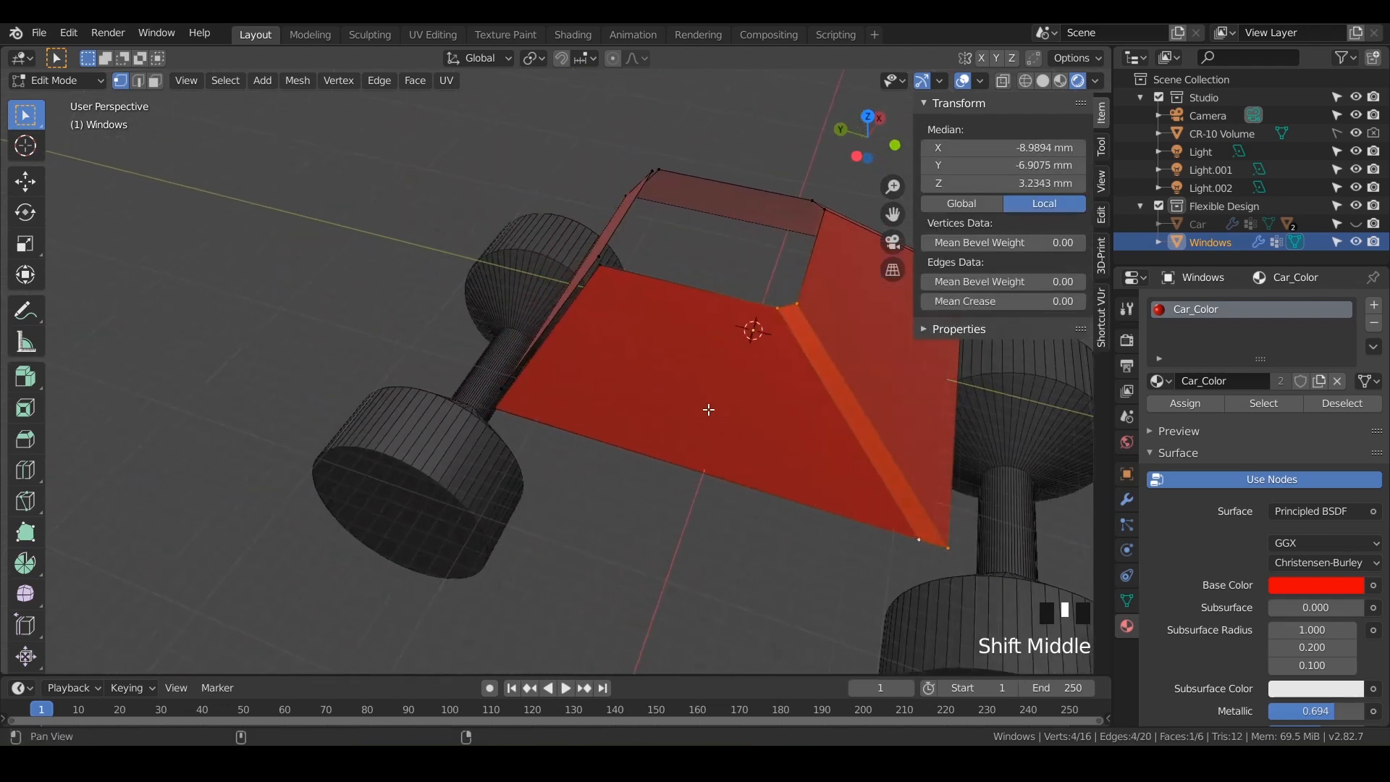
Fill the gap between the rear window and the -X side window with a face through its four corner vertices.
shift+click(607, 270)
click(602, 262)
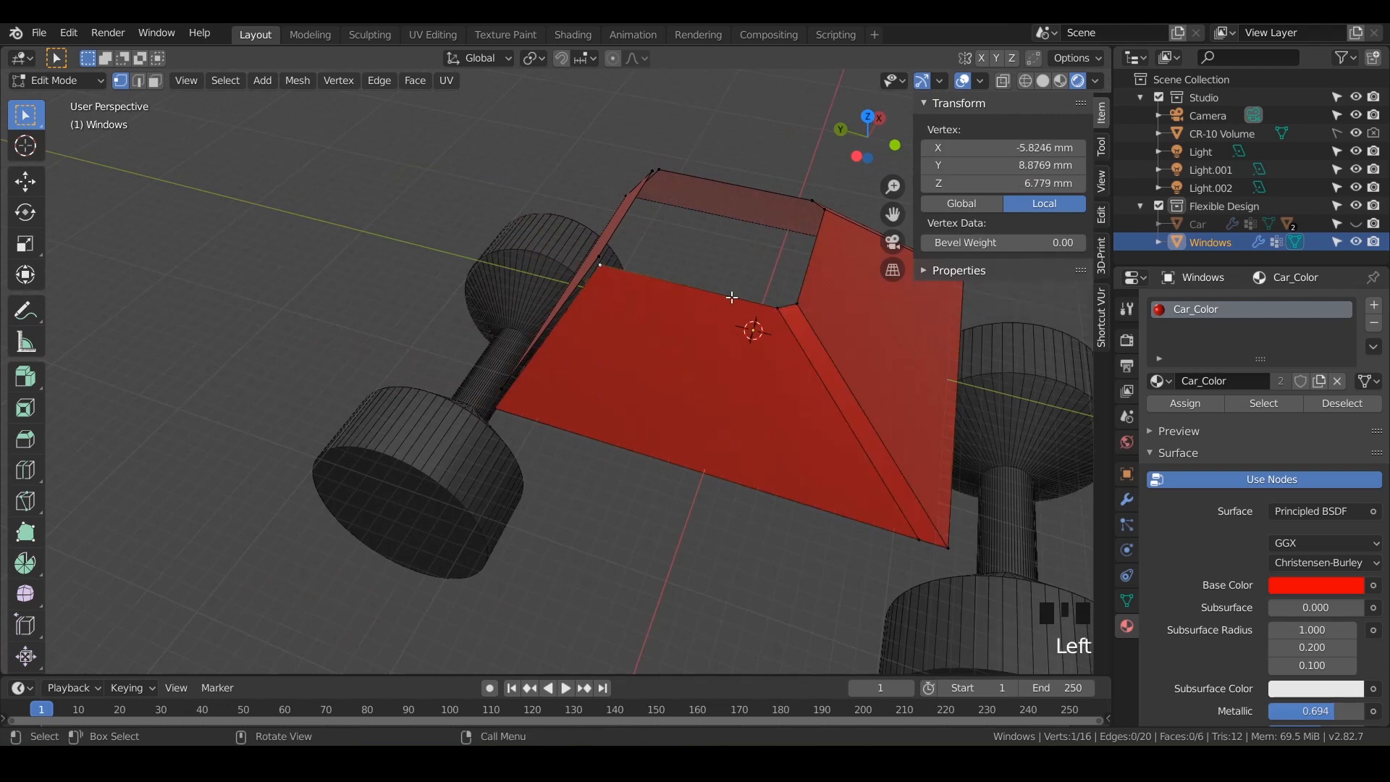
middle_drag(724, 349, 562, 311)
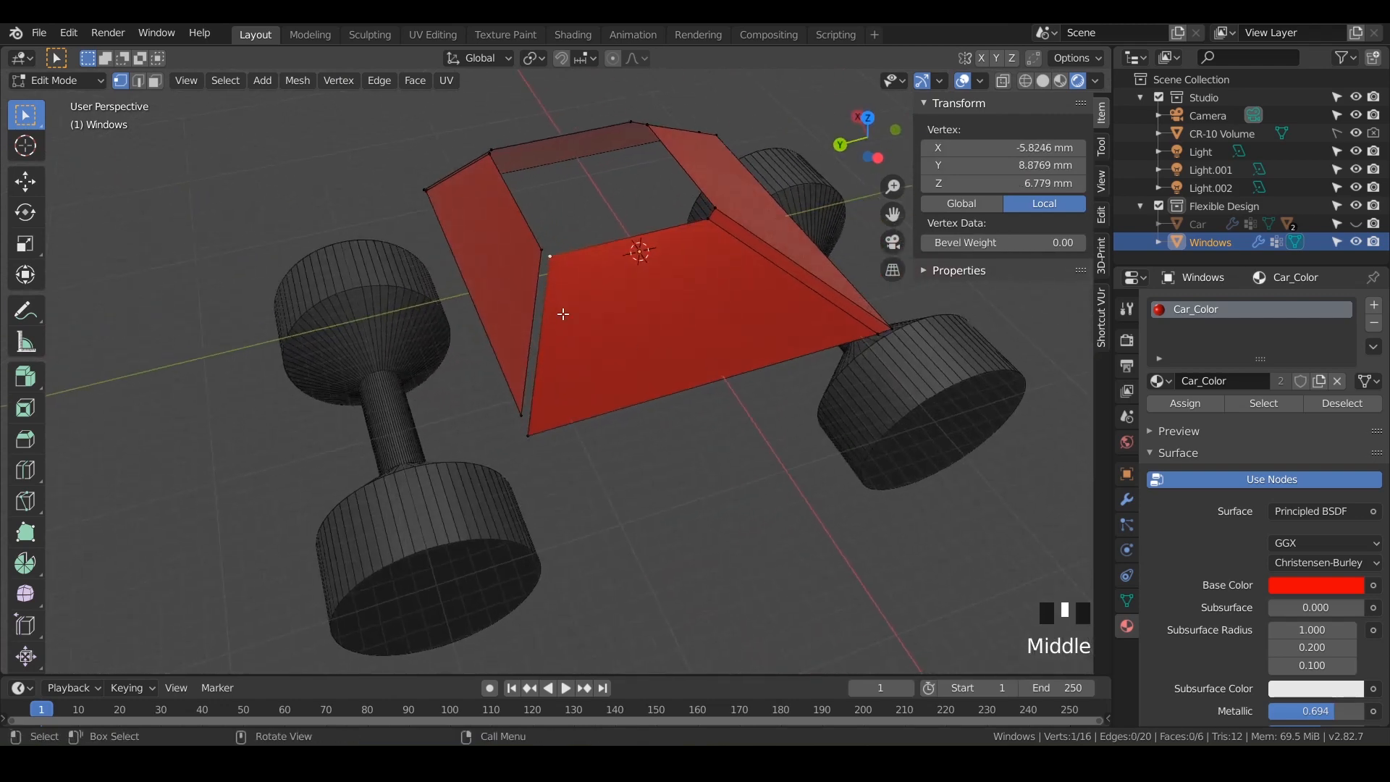
shift+click(542, 250)
shift+click(521, 412)
shift+click(530, 434)
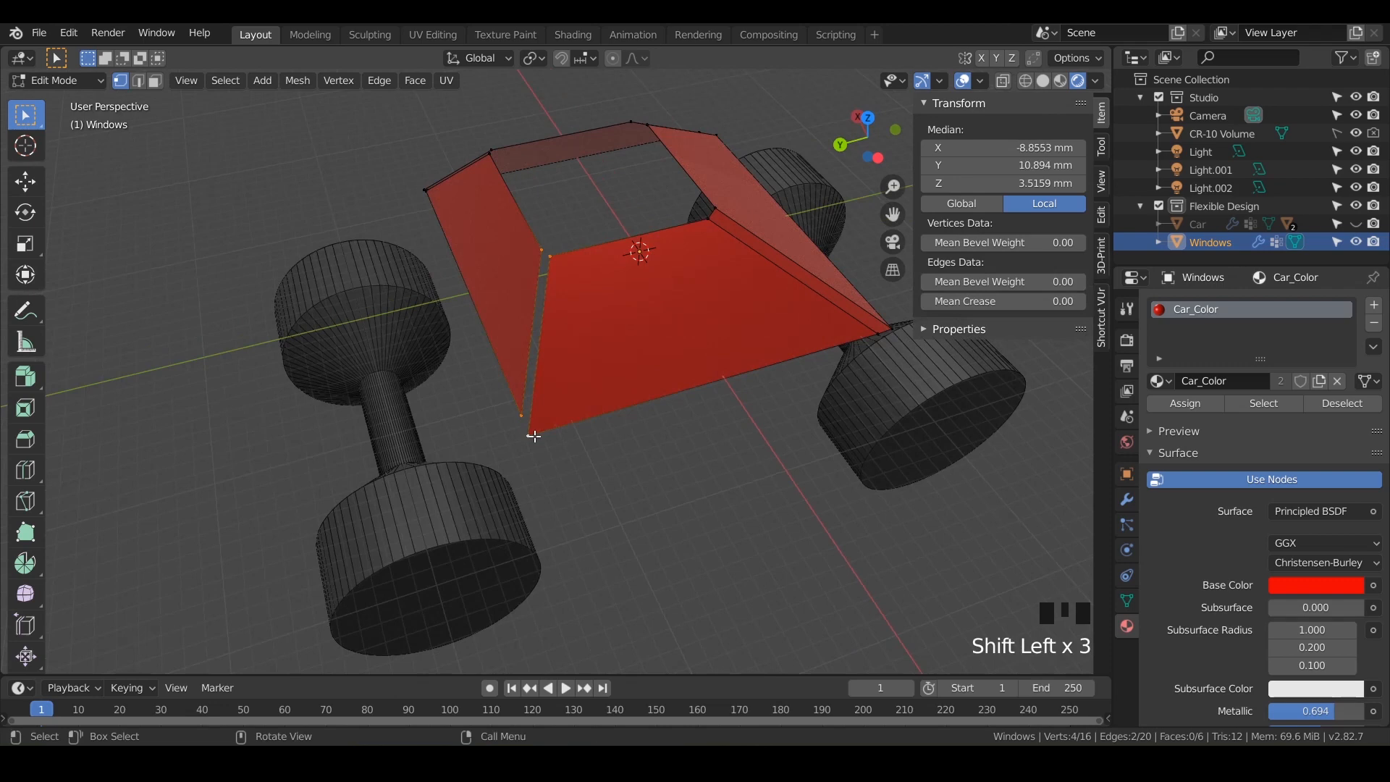
shift+middle_drag(495, 360, 639, 337)
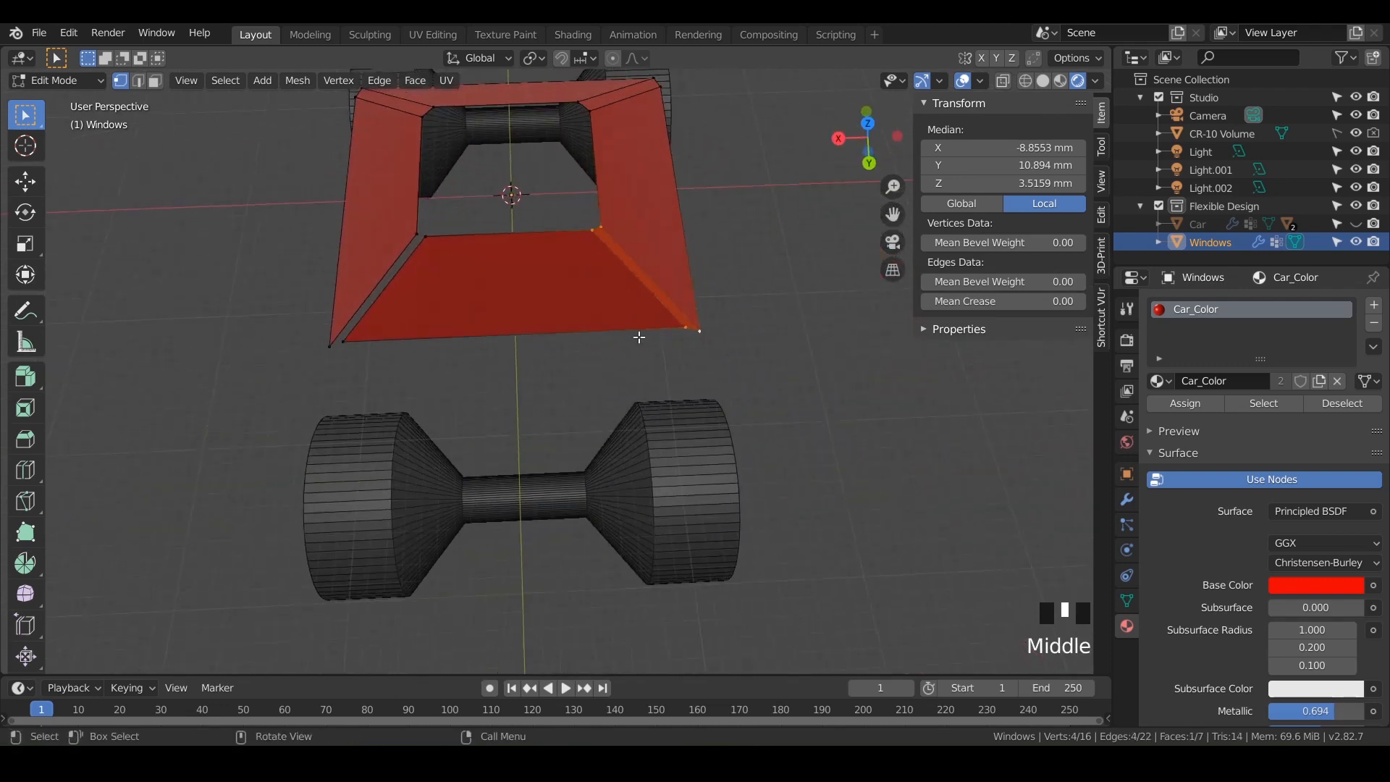
Fill the remaining gap between the rear window and the +X side window with a face through its four corner vertices.
click(428, 237)
shift+click(414, 235)
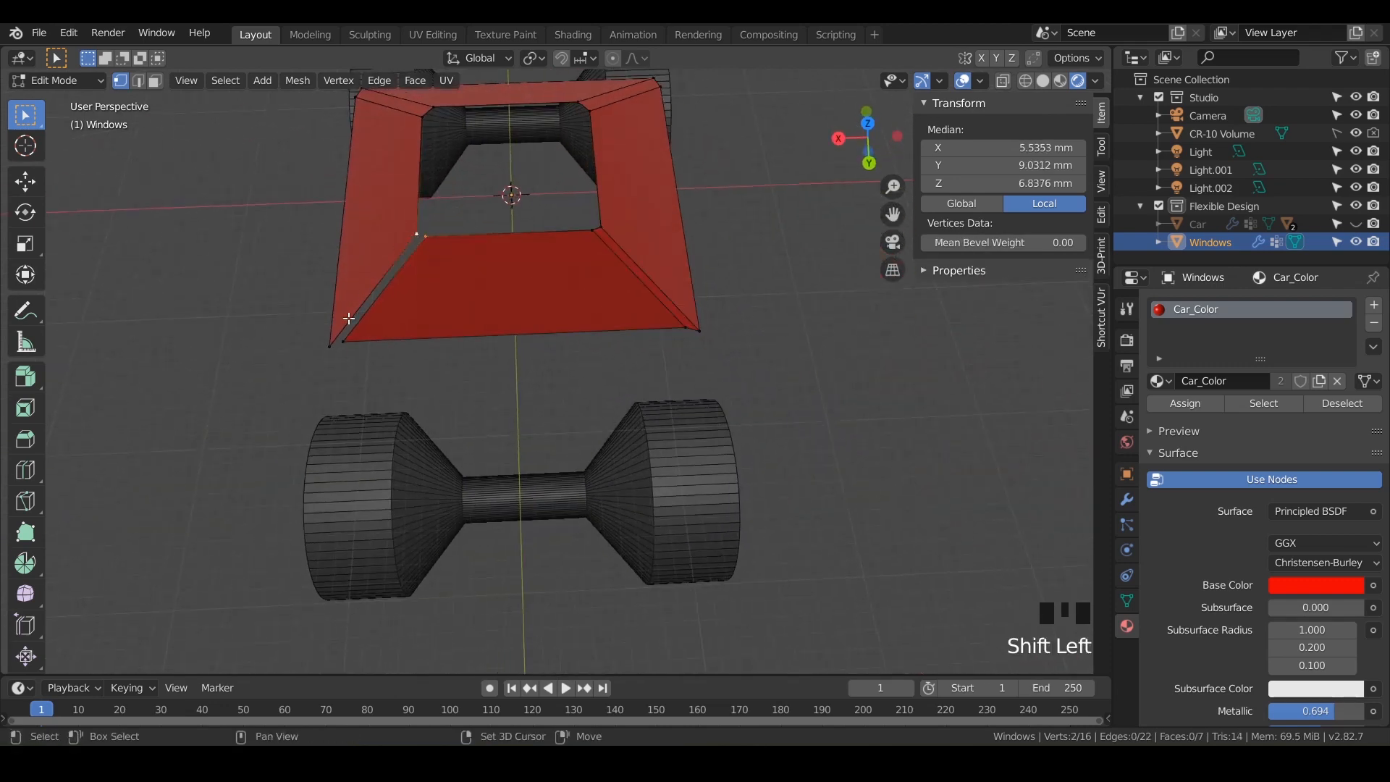
shift+click(334, 346)
shift+click(340, 343)
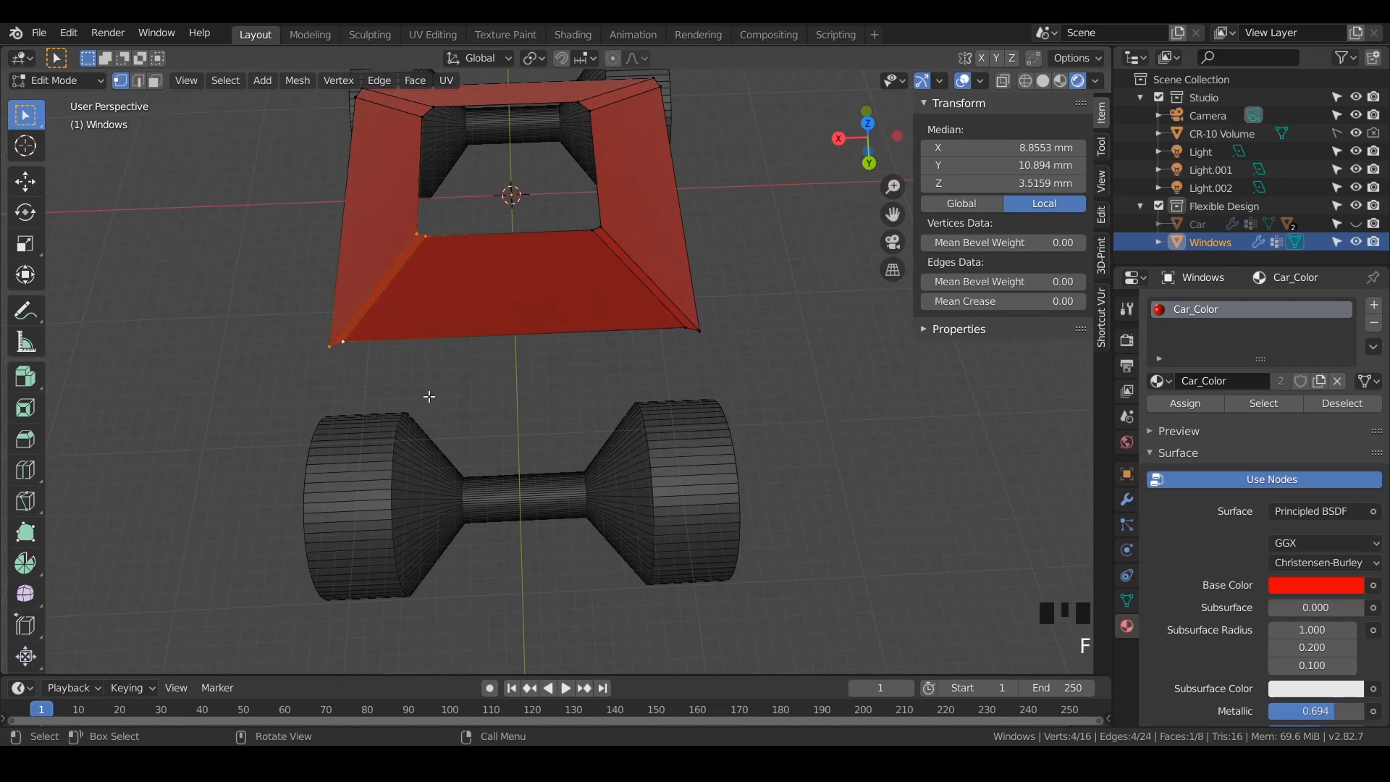
key(f)
shift+middle_drag(438, 249, 635, 307)
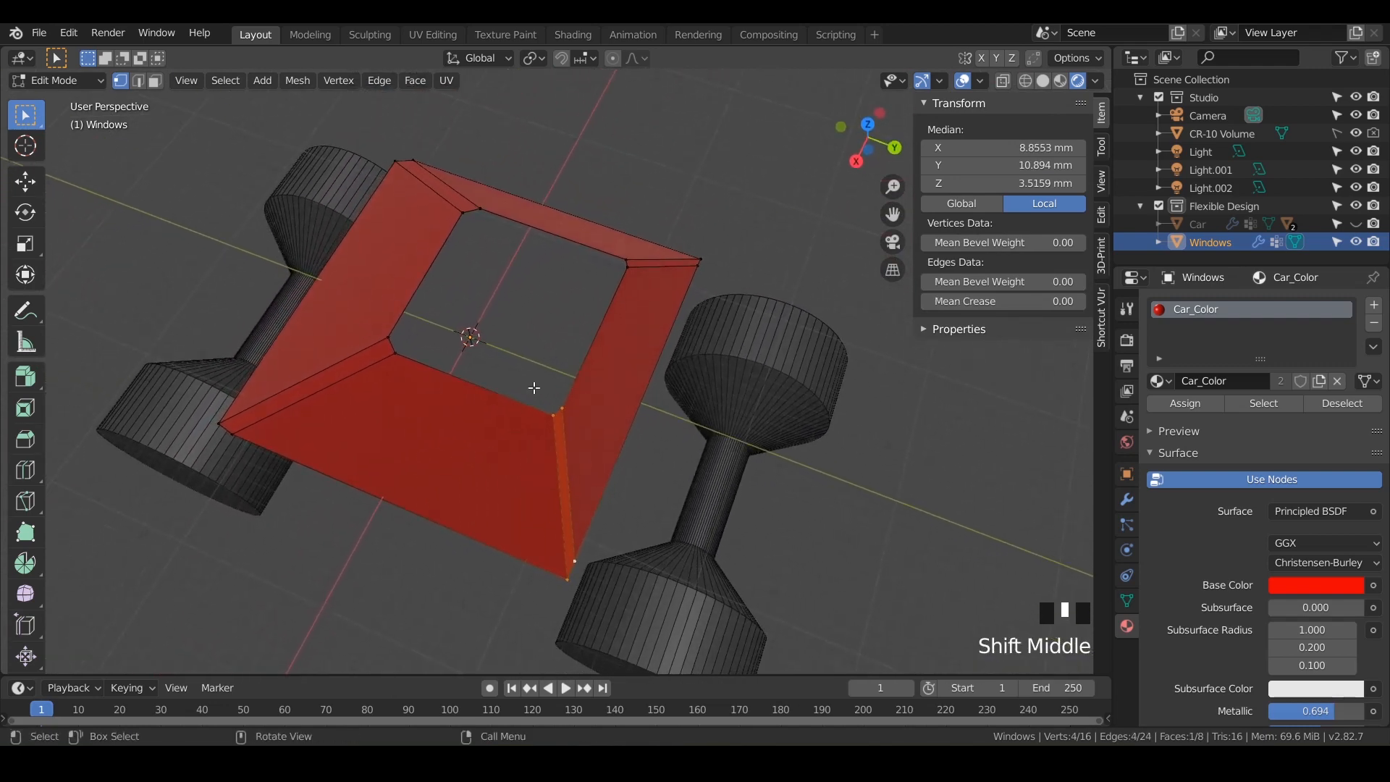
Close the open roof and the open underside of the Windows mesh with faces built from their boundary edge loops.
middle_drag(533, 388, 469, 377)
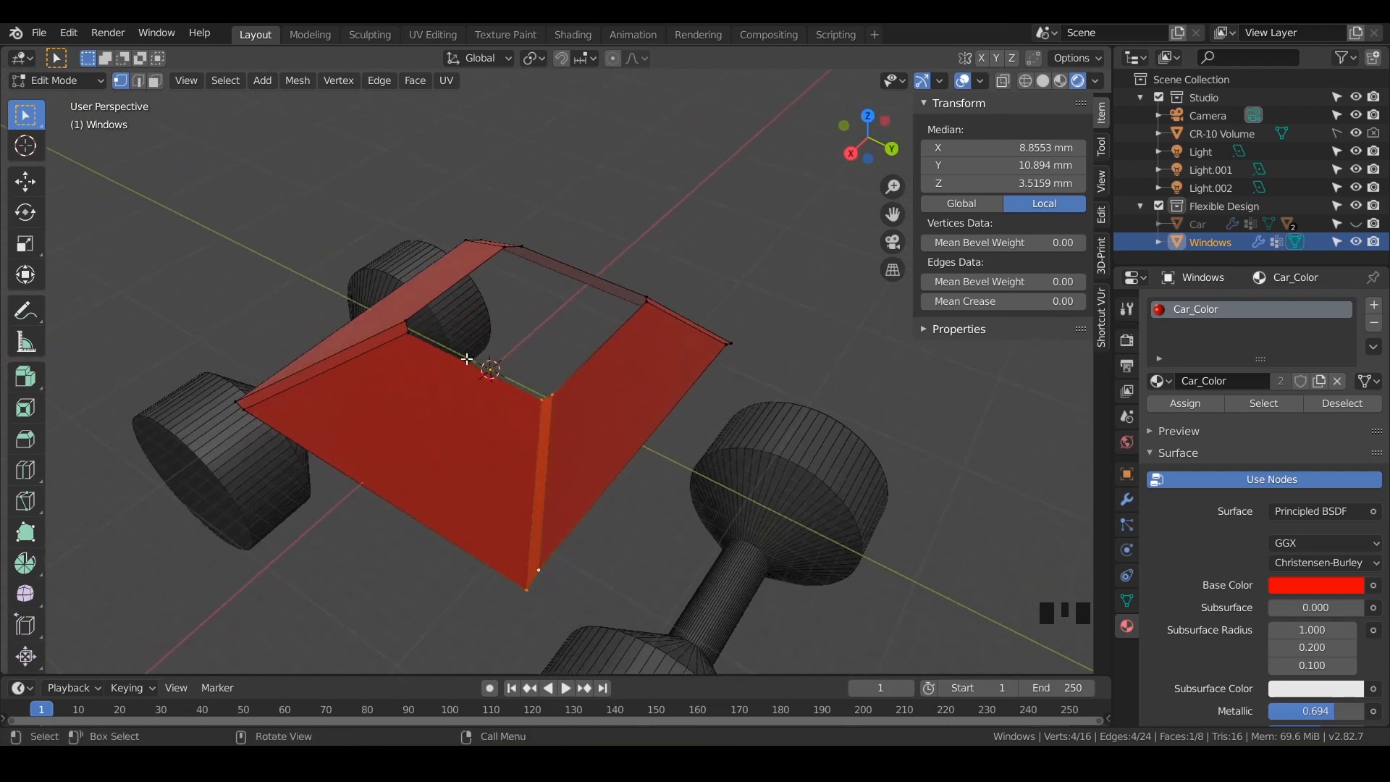
triple_click(465, 362)
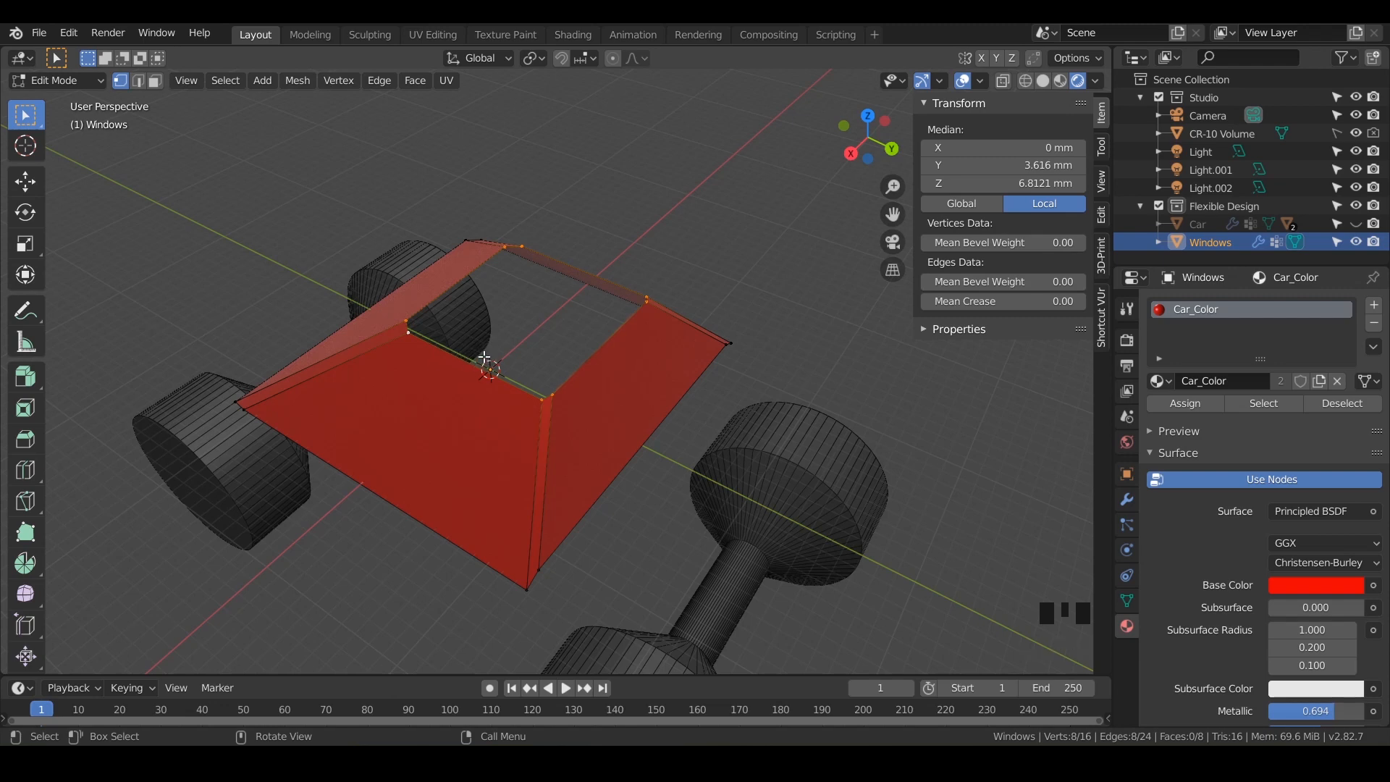
key(f)
middle_drag(496, 329, 490, 373)
click(577, 295)
double_click(577, 296)
key(f)
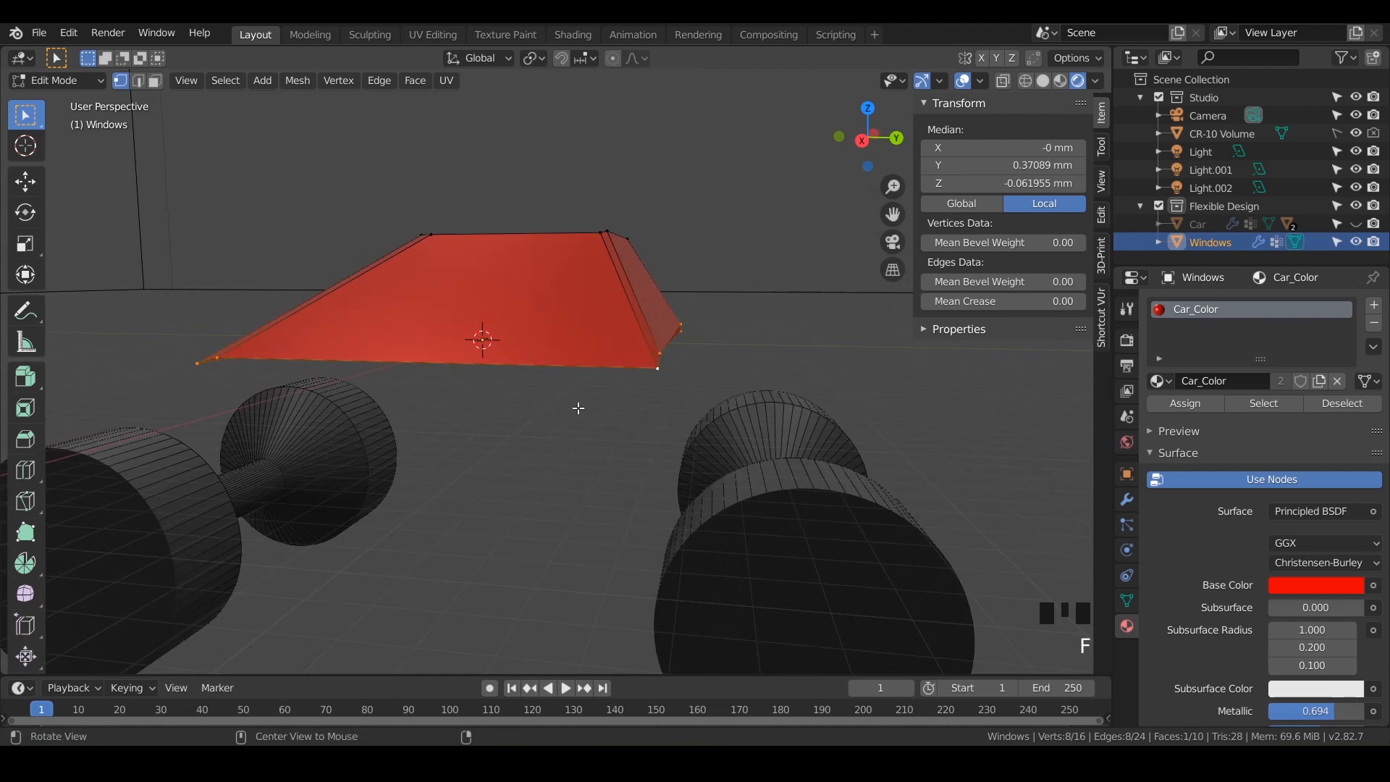
middle_drag(579, 408, 486, 373)
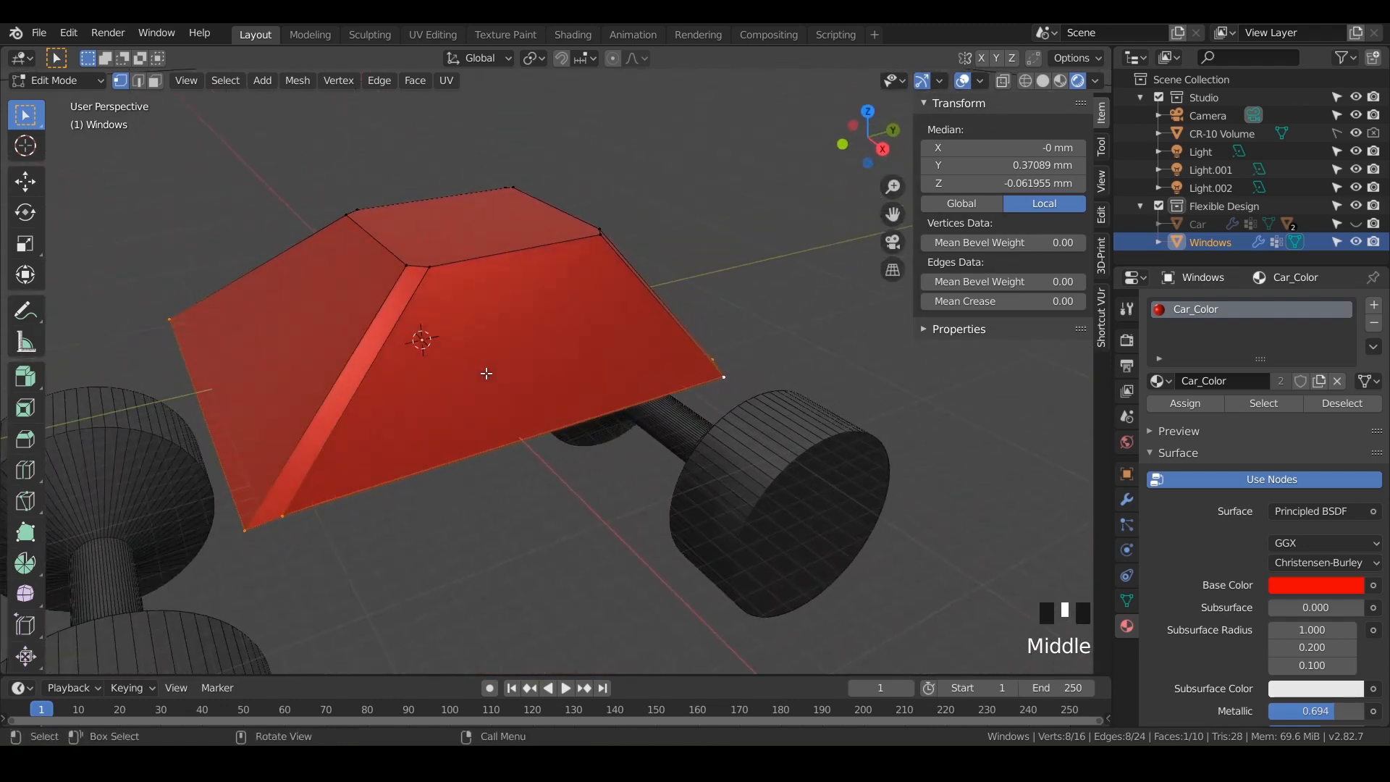
Rename the Windows object to Car_Interior.
double_click(1210, 242)
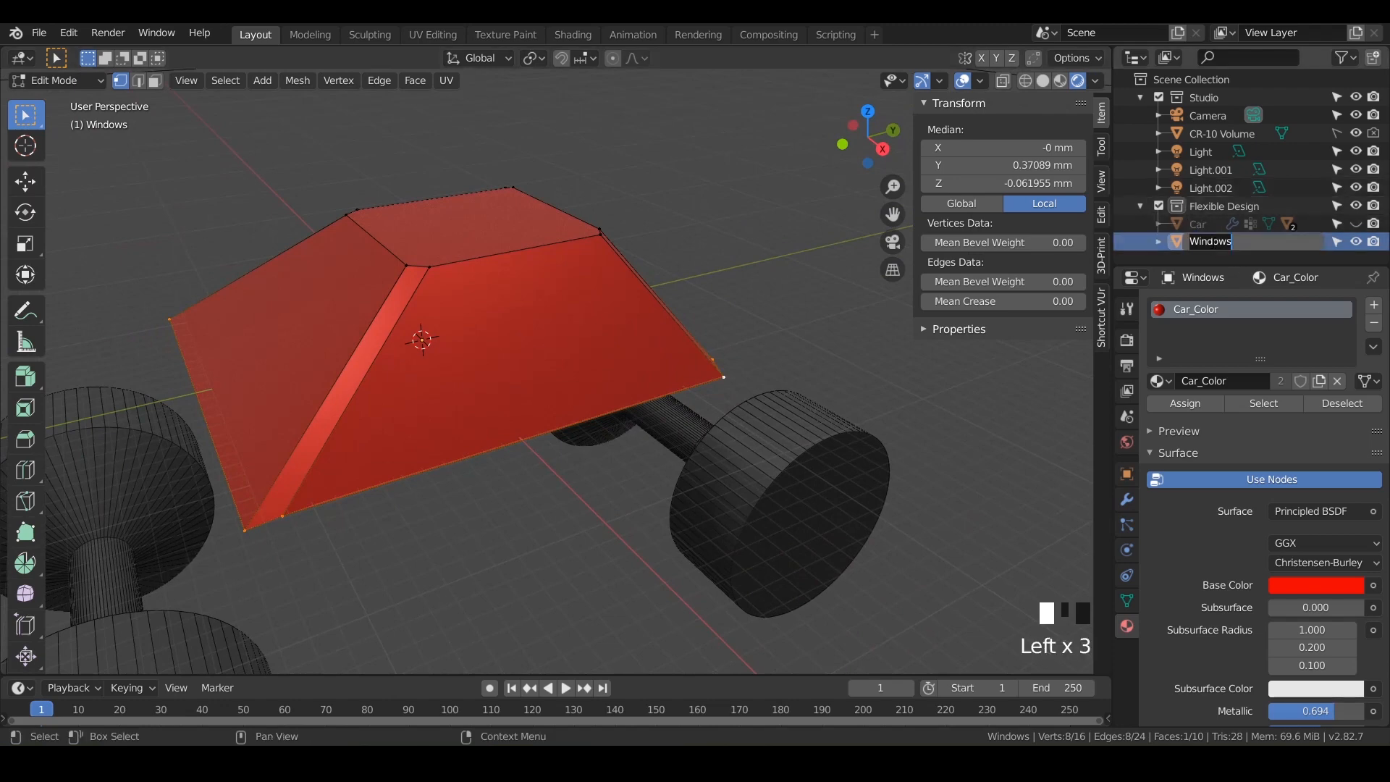
text(Ca)
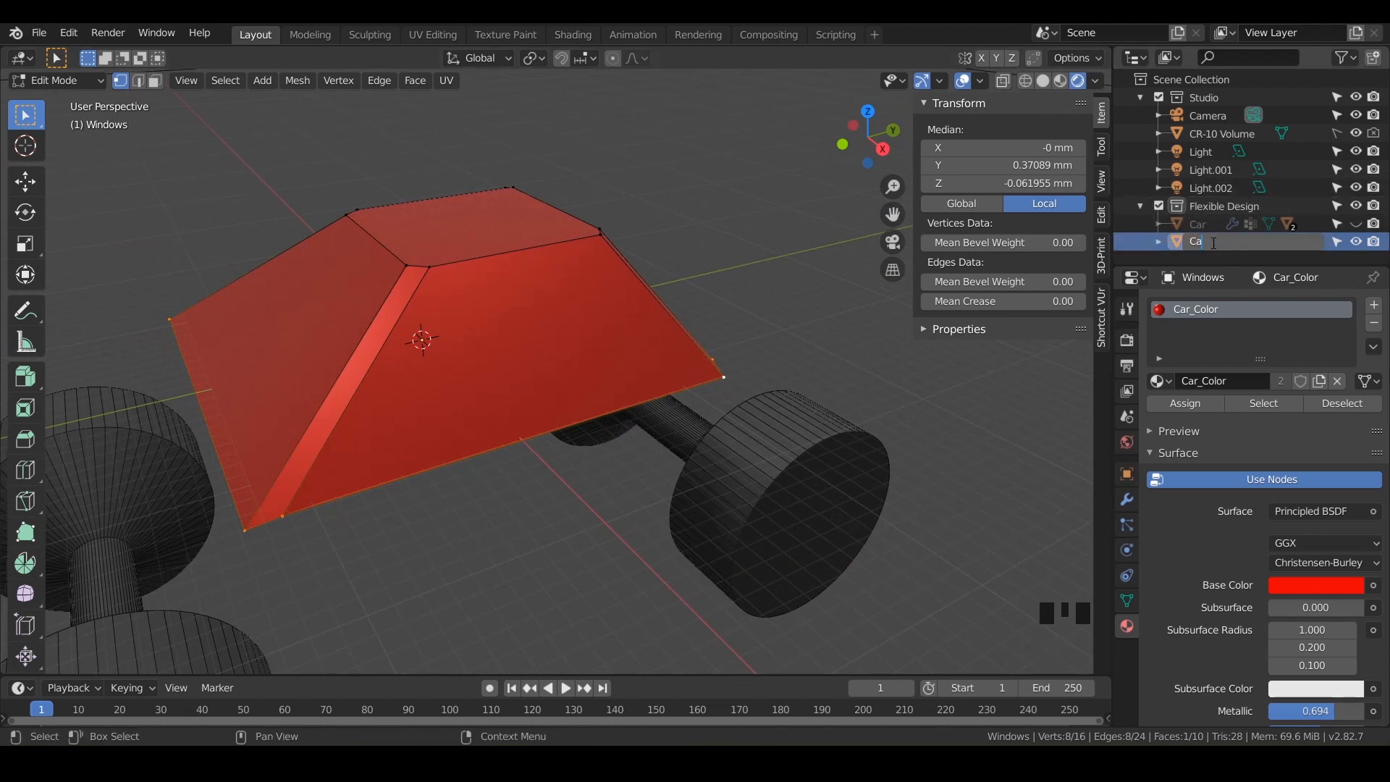
text(r_Interior)
key(Return)
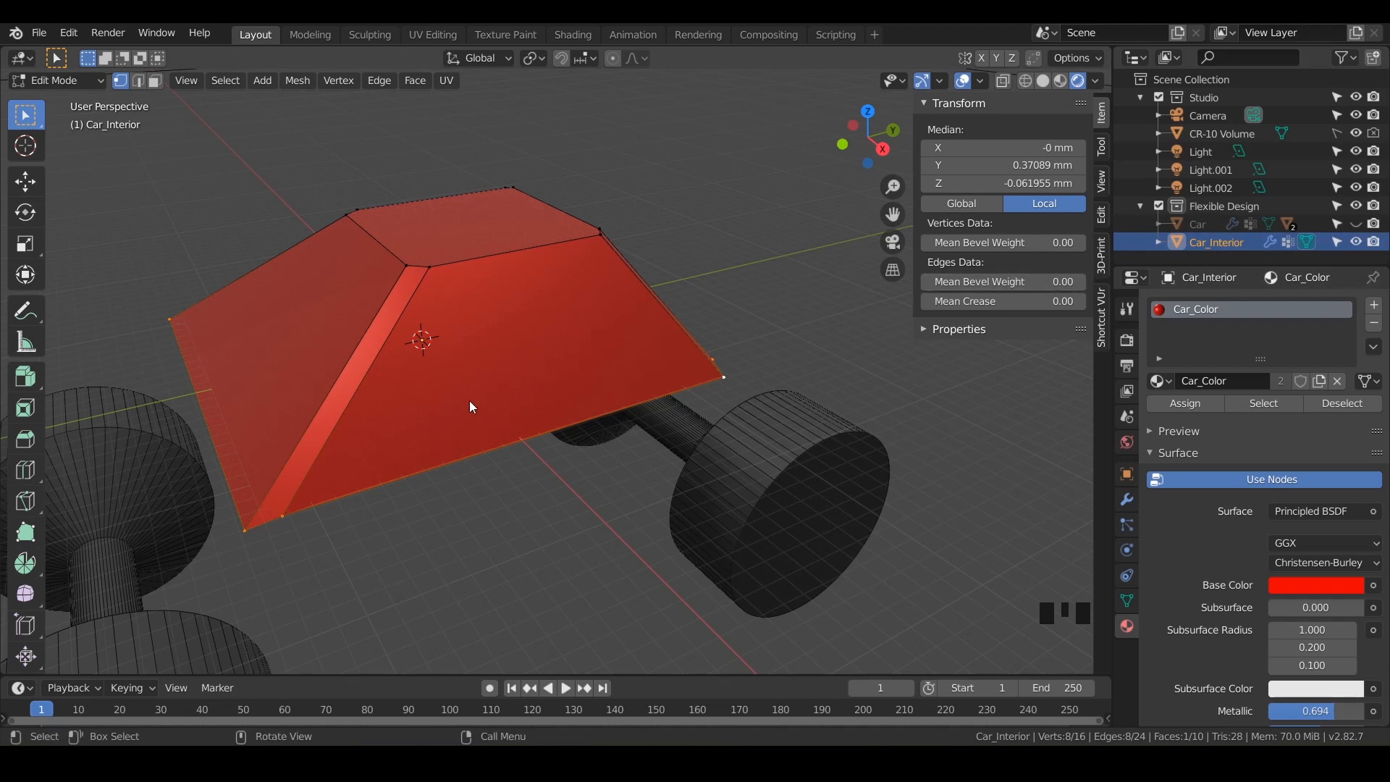
Leave mesh editing, unhide the Car body and subtract Car_Interior from it with a Bool Tool brush difference.
key(Tab)
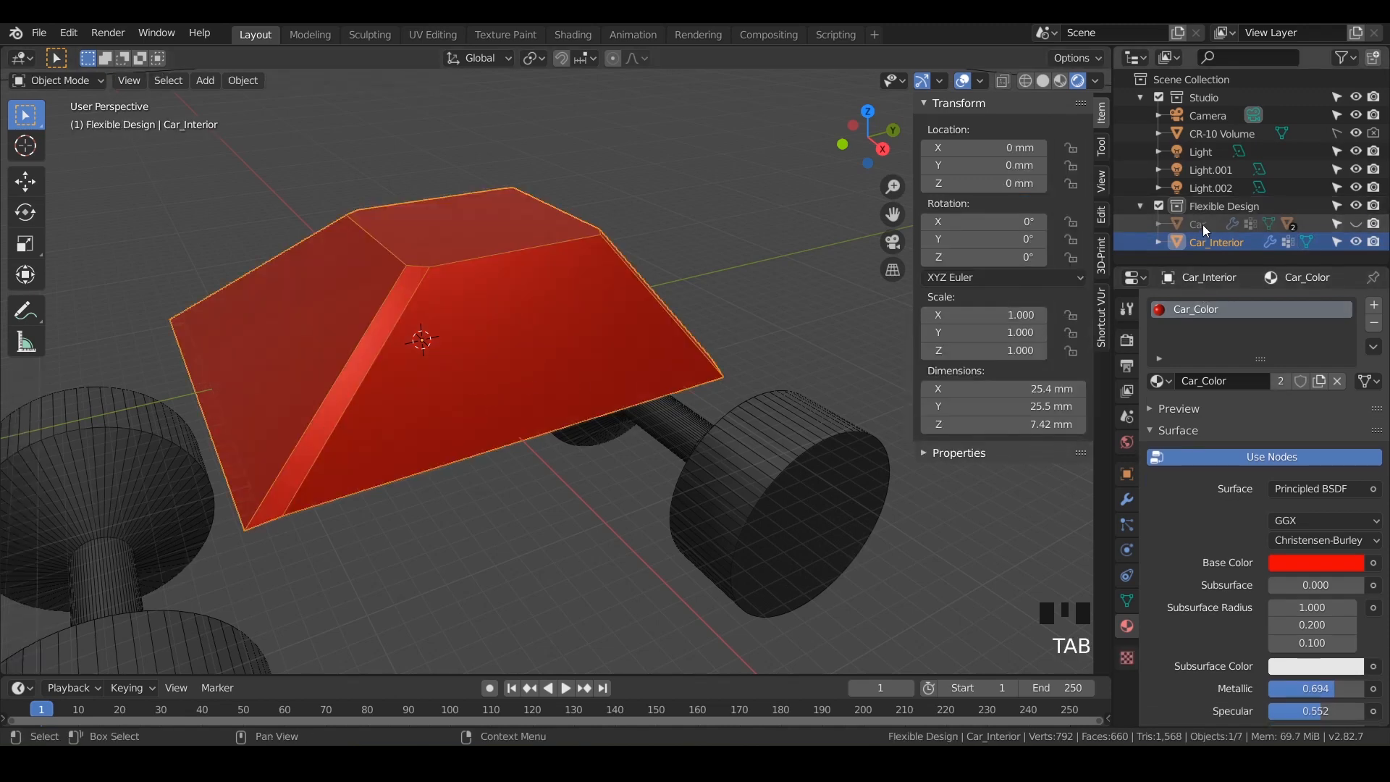
click(1356, 224)
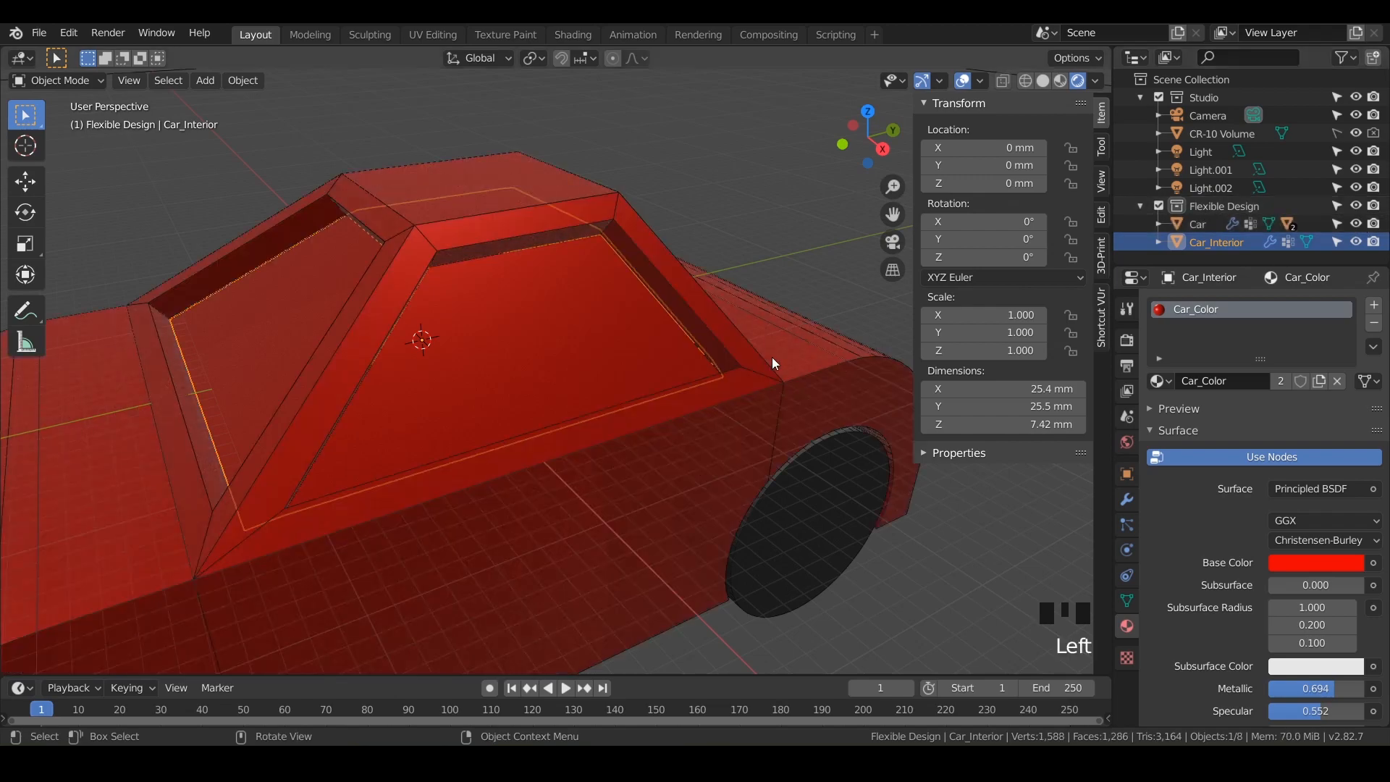
shift+middle_drag(581, 349, 633, 295)
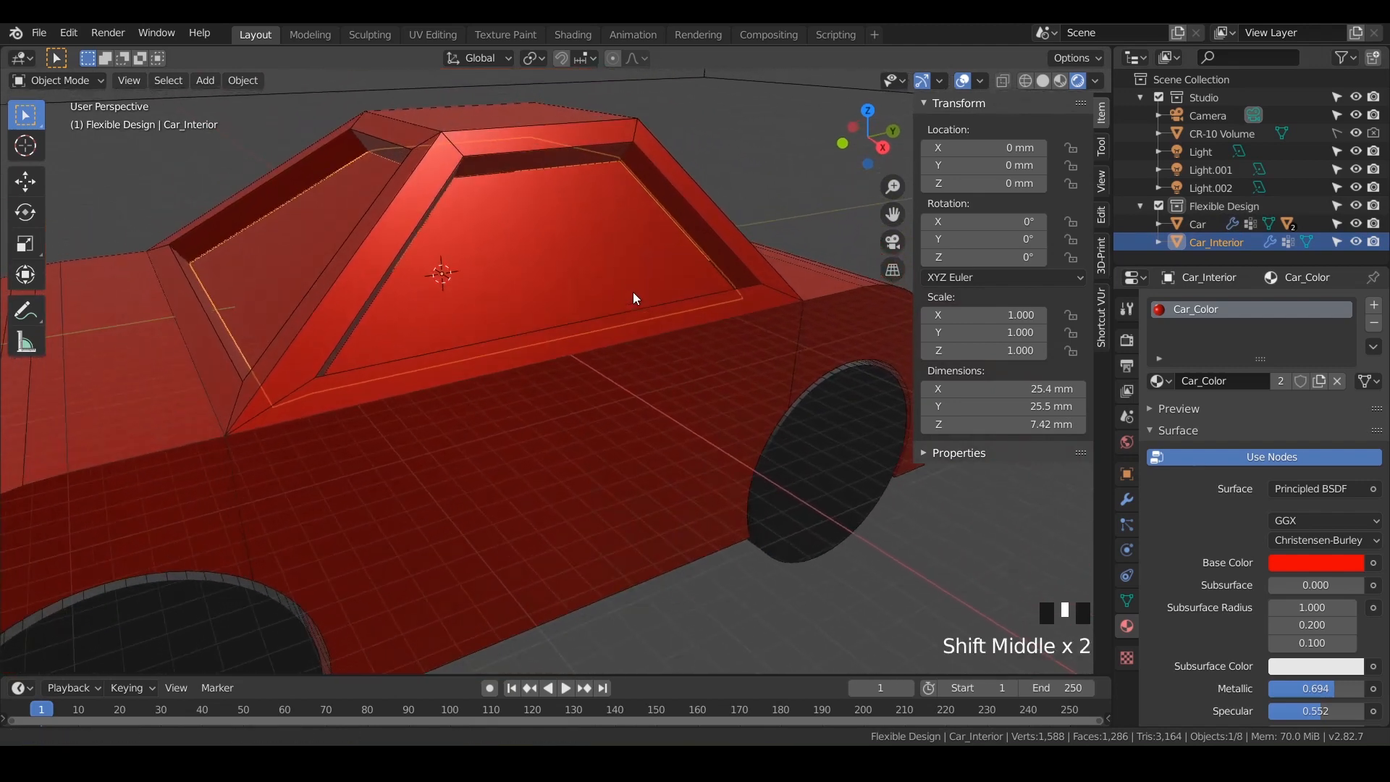
click(1227, 242)
shift+click(667, 424)
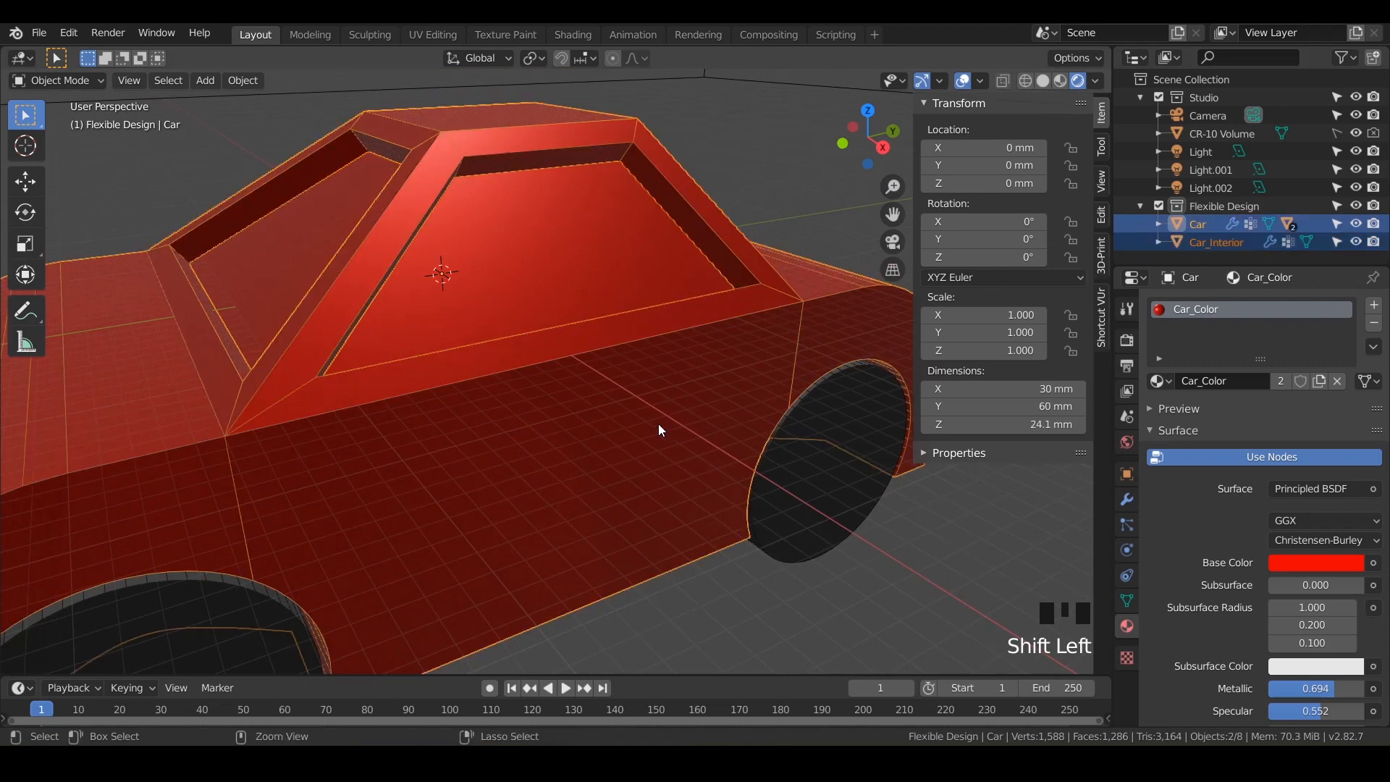
key(ctrl+KP_Subtract)
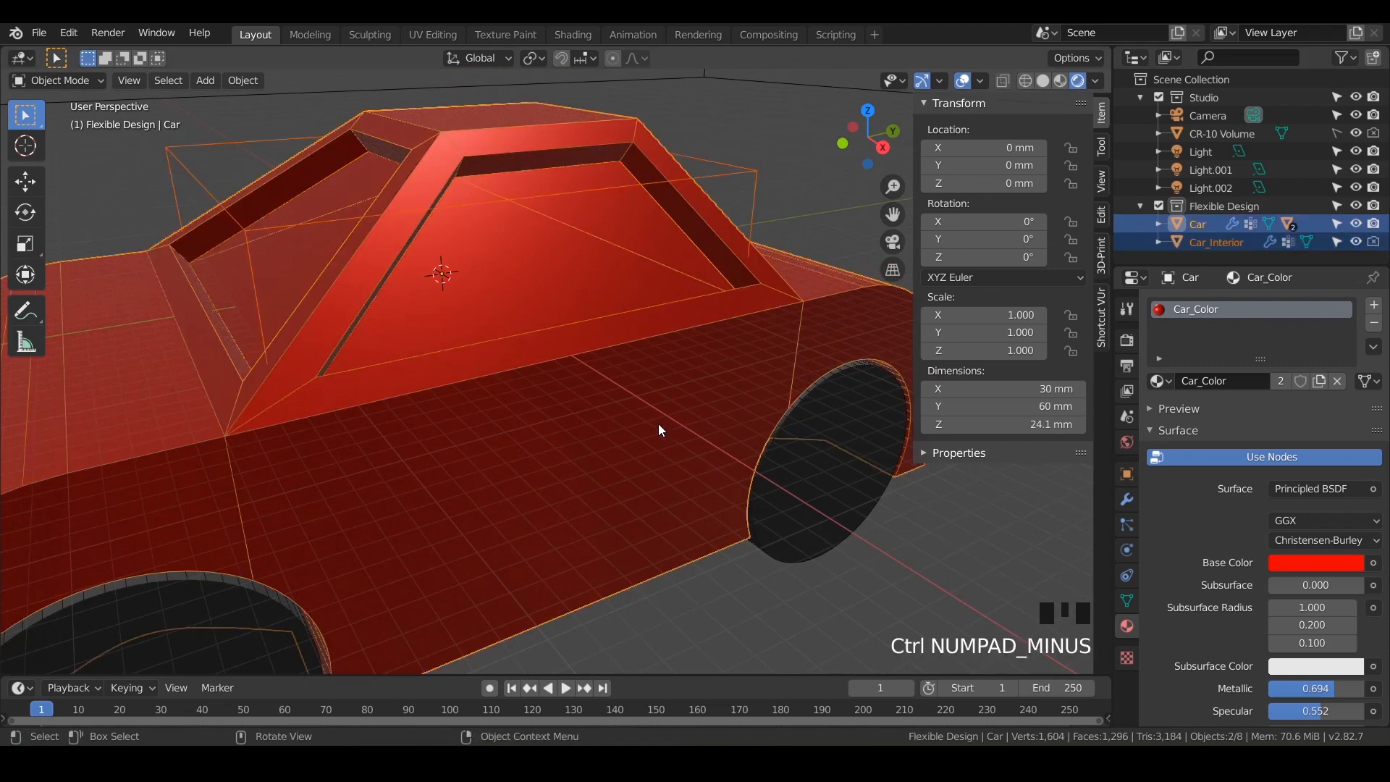
Add a Solidify modifier to the Car_Interior object.
click(754, 168)
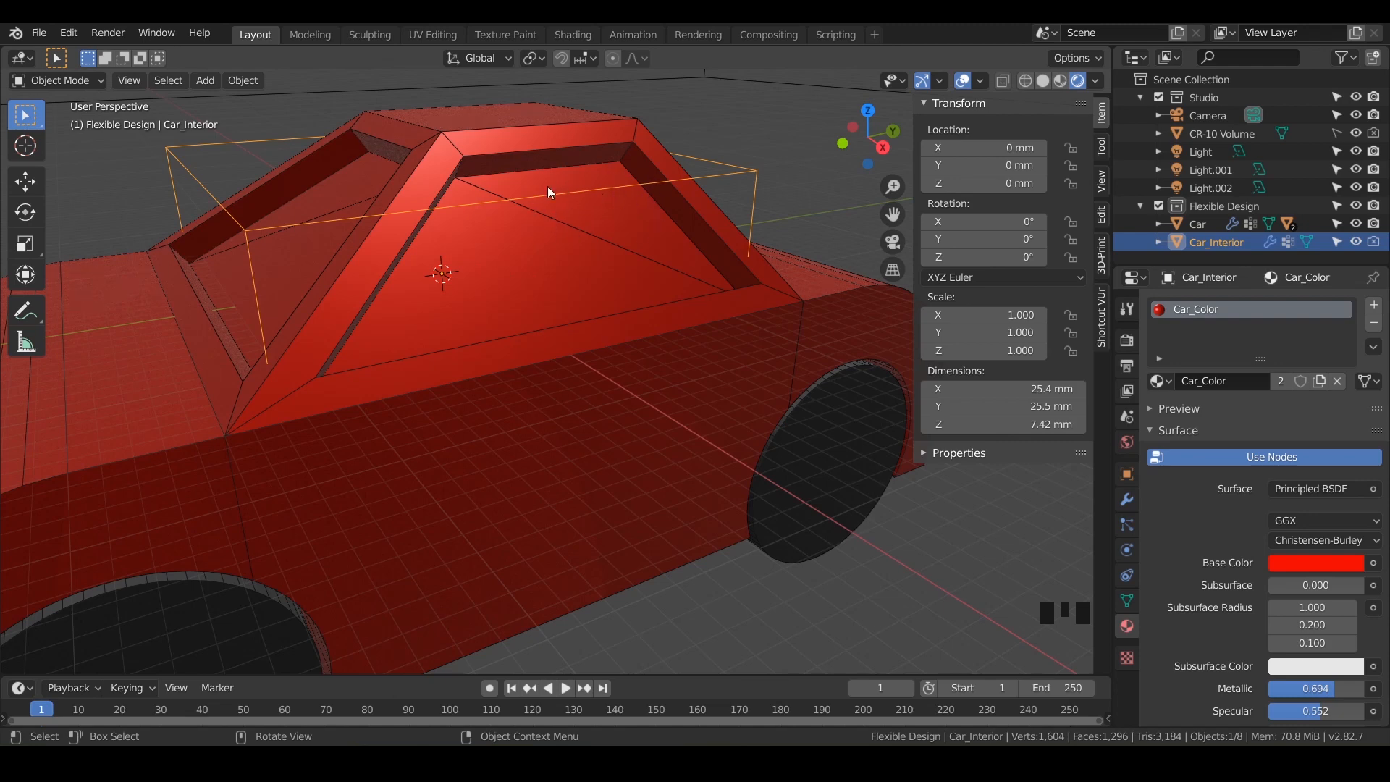
click(1128, 497)
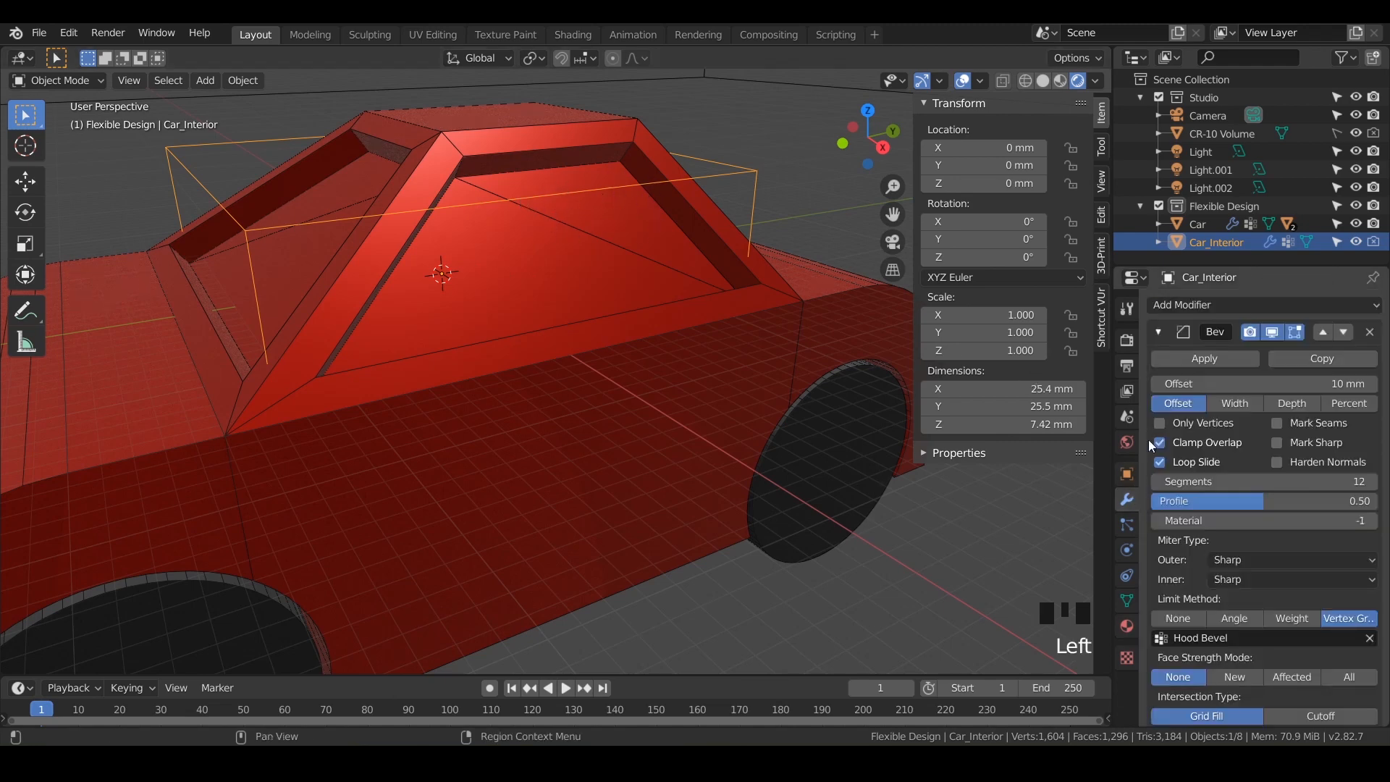
click(1158, 332)
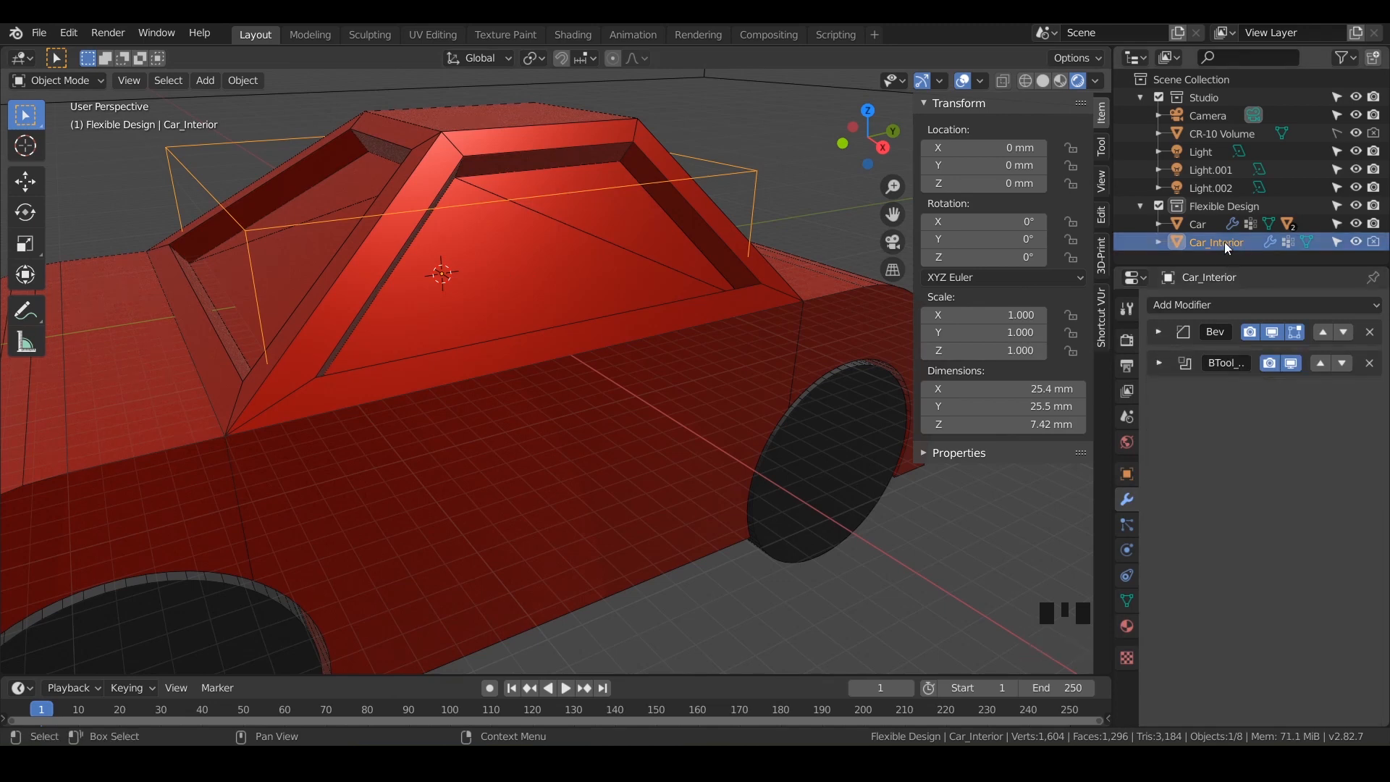
click(1217, 246)
click(1240, 303)
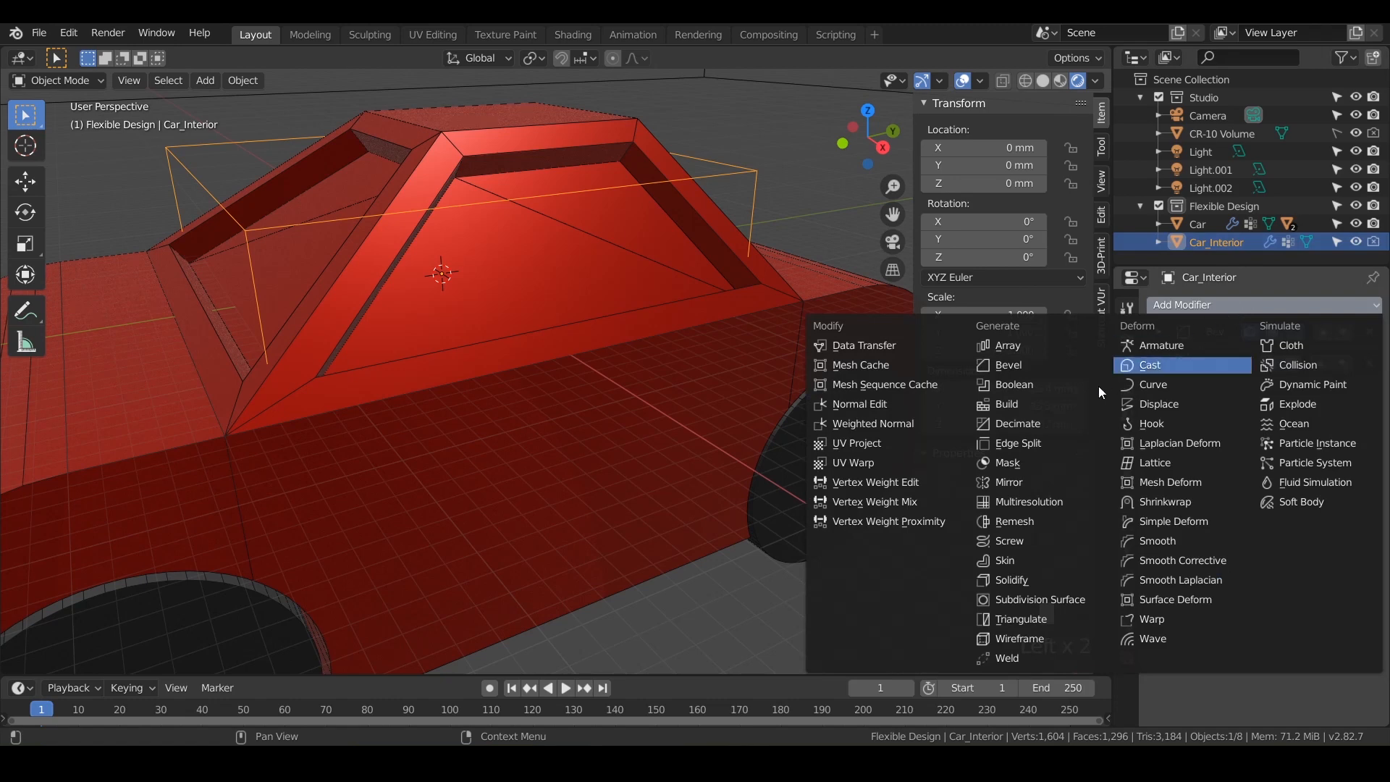
click(1020, 579)
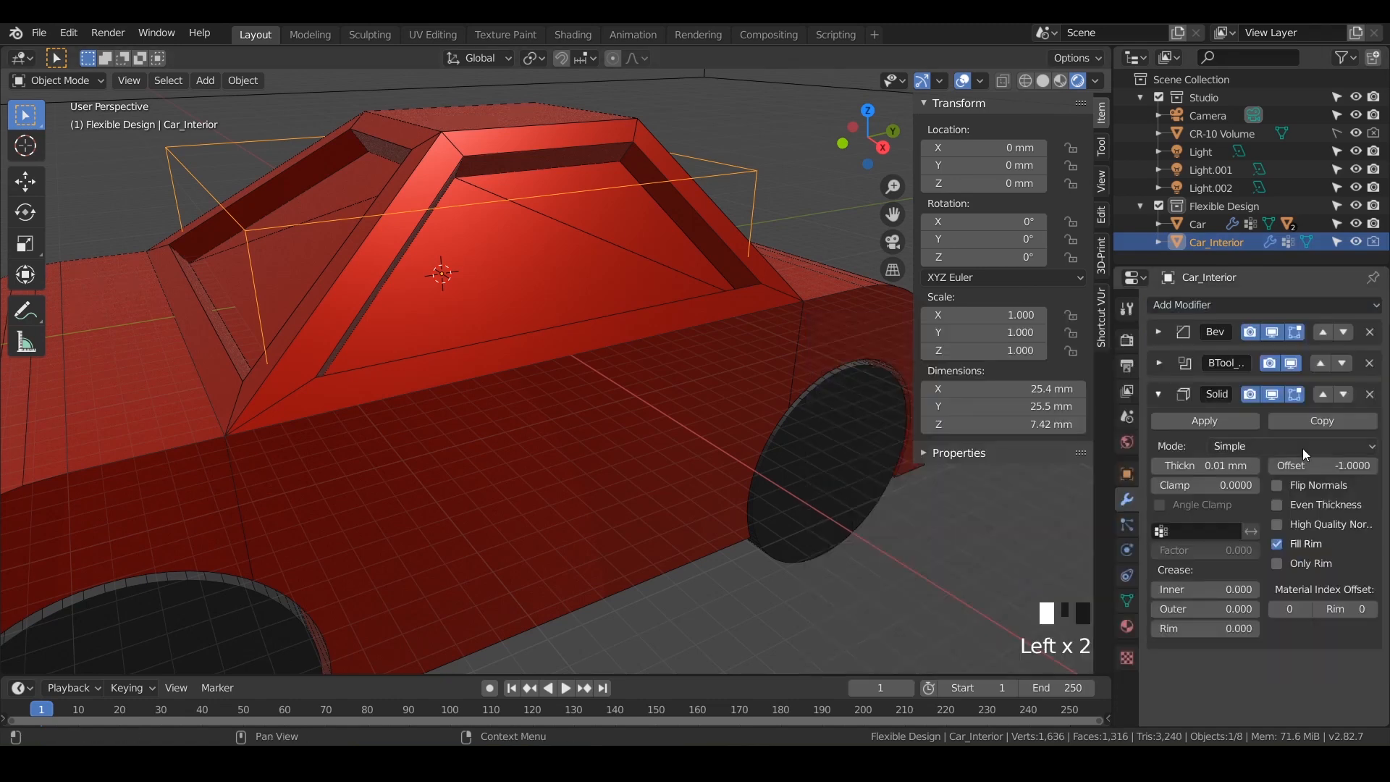
Set the Solidify thickness to 0.48 mm and enable Only Rim, Even Thickness and High Quality Normals.
click(1231, 467)
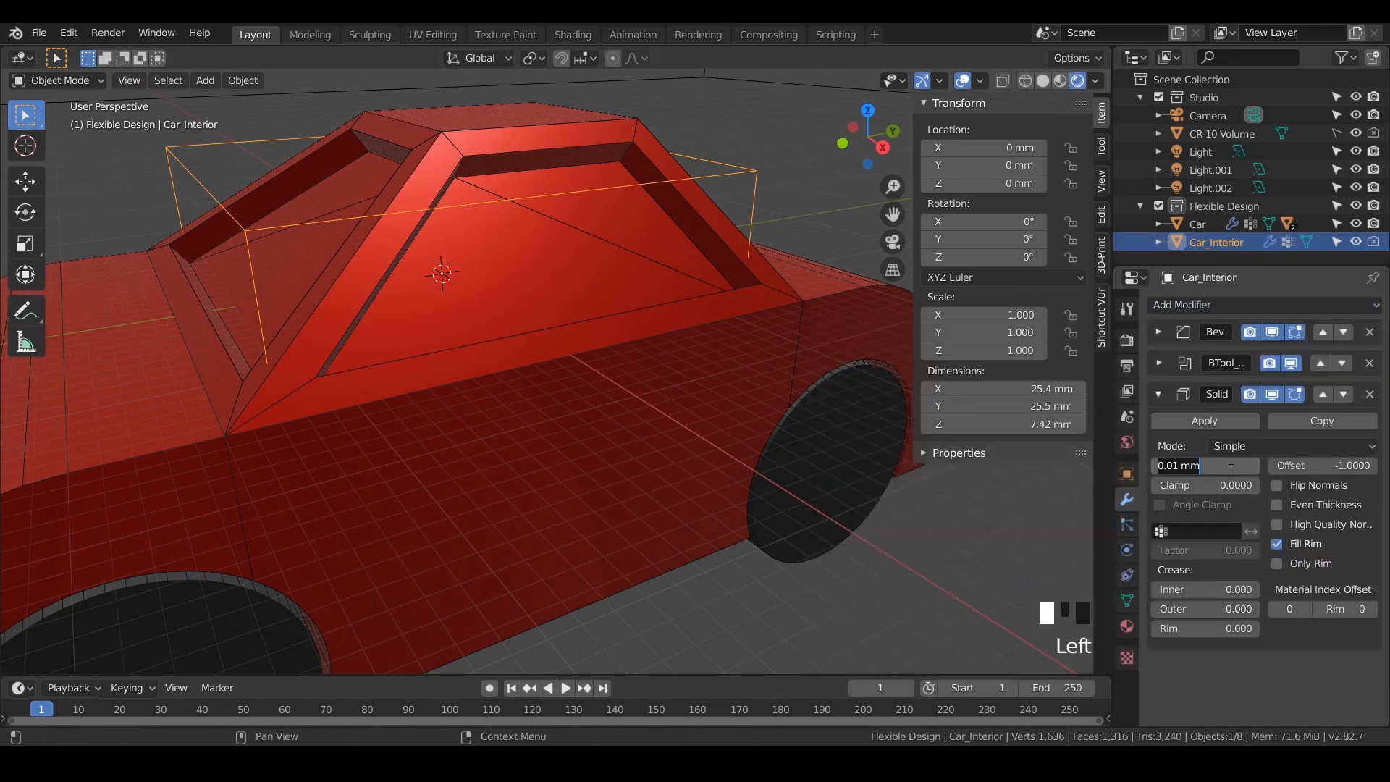
key(BackSpace)
text(.5)
key(Return)
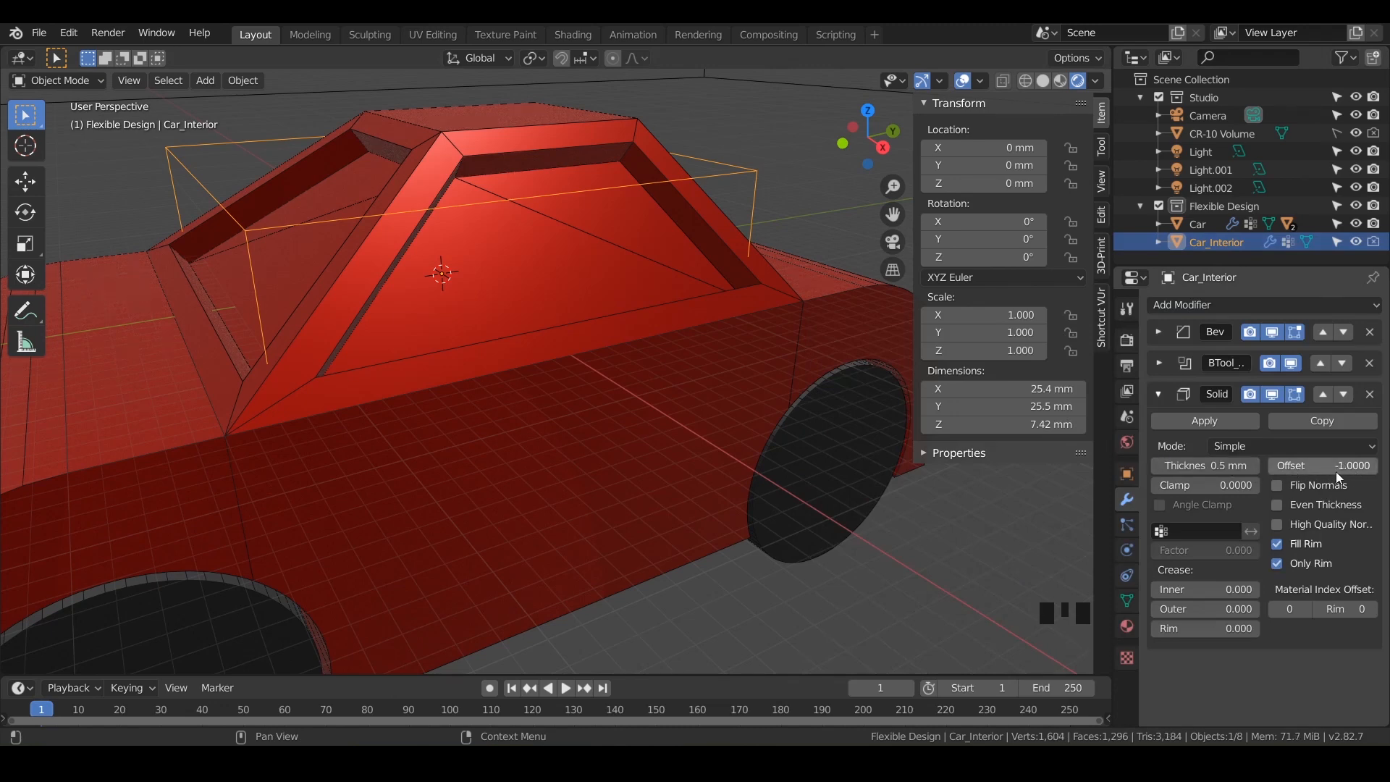
drag(1277, 510, 1280, 528)
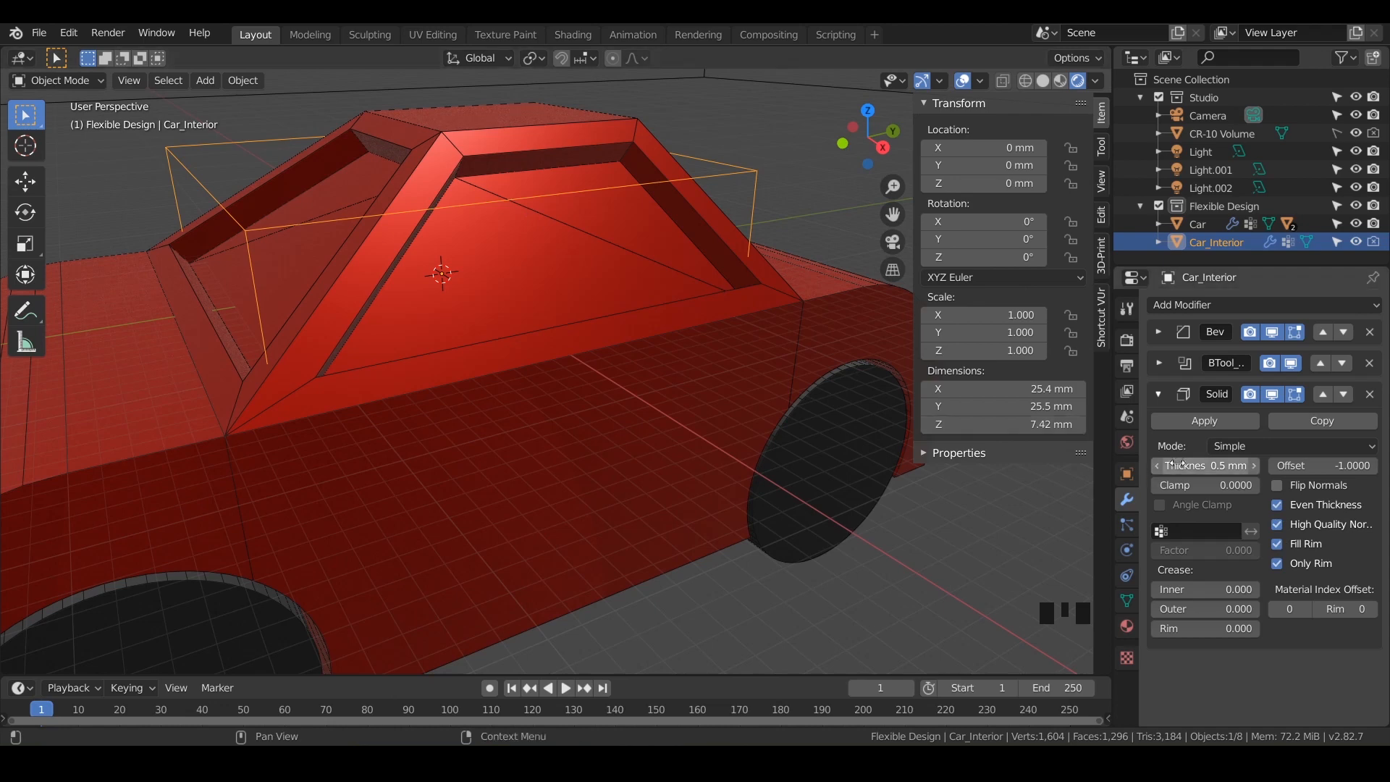
drag(1193, 461, 1152, 461)
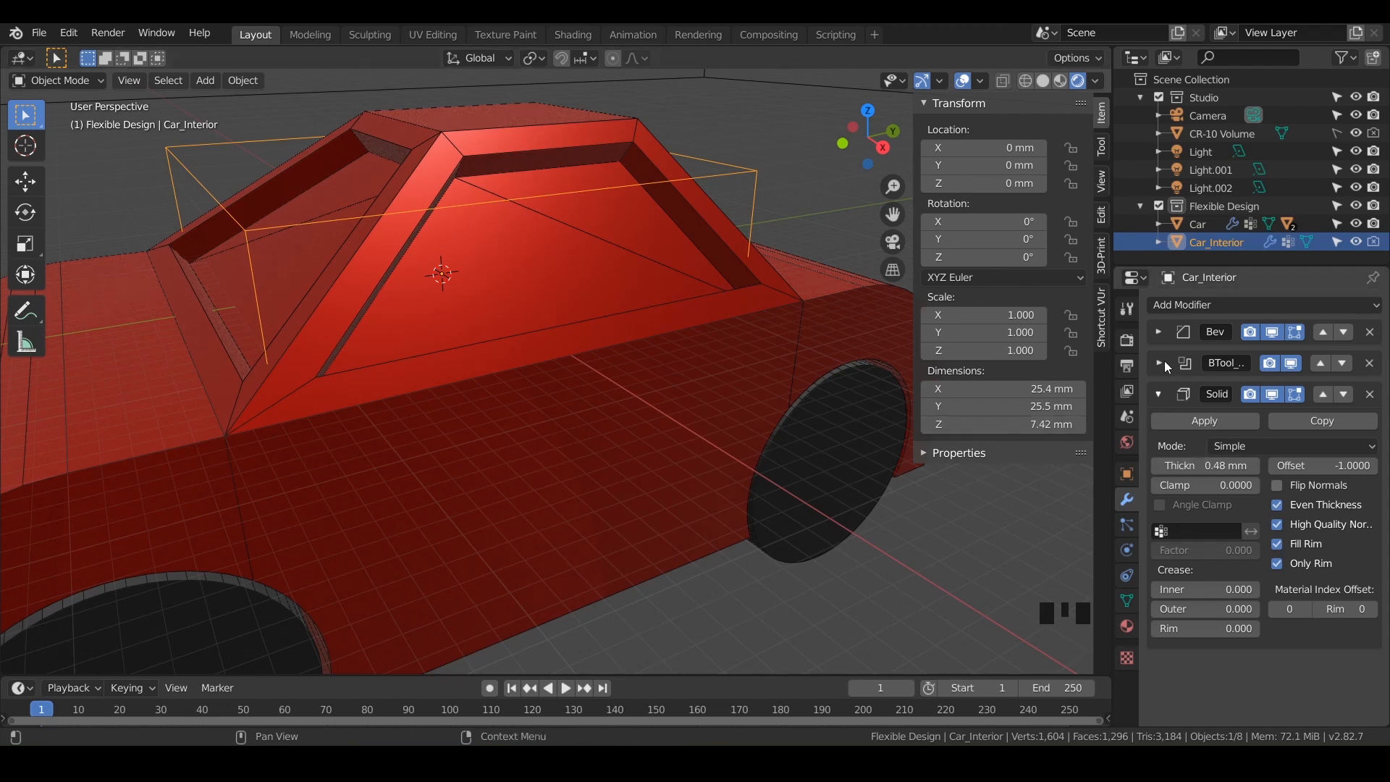
Inspect the Car object's modifier stack, including its boolean difference with Car_Interior.
click(1201, 224)
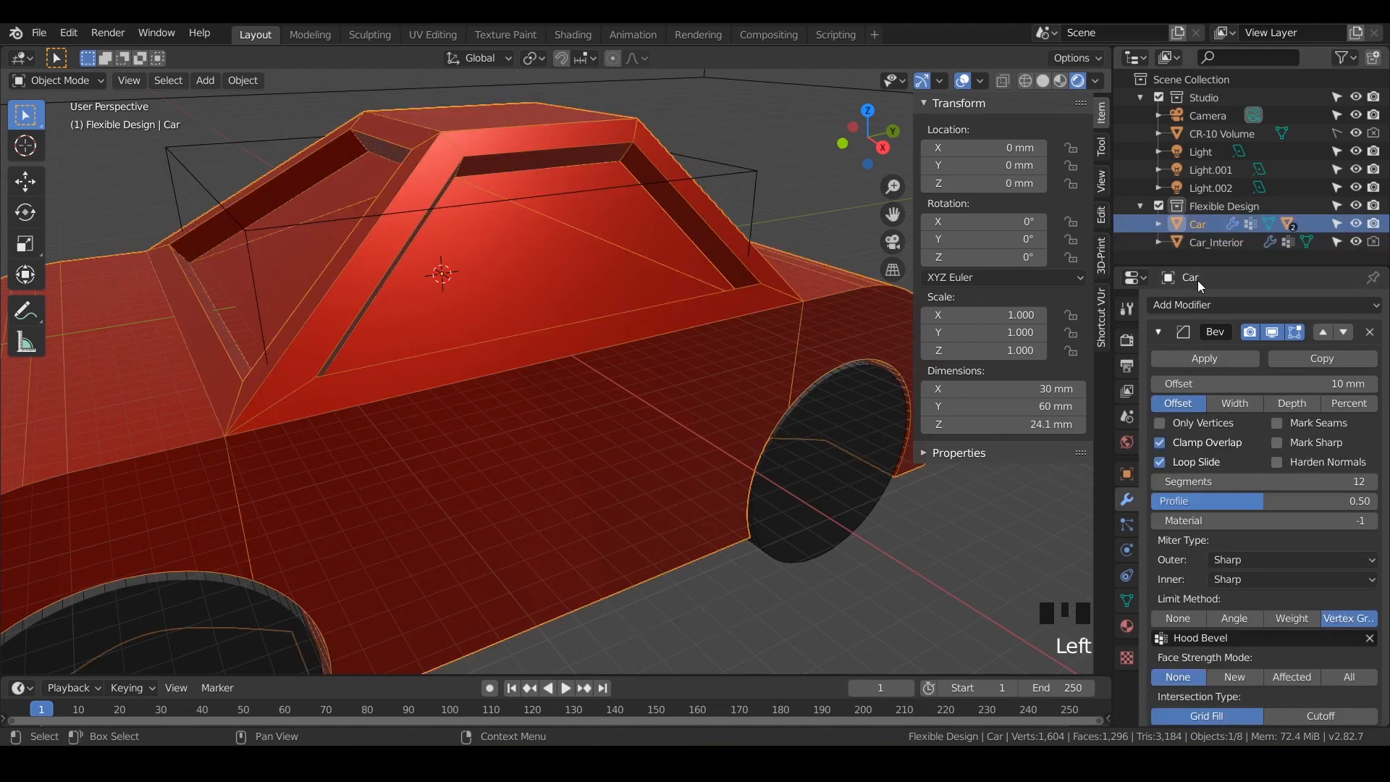
click(1159, 332)
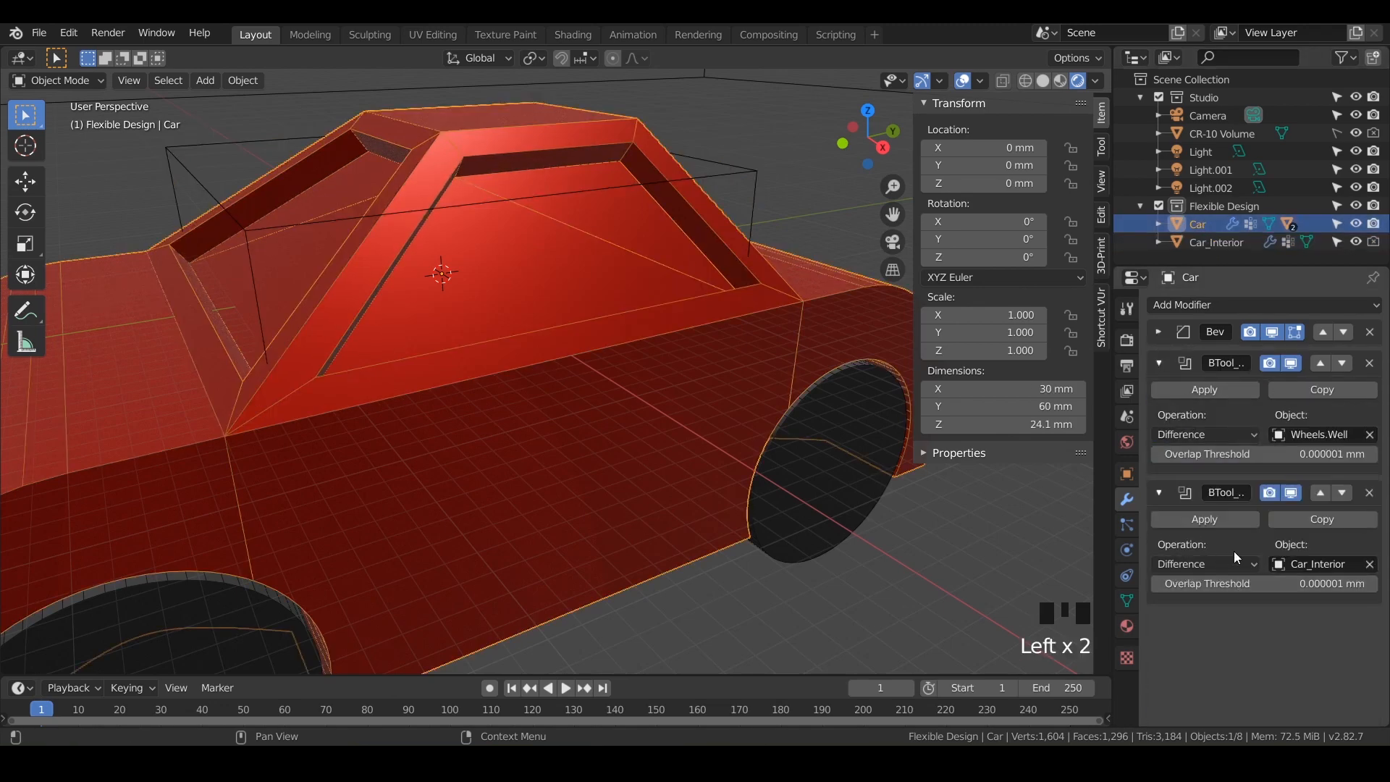
click(1255, 544)
Set the Offset of Car_Interior's Solidify modifier to 1.0.
click(1231, 243)
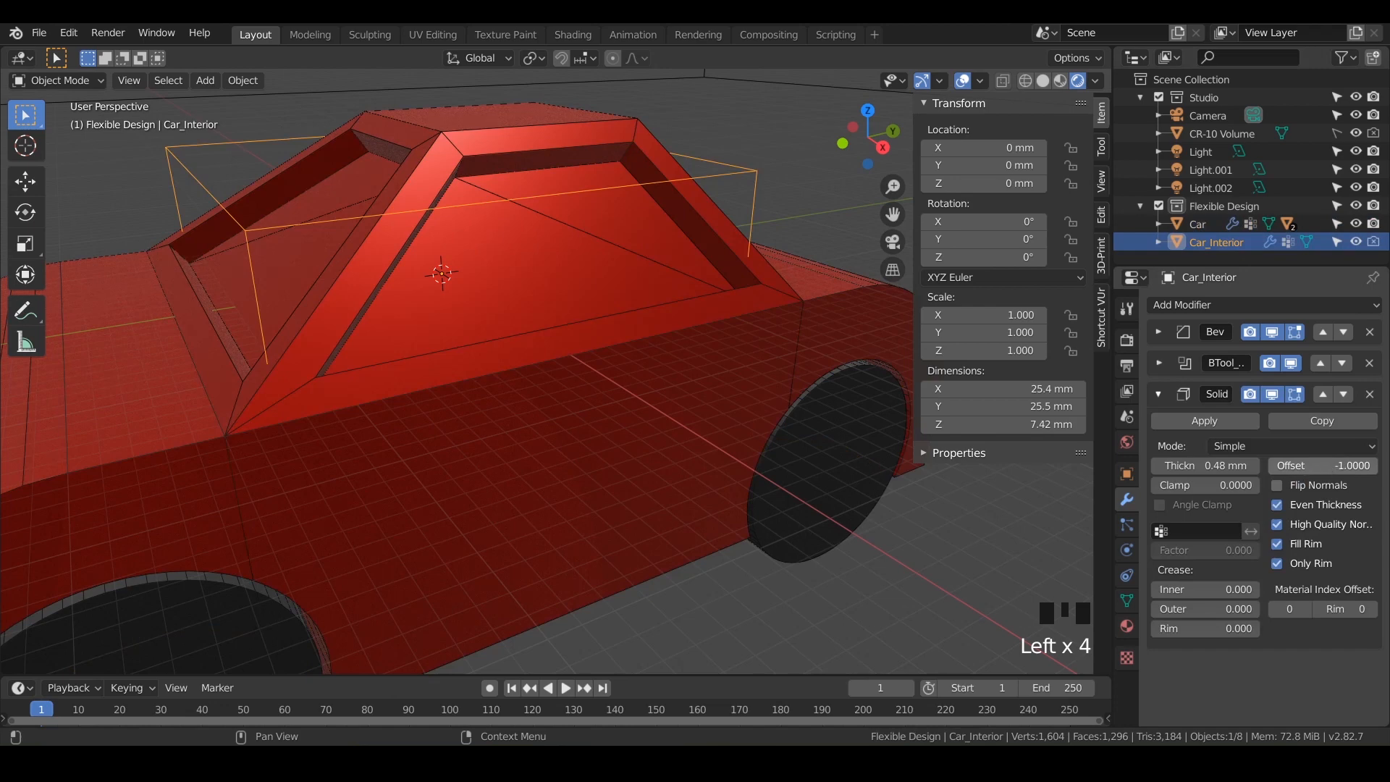
drag(1270, 466, 1282, 466)
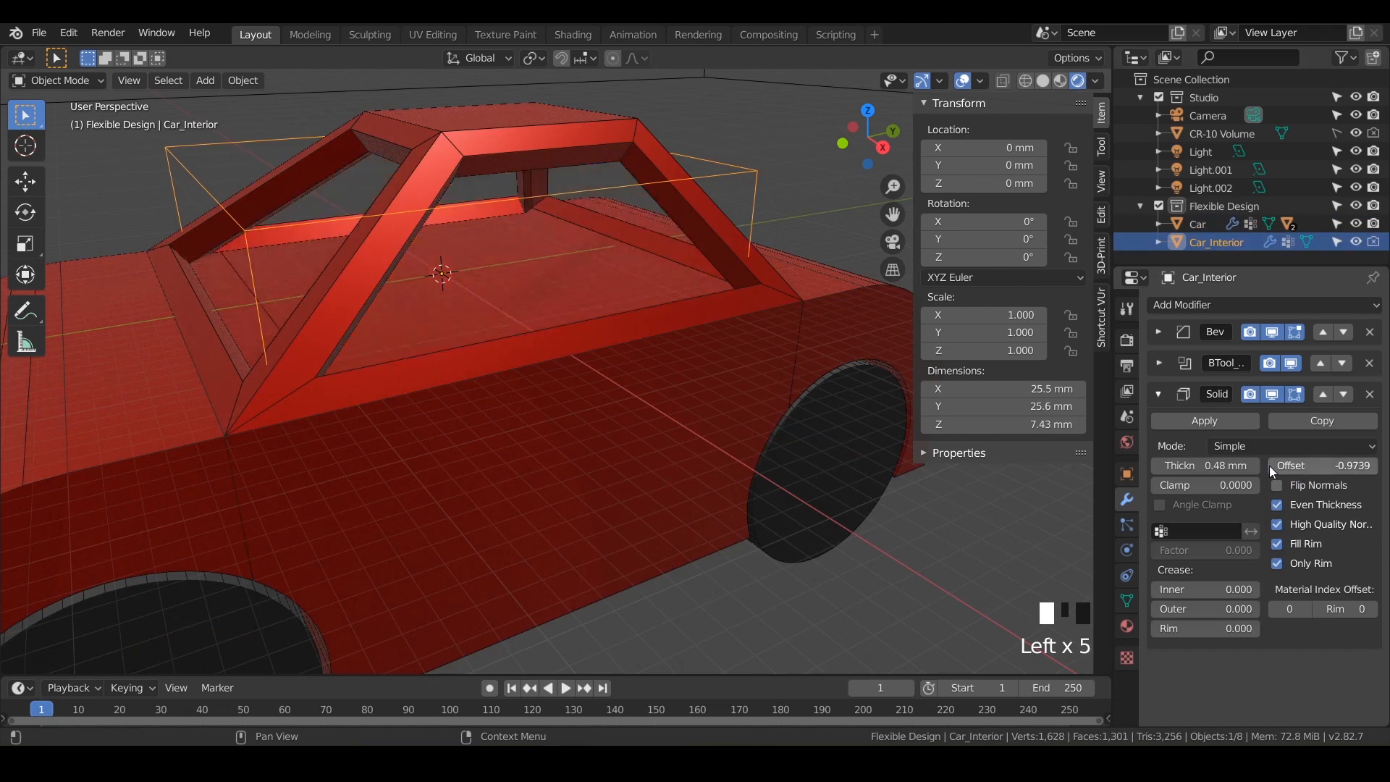
click(1318, 466)
text(0)
key(Return)
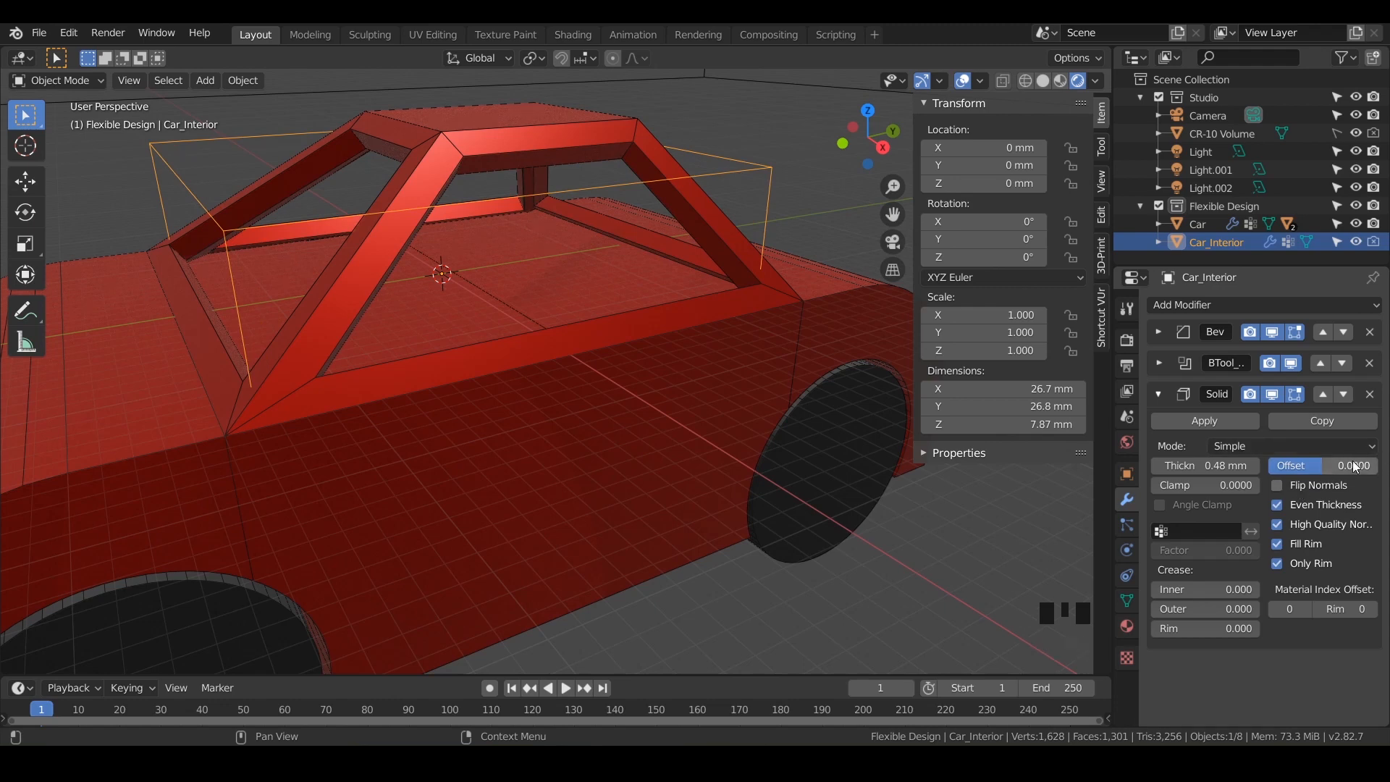
drag(1319, 467, 1382, 471)
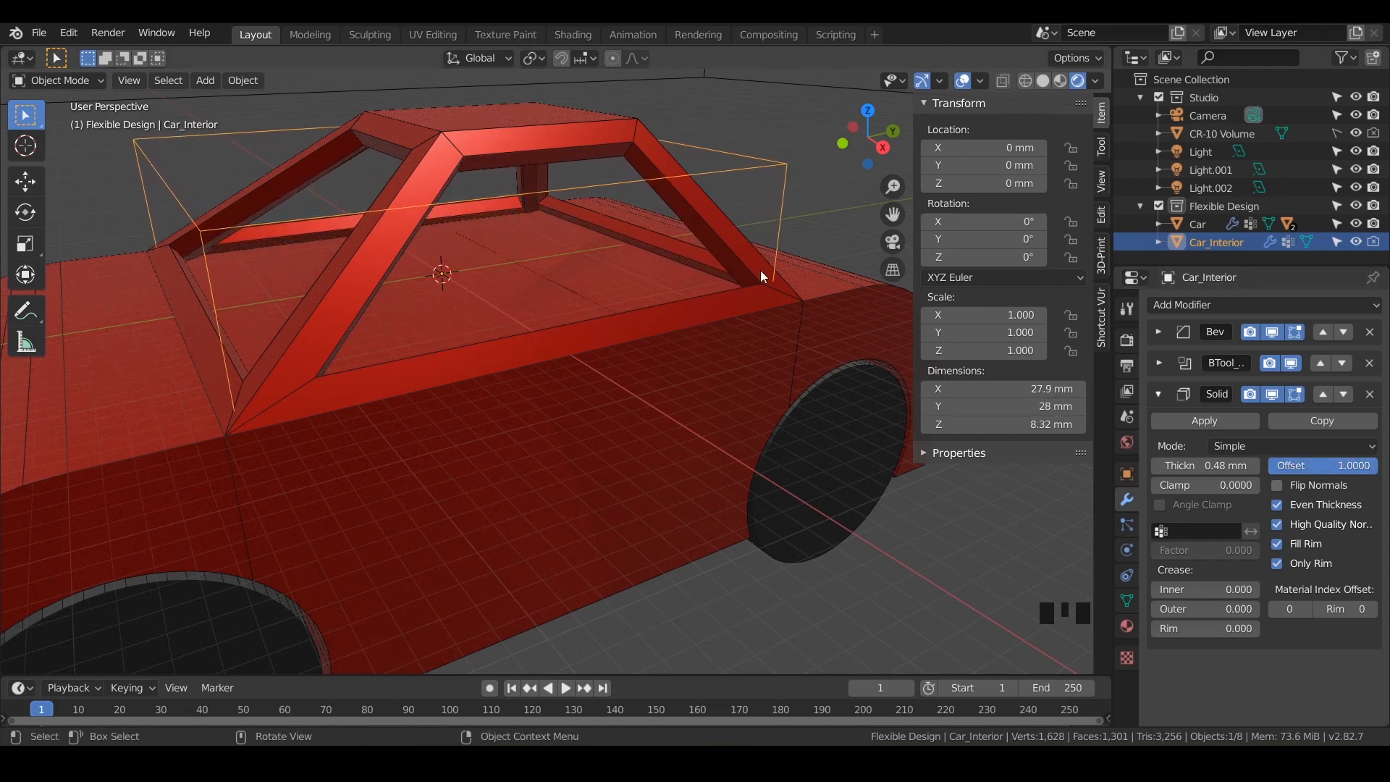
Edit the Car_Interior mesh in face select mode and pick its side and rear window faces.
middle_drag(697, 289, 577, 295)
key(Tab)
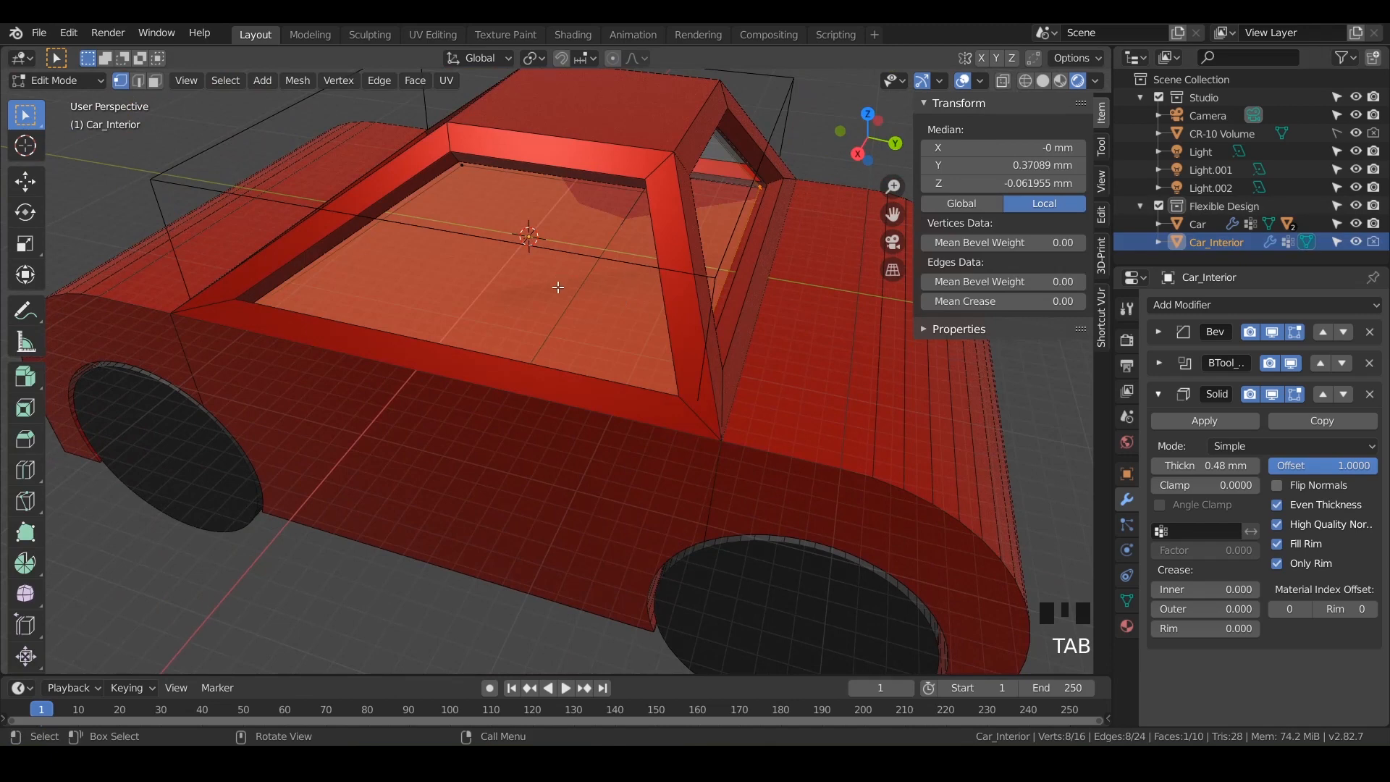
middle_drag(558, 288, 655, 266)
click(155, 80)
click(532, 270)
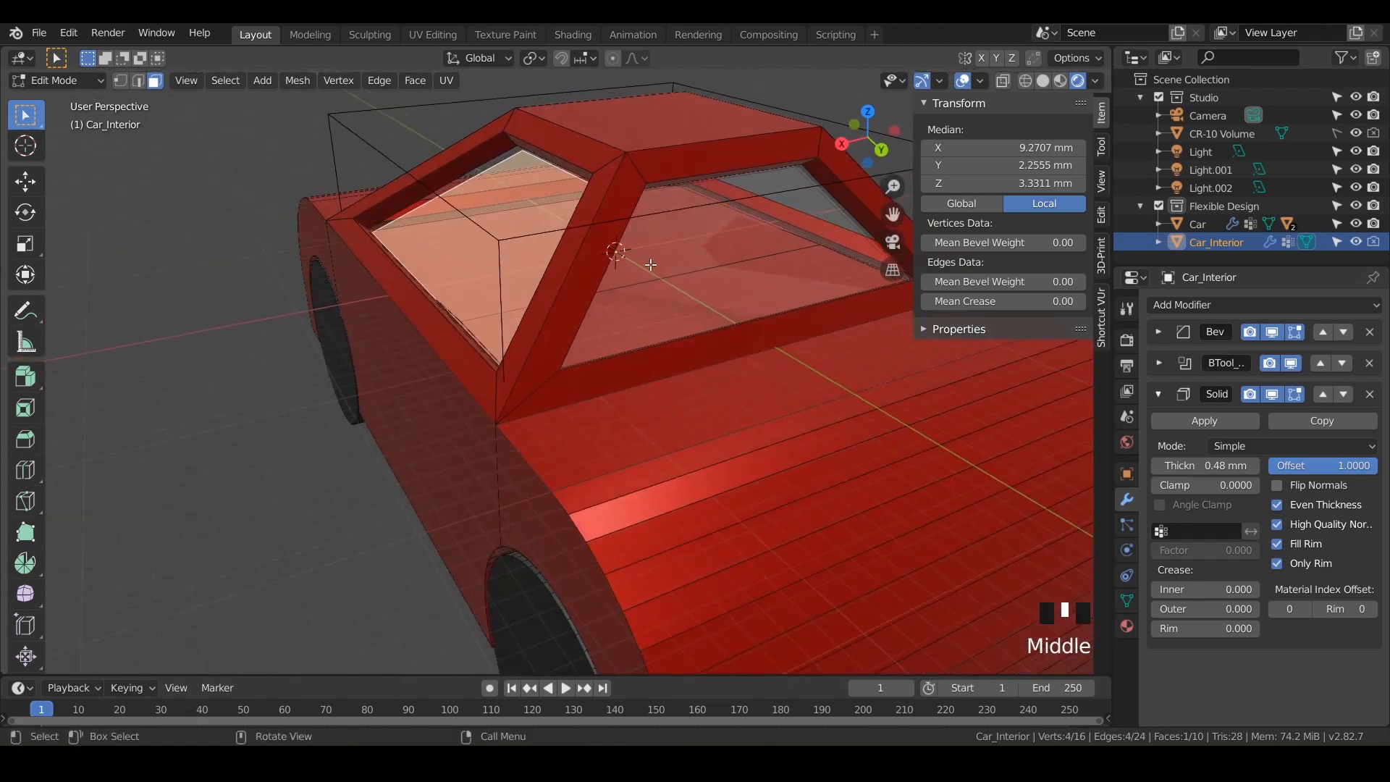
click(658, 269)
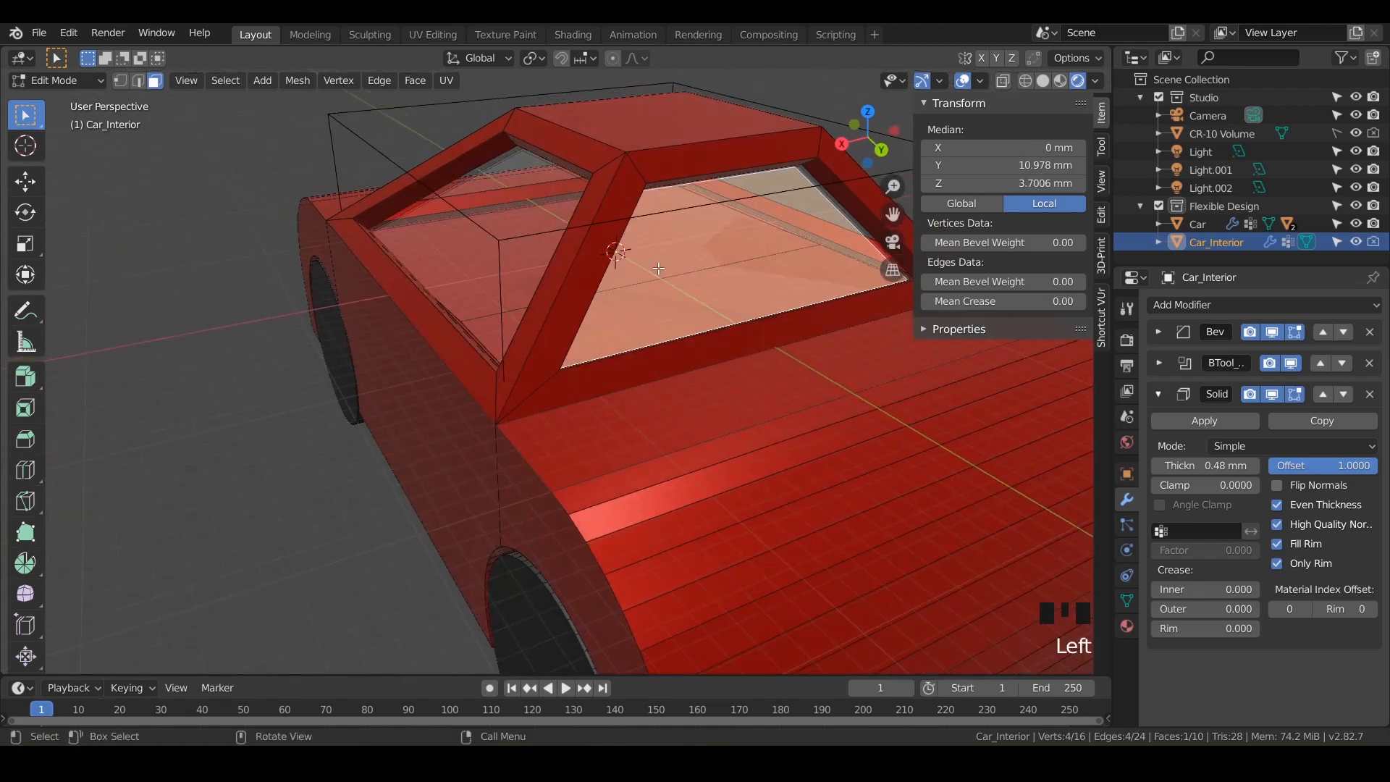
Turn on X-ray display and extrude Car_Interior's bottom face 15 mm downward into the car body.
click(1003, 82)
middle_drag(441, 240, 493, 245)
click(519, 244)
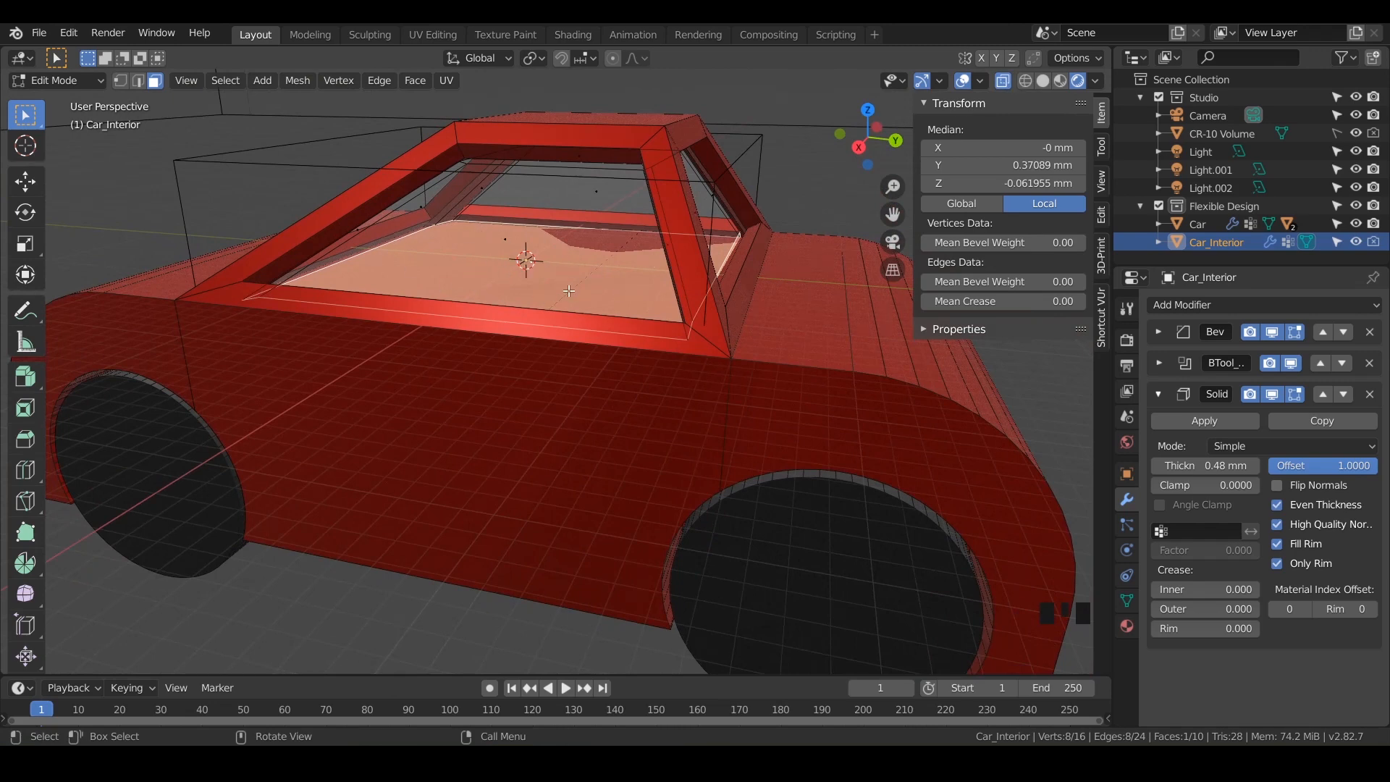
click(26, 408)
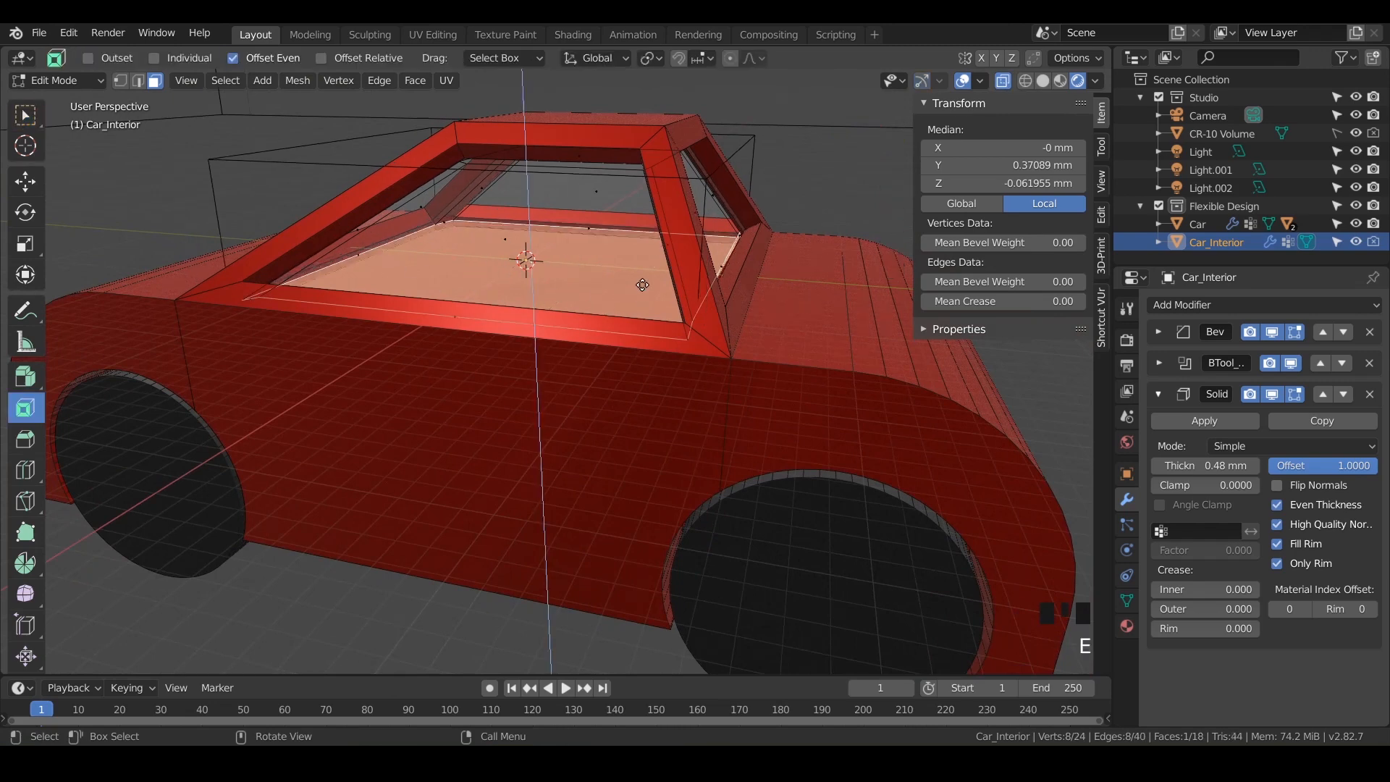
key(e)
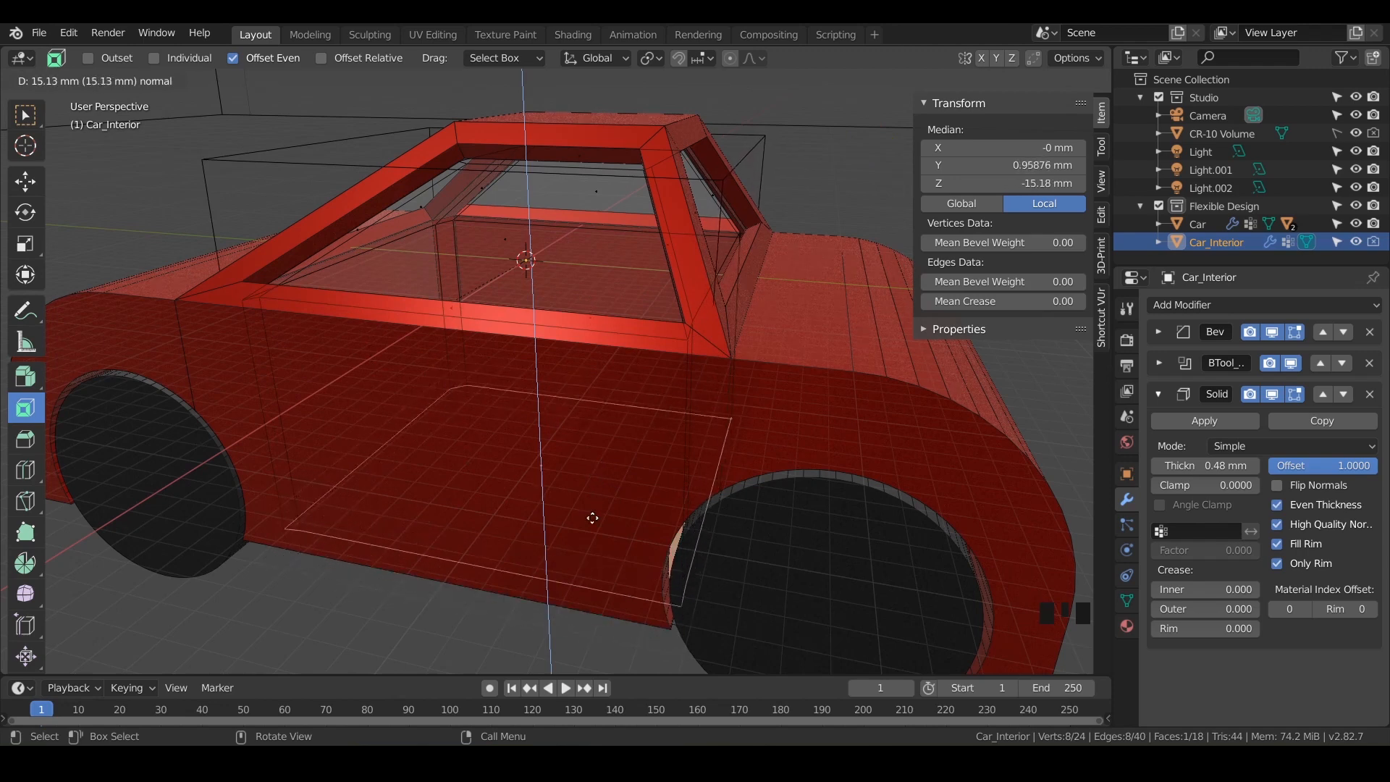
text(15)
key(Return)
Raise Car_Interior's extruded bottom face 1.08 mm along Z, checking its height against the car body in right orthographic view.
key(KP_3)
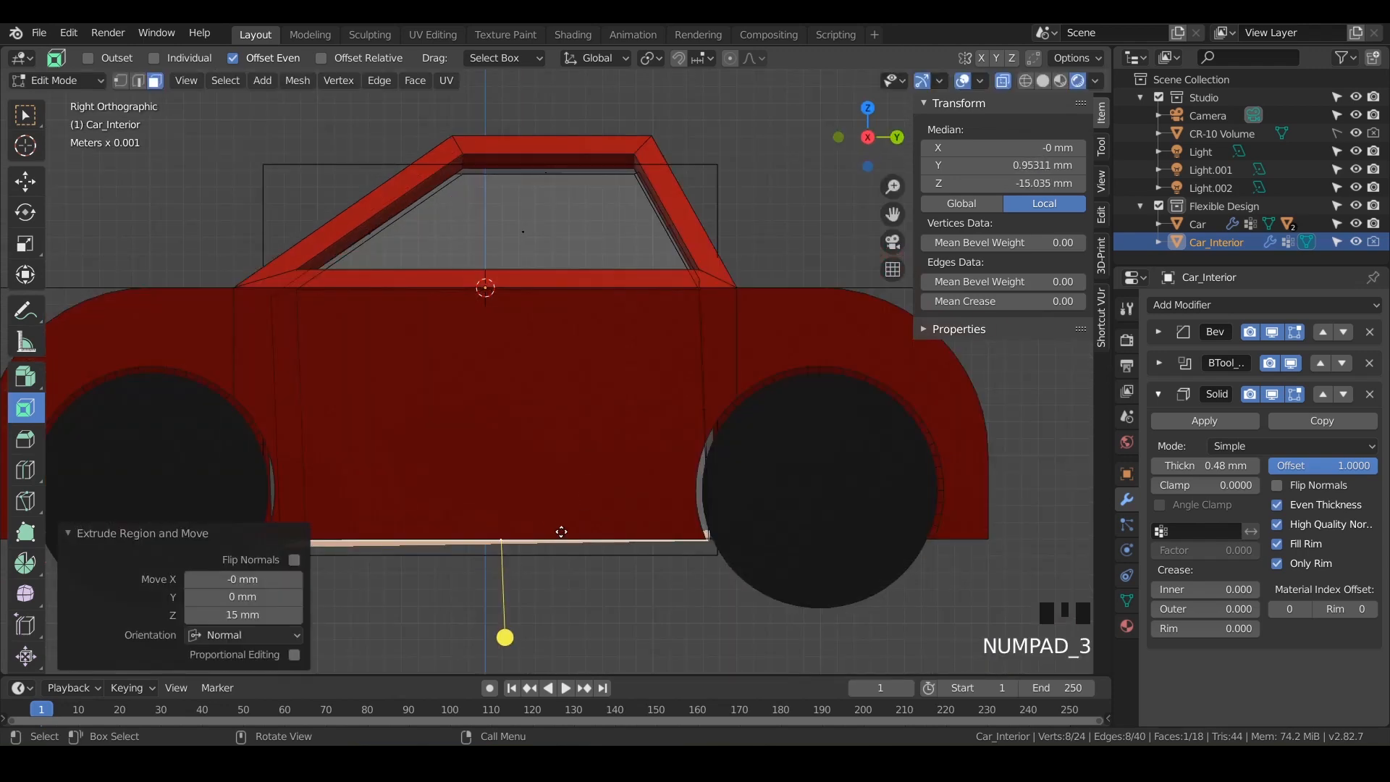
key(g)
key(z)
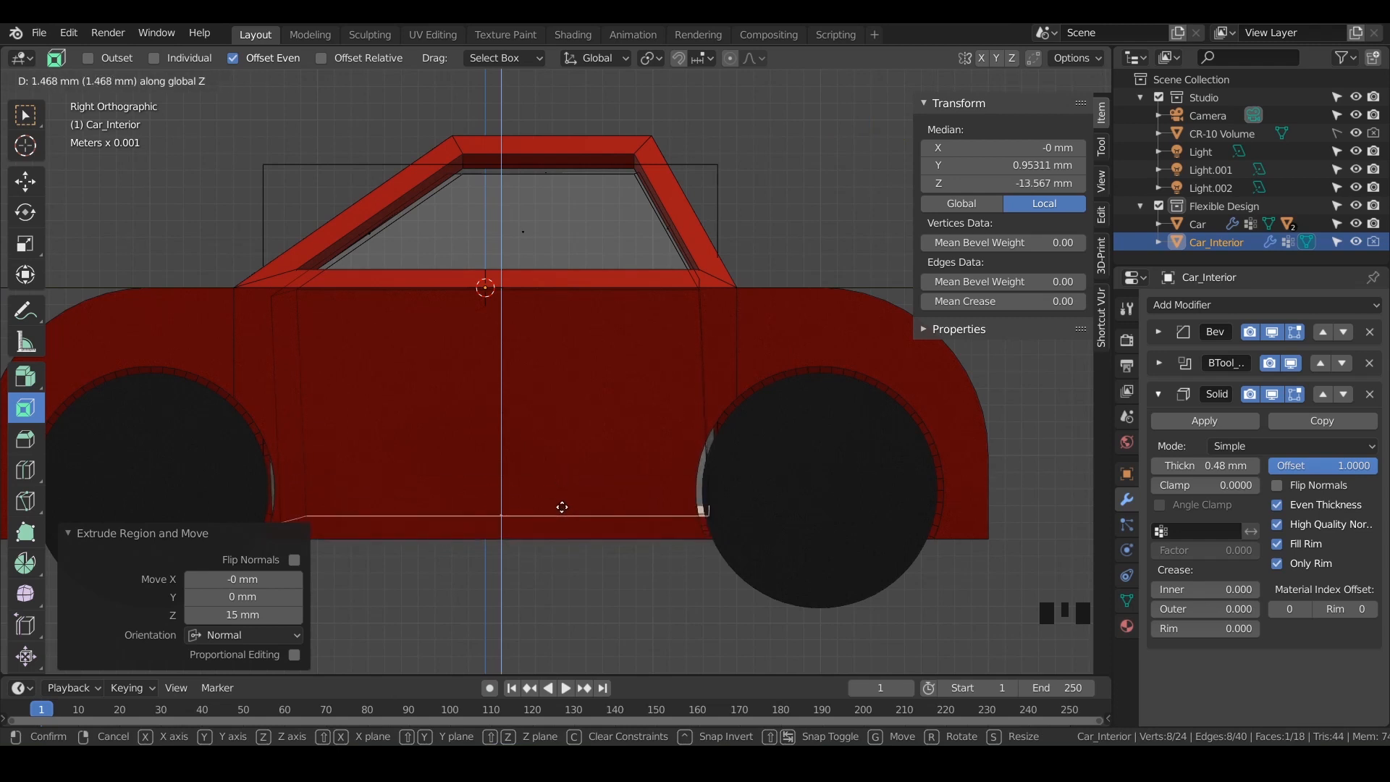
click(562, 512)
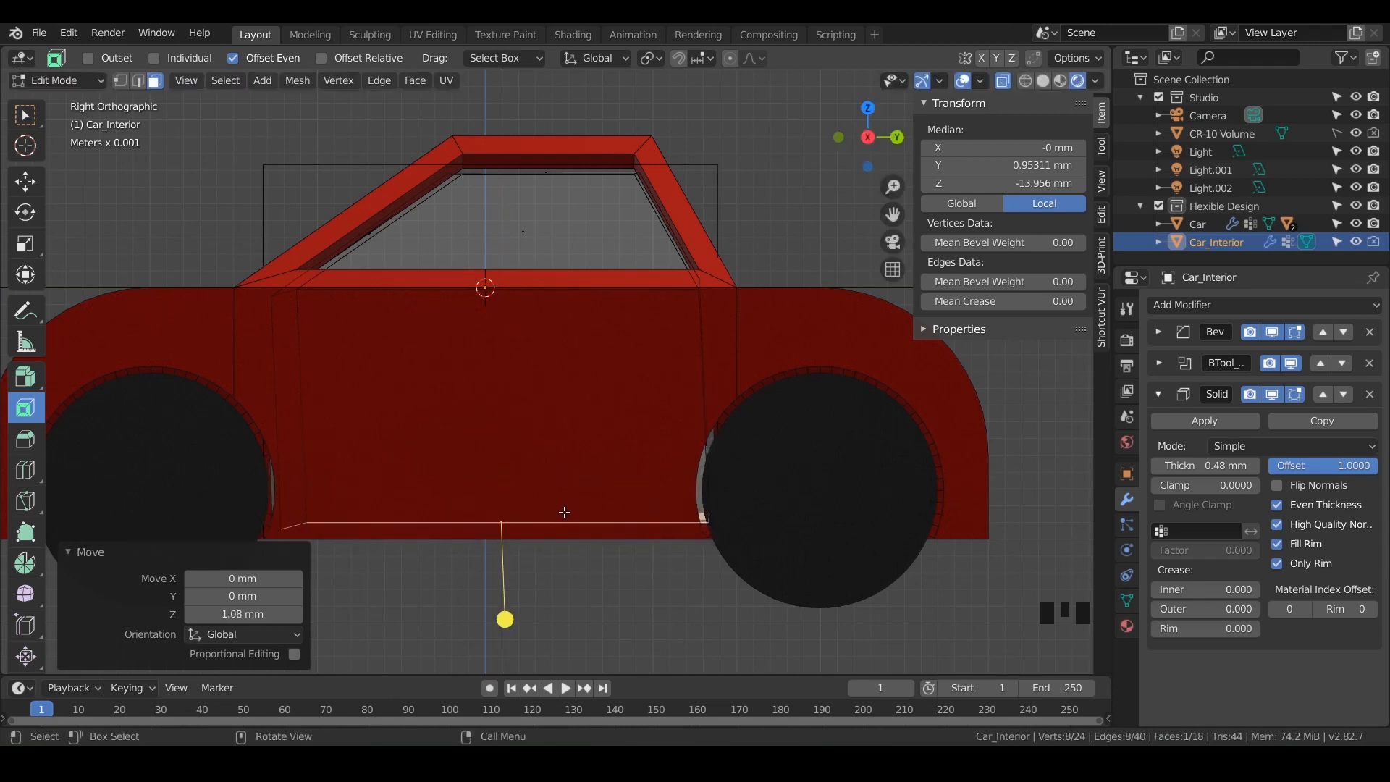
Scale Car_Interior's bottom face uniformly to about 0.836 so it fits between the wheel wells.
shift+middle_drag(565, 513, 585, 364)
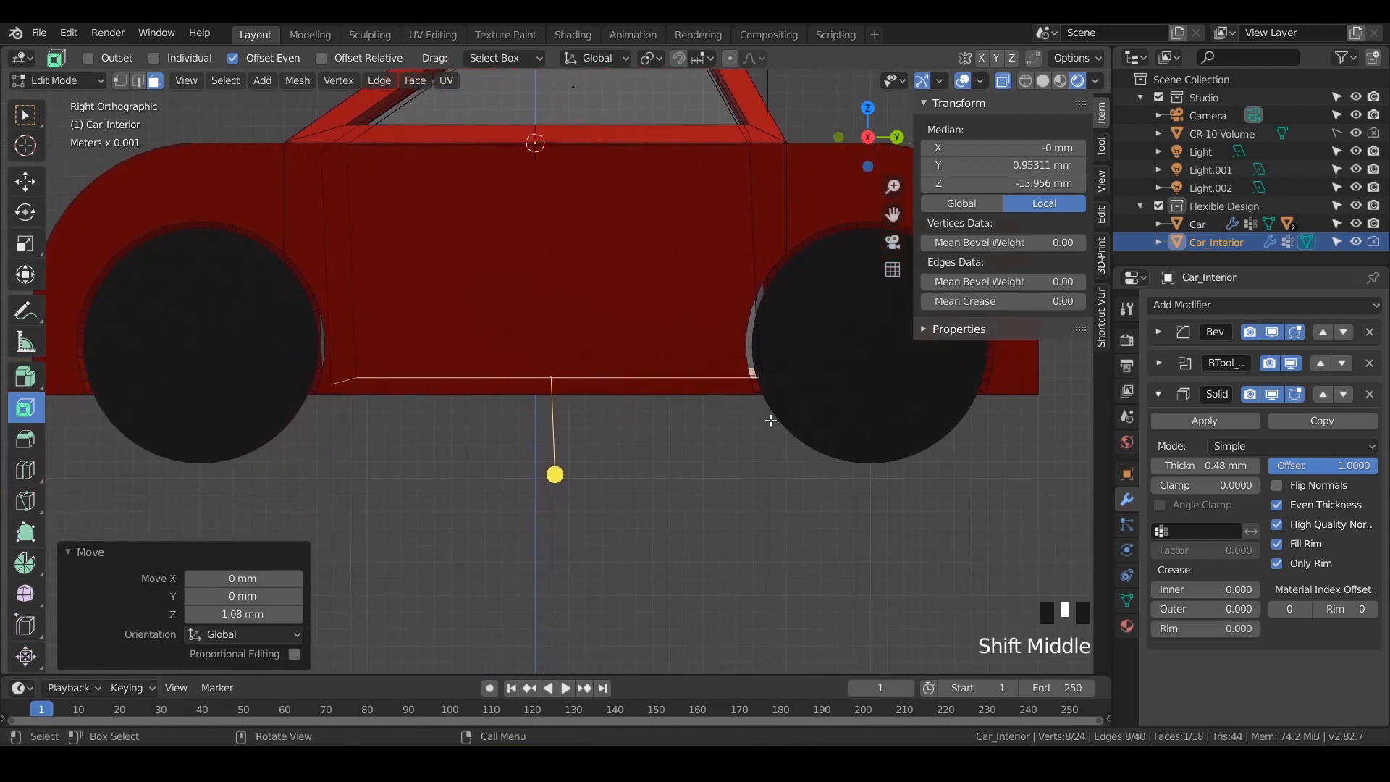
key(s)
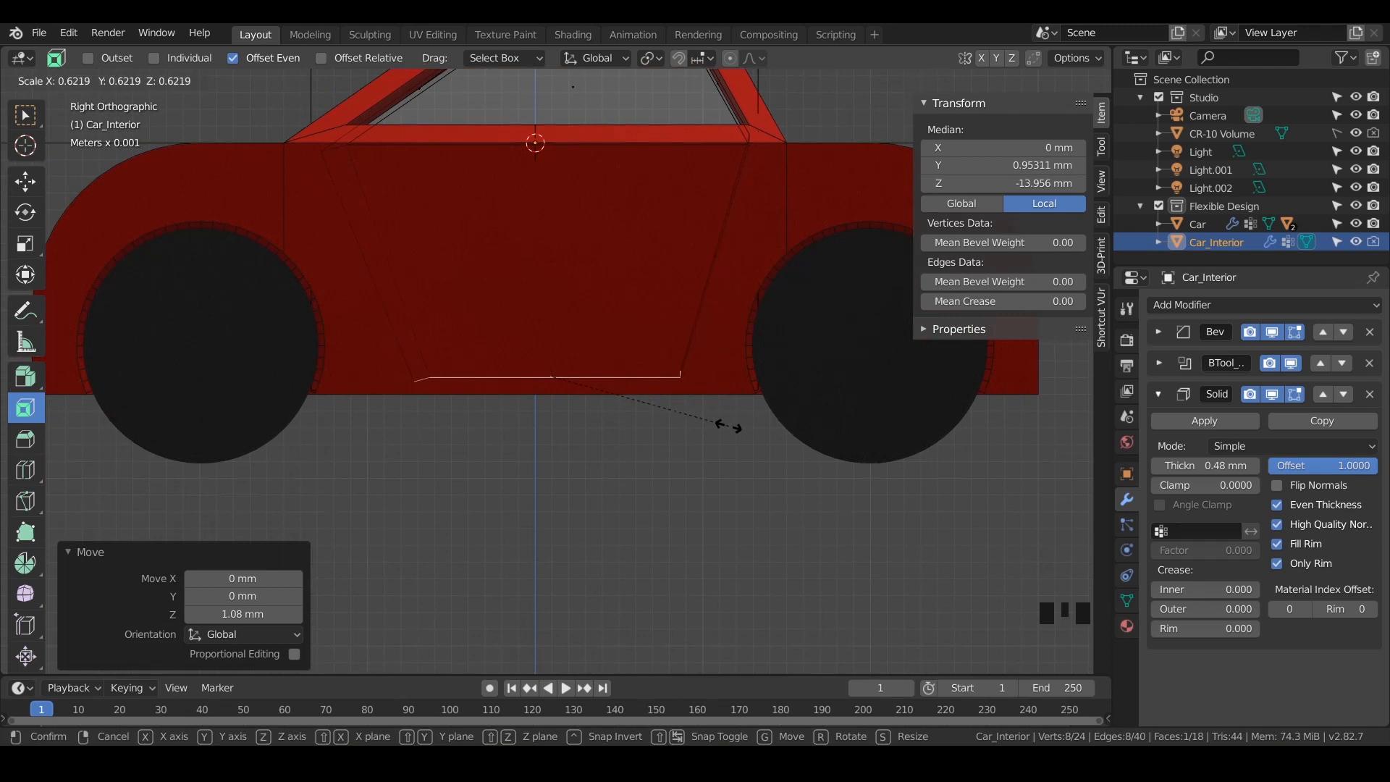
click(796, 413)
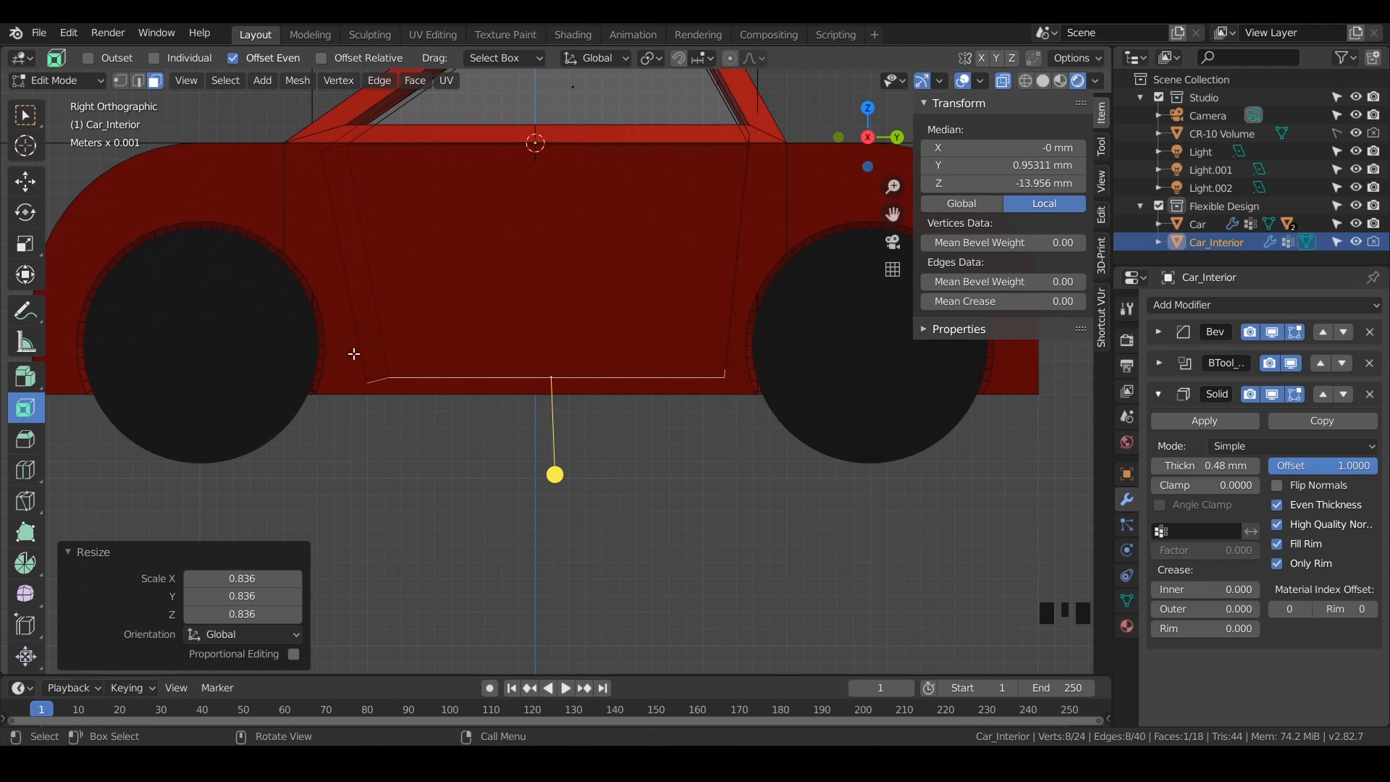
Try Car_Interior's bottom face 7.51 mm higher along Z, and lower it again by 7.47 mm.
key(g)
key(z)
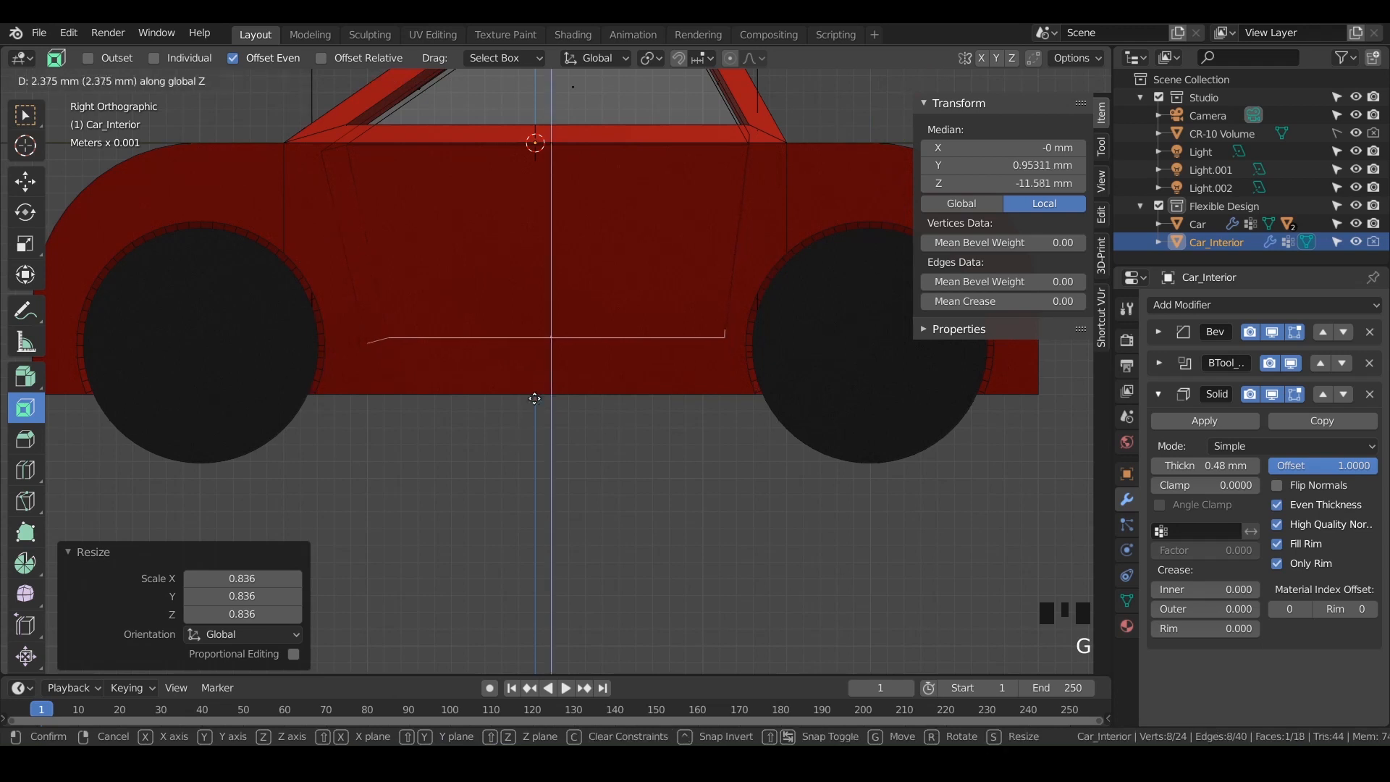
click(538, 317)
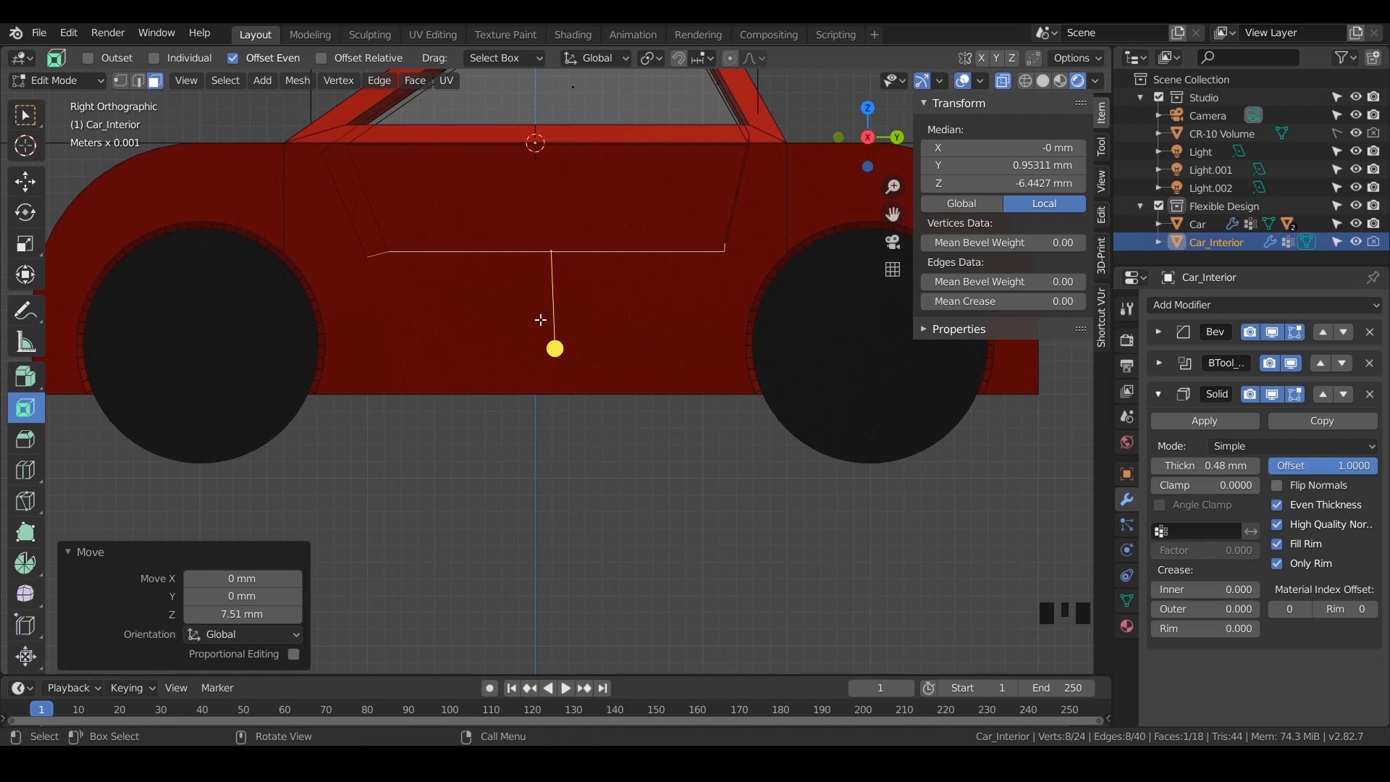
key(g)
key(z)
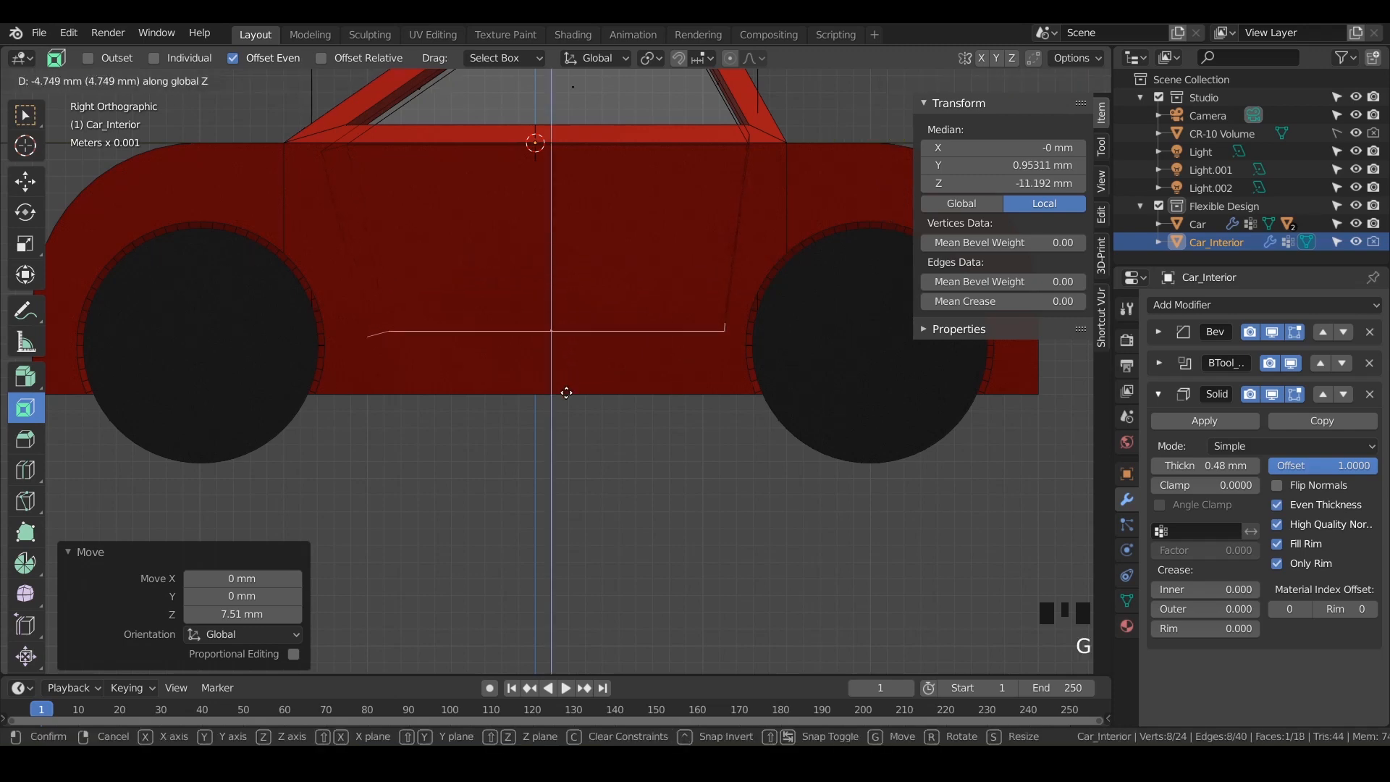
click(560, 433)
Enlarge the bottom face uniformly by a factor of about 1.022 and shift it -0.604 mm along Y.
key(s)
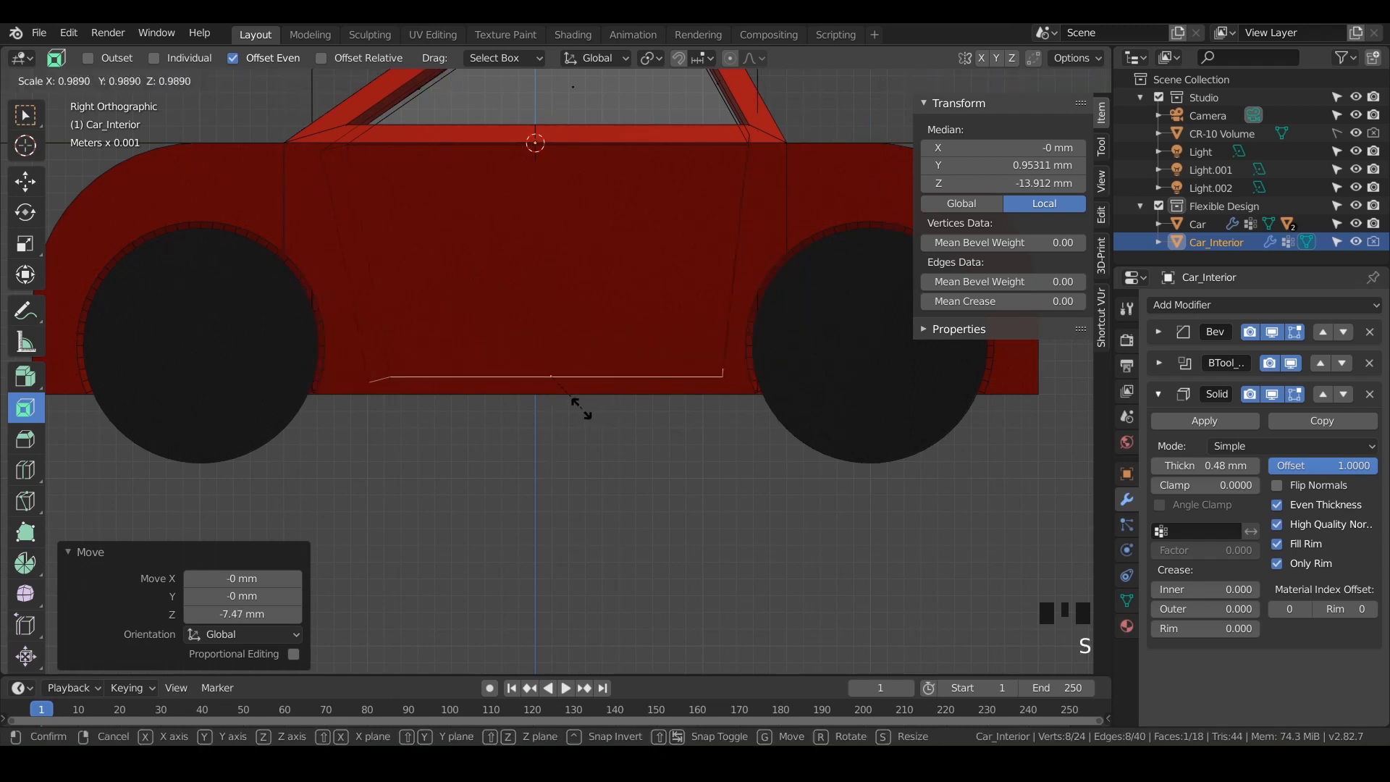
click(583, 409)
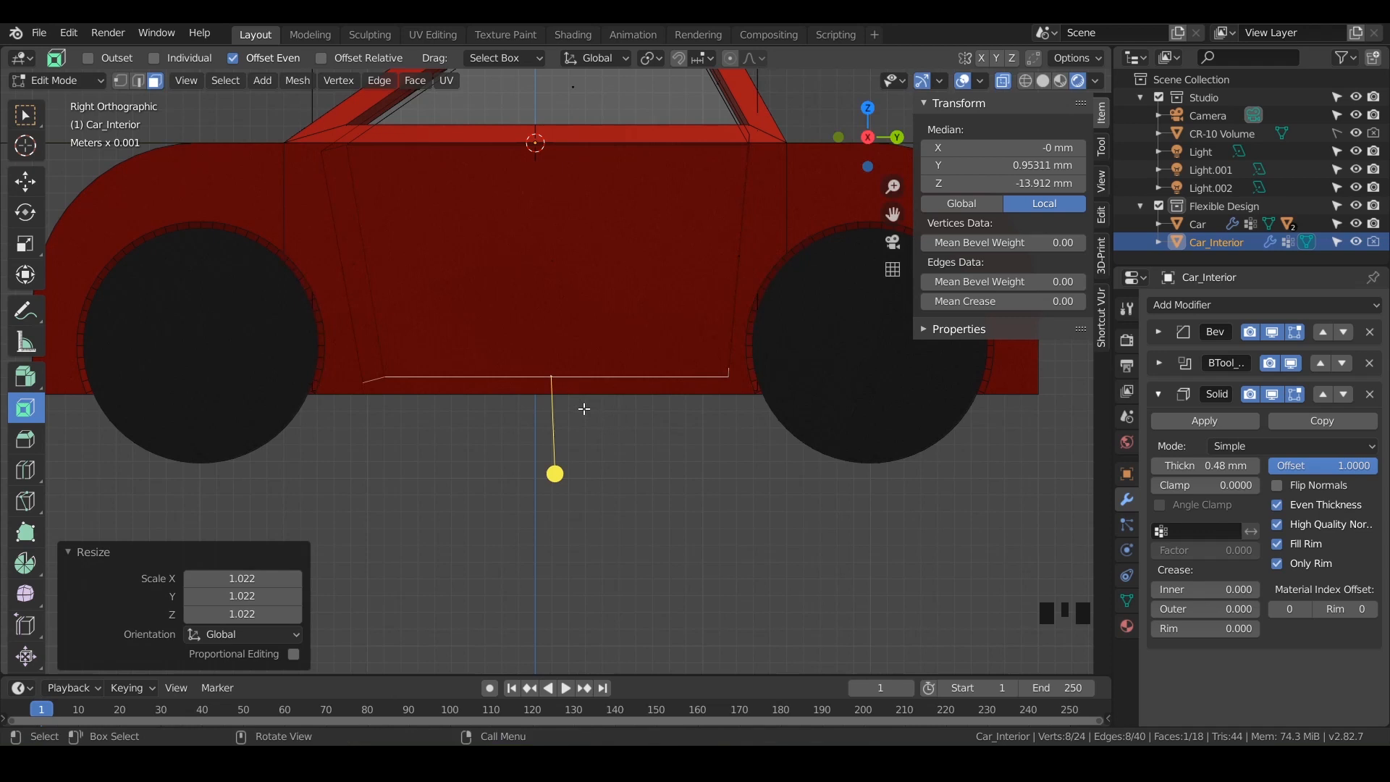
key(g)
middle_click(581, 408)
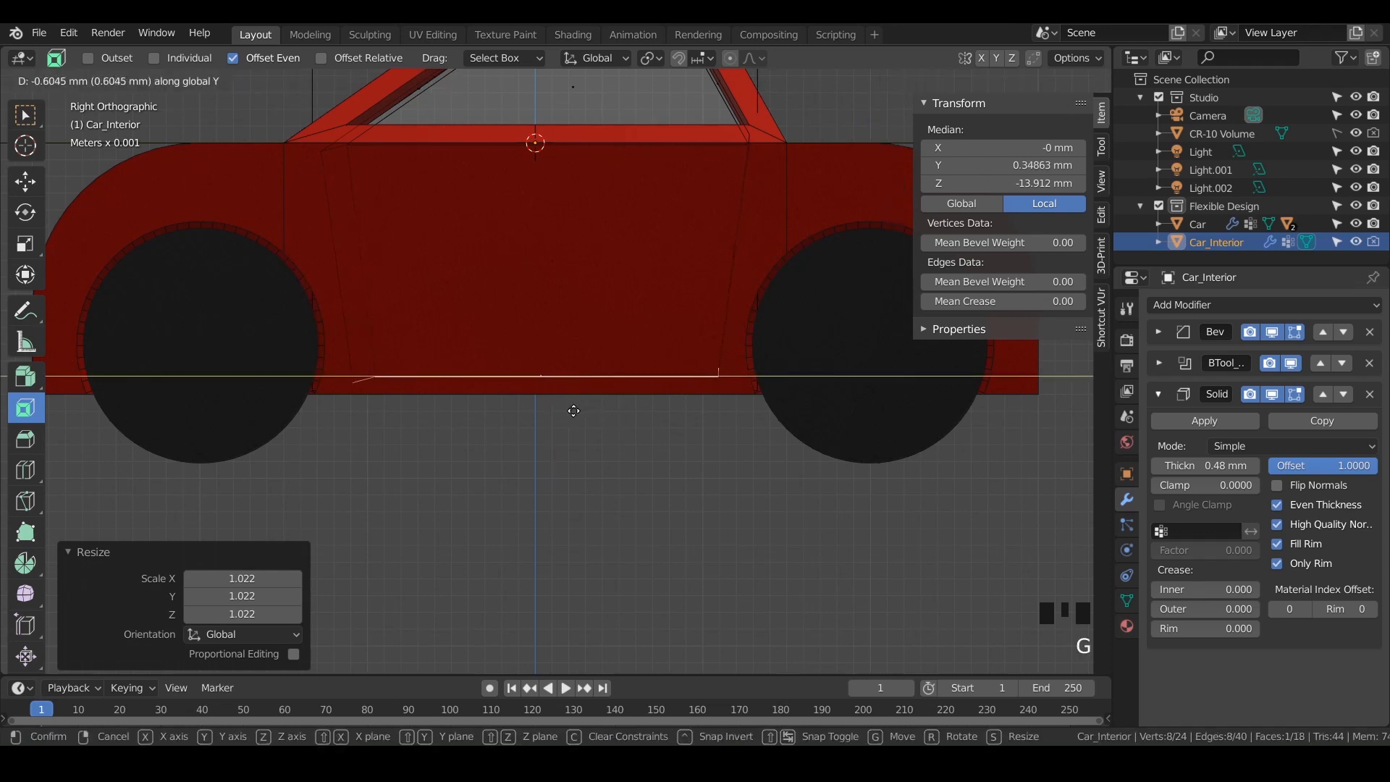
click(574, 410)
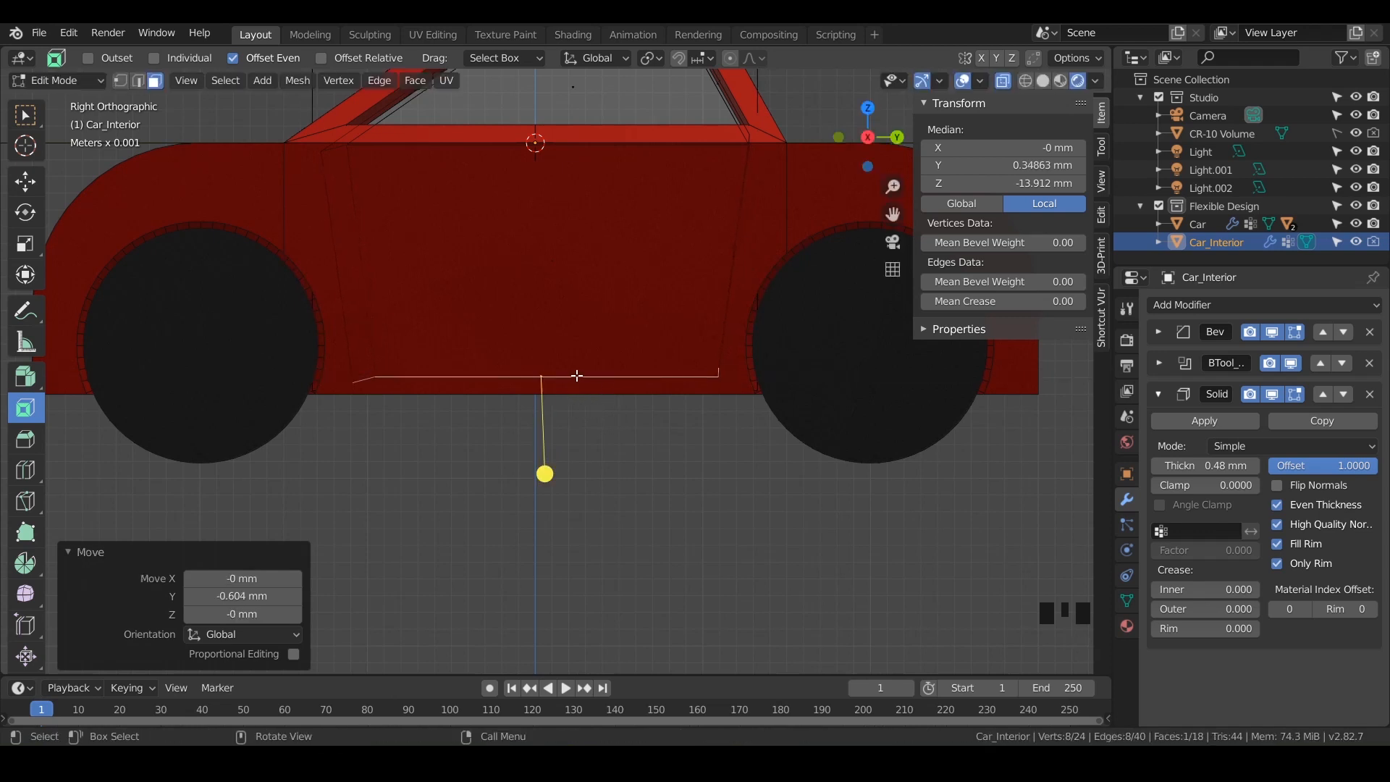
Narrow Car_Interior's bottom face along X to a scale of about 0.084, working in front orthographic view.
key(KP_1)
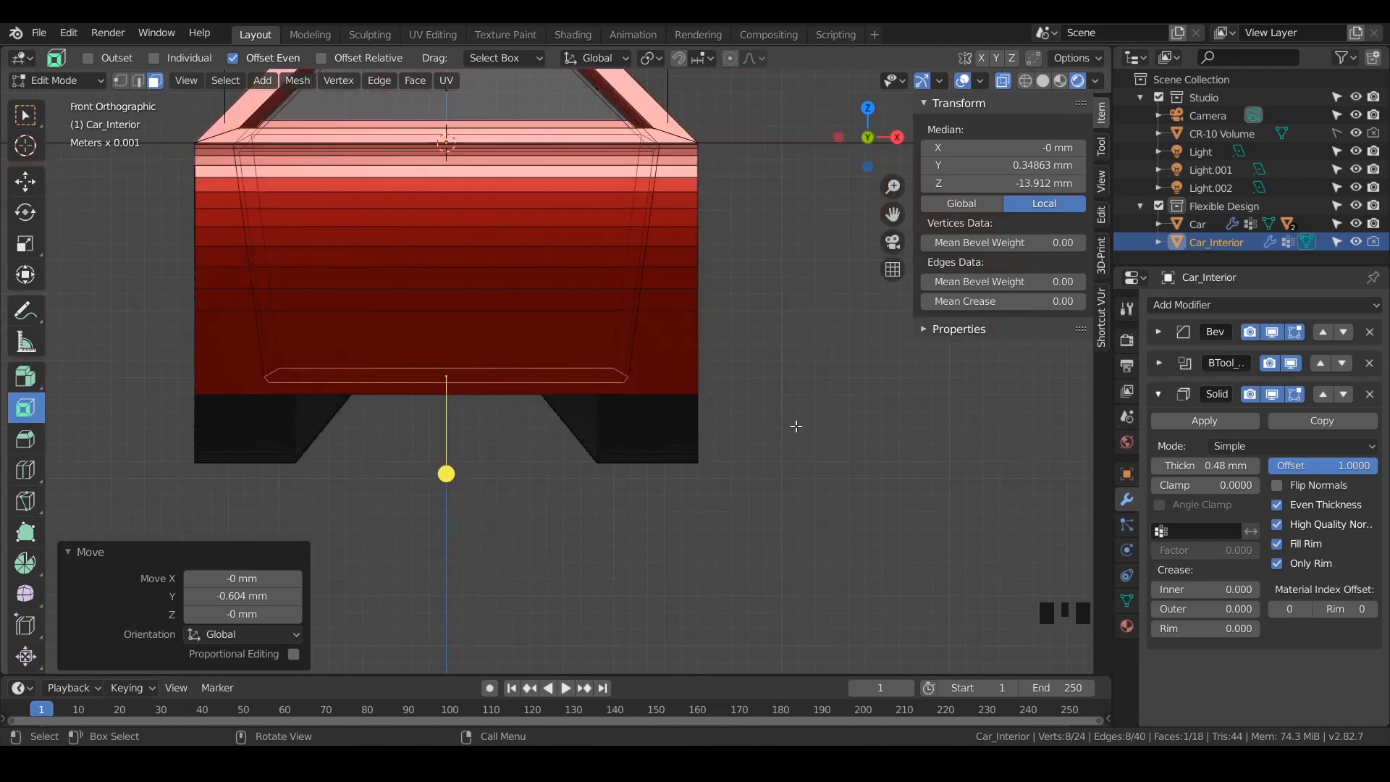
key(s)
key(x)
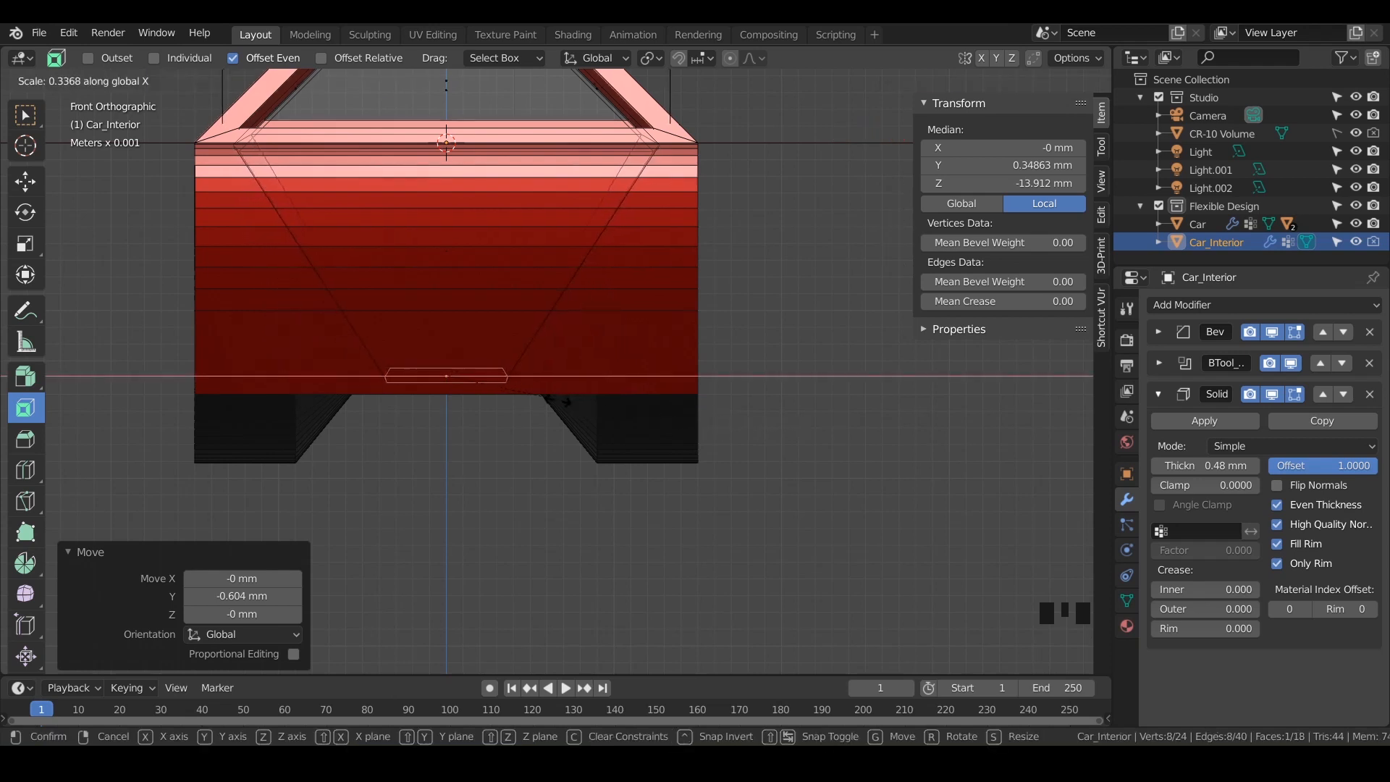
click(475, 387)
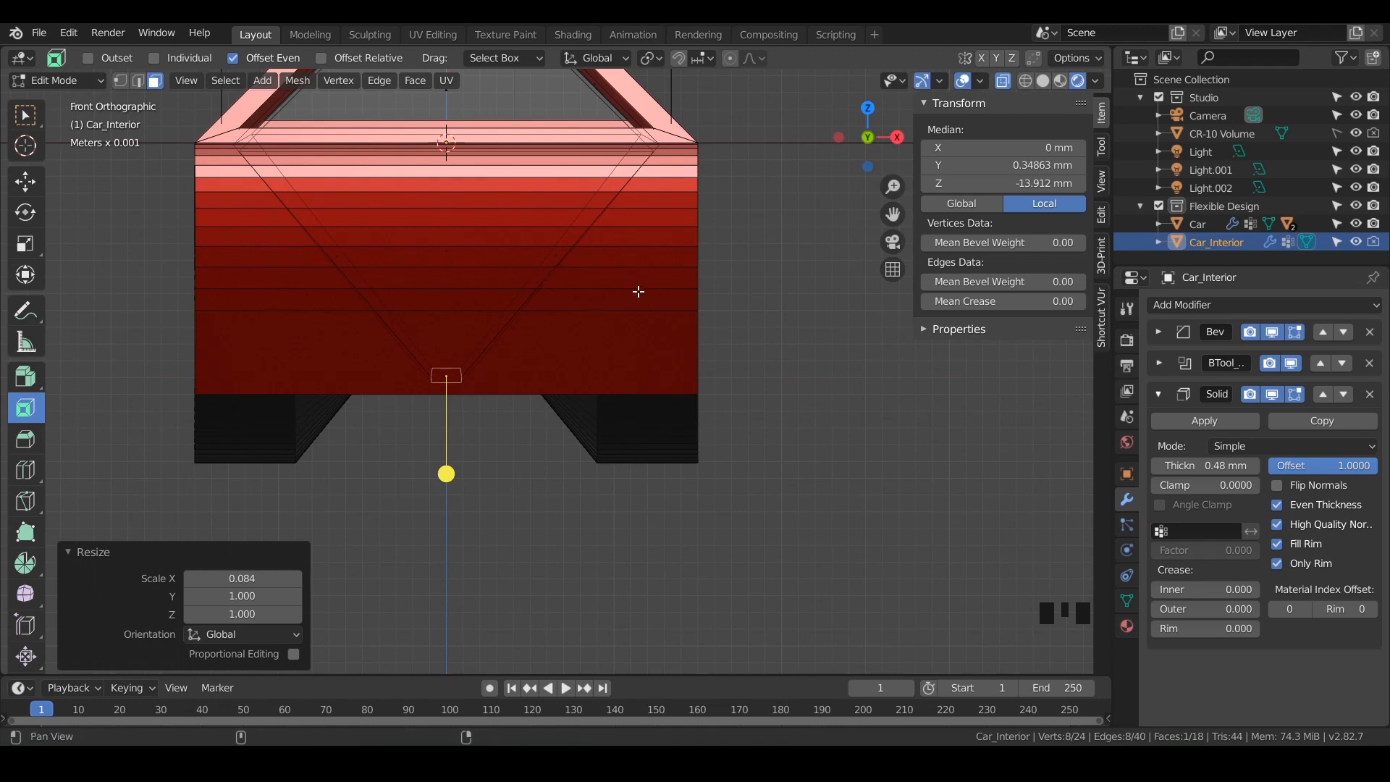
Turn off X-ray display and check the tapered cabin cavity from an angled perspective.
shift+middle_drag(651, 325, 638, 464)
key(alt)
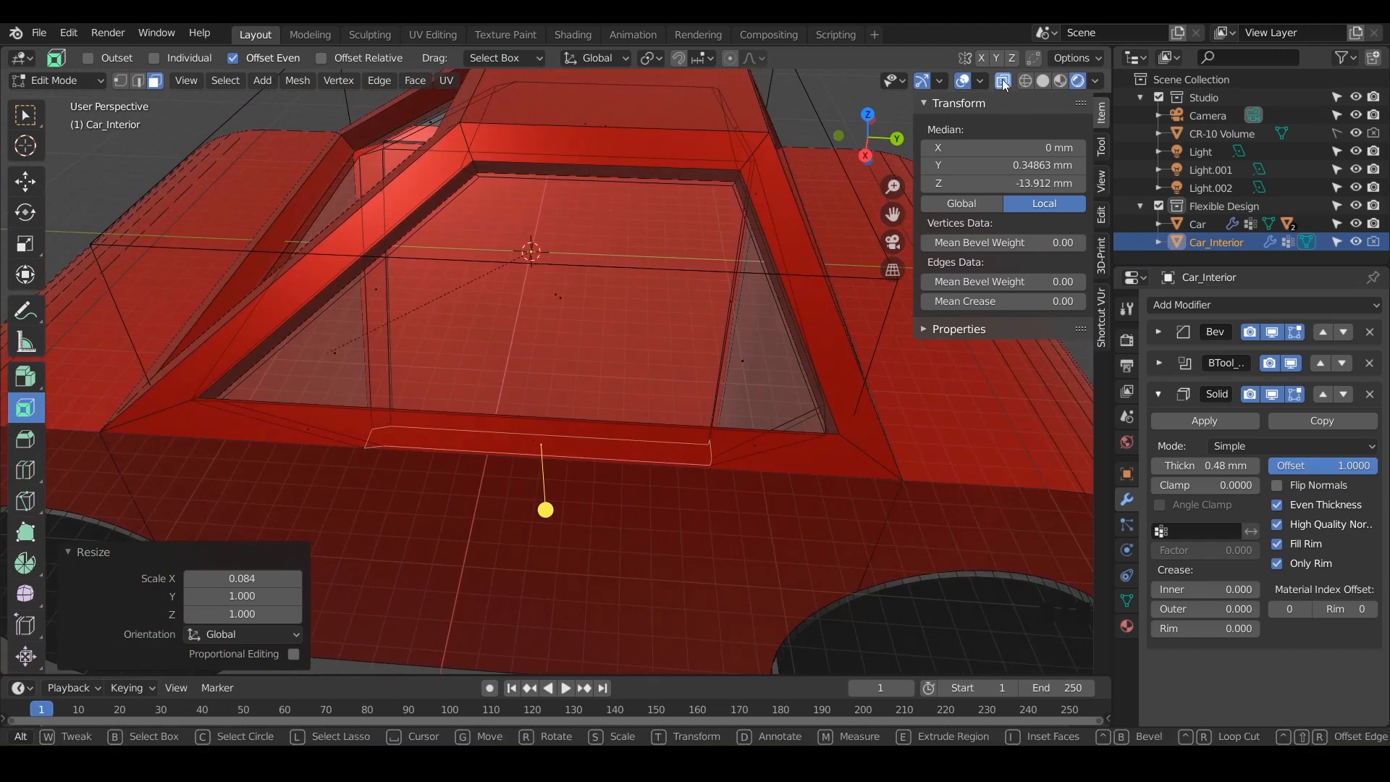
click(1003, 80)
scroll(614, 320, down, 2)
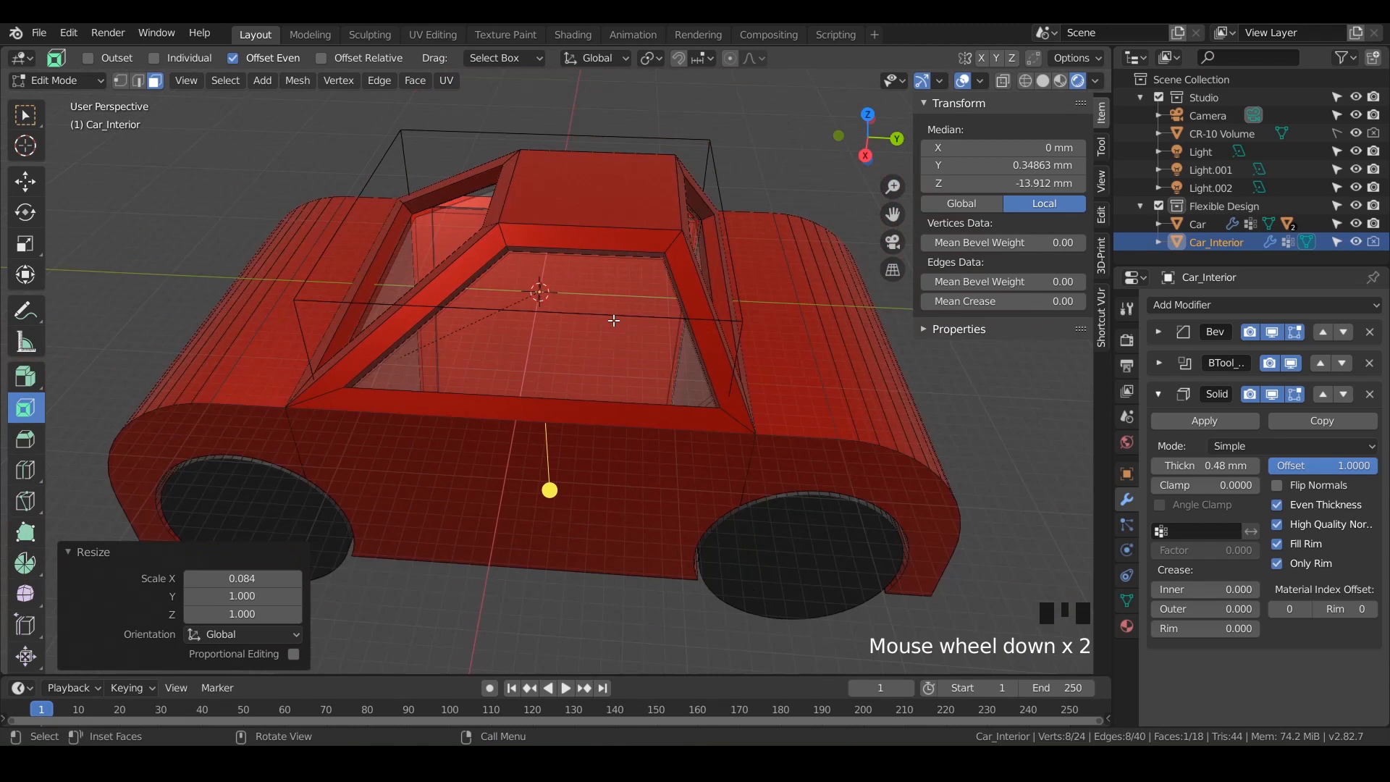
middle_drag(614, 320, 630, 282)
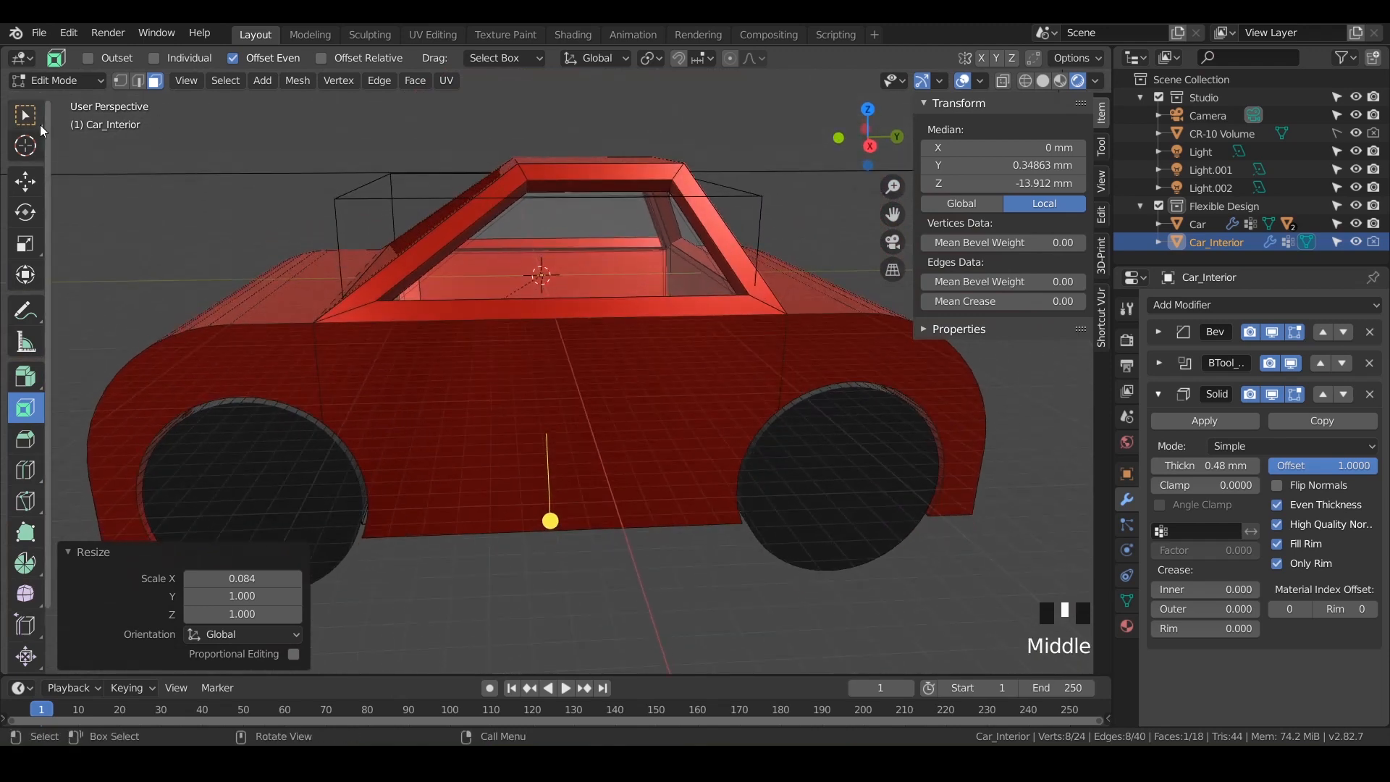
Return to Object Mode, hide the Car_Interior object, and view the hollowed cabin from the car's corner.
key(Tab)
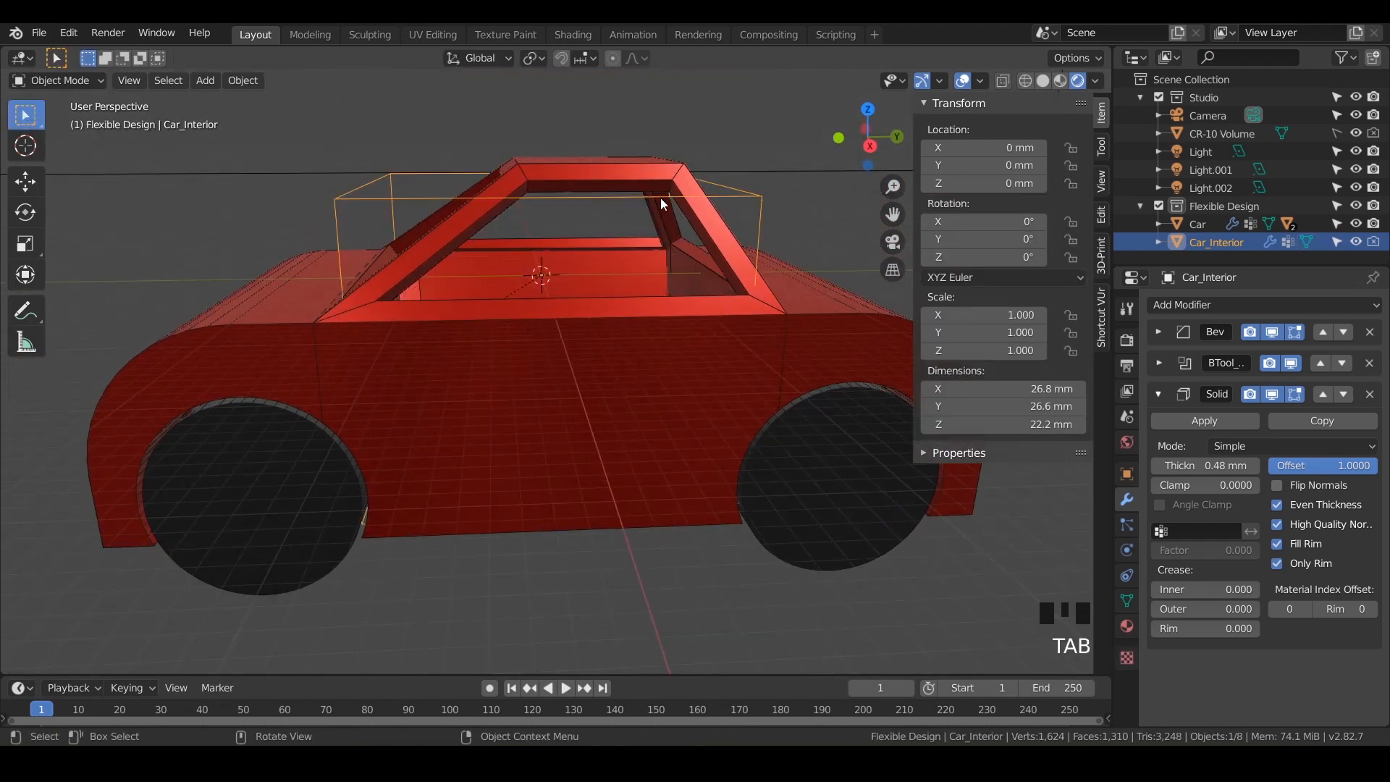
click(661, 198)
click(757, 206)
key(h)
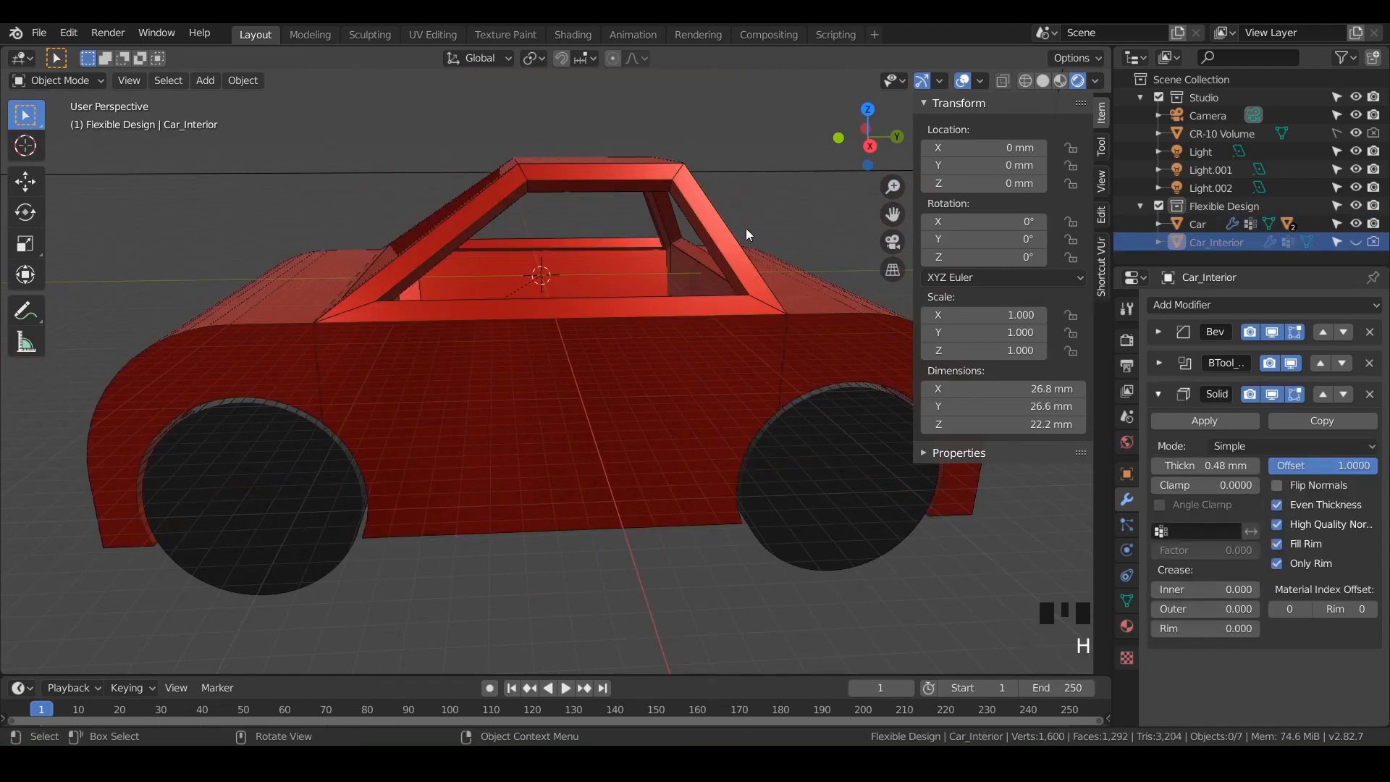
scroll(501, 353, down, 2)
shift+middle_drag(501, 353, 533, 325)
key(alt)
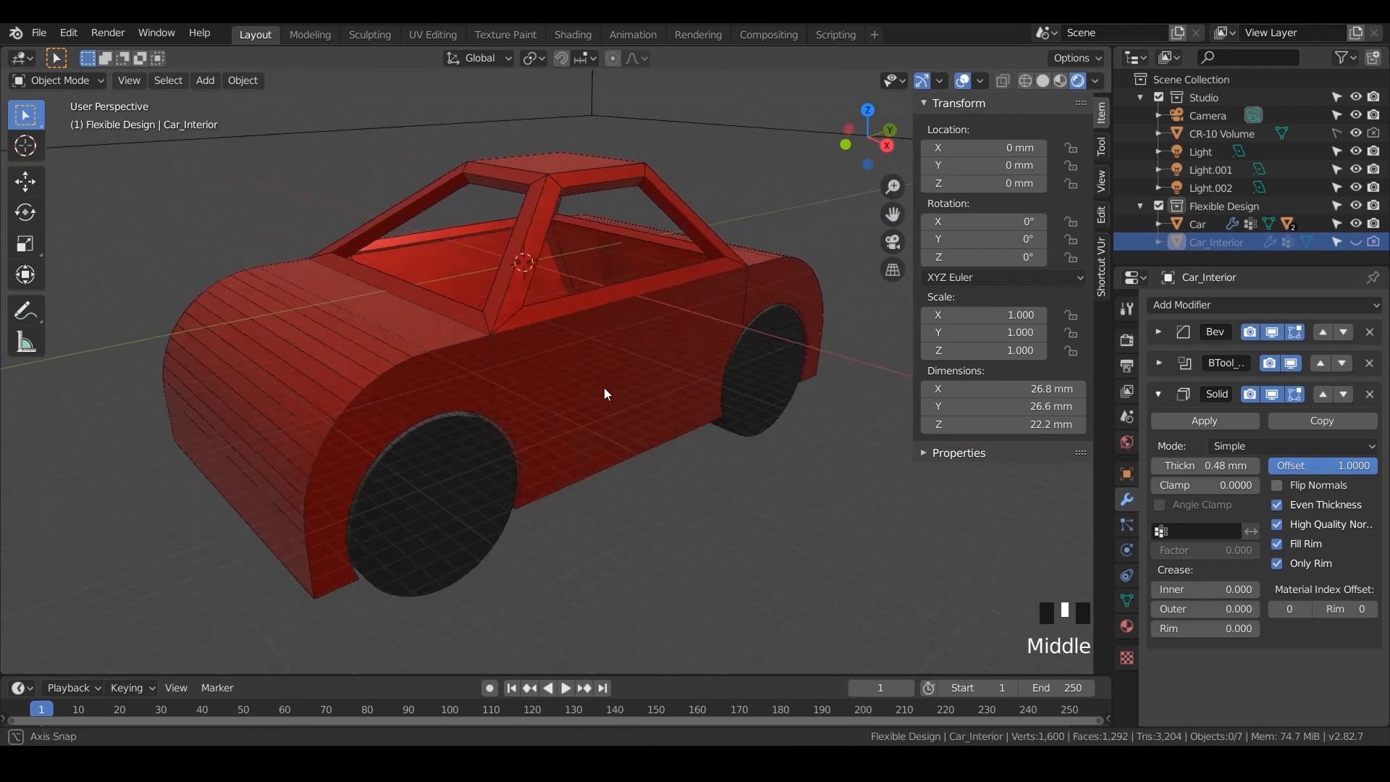